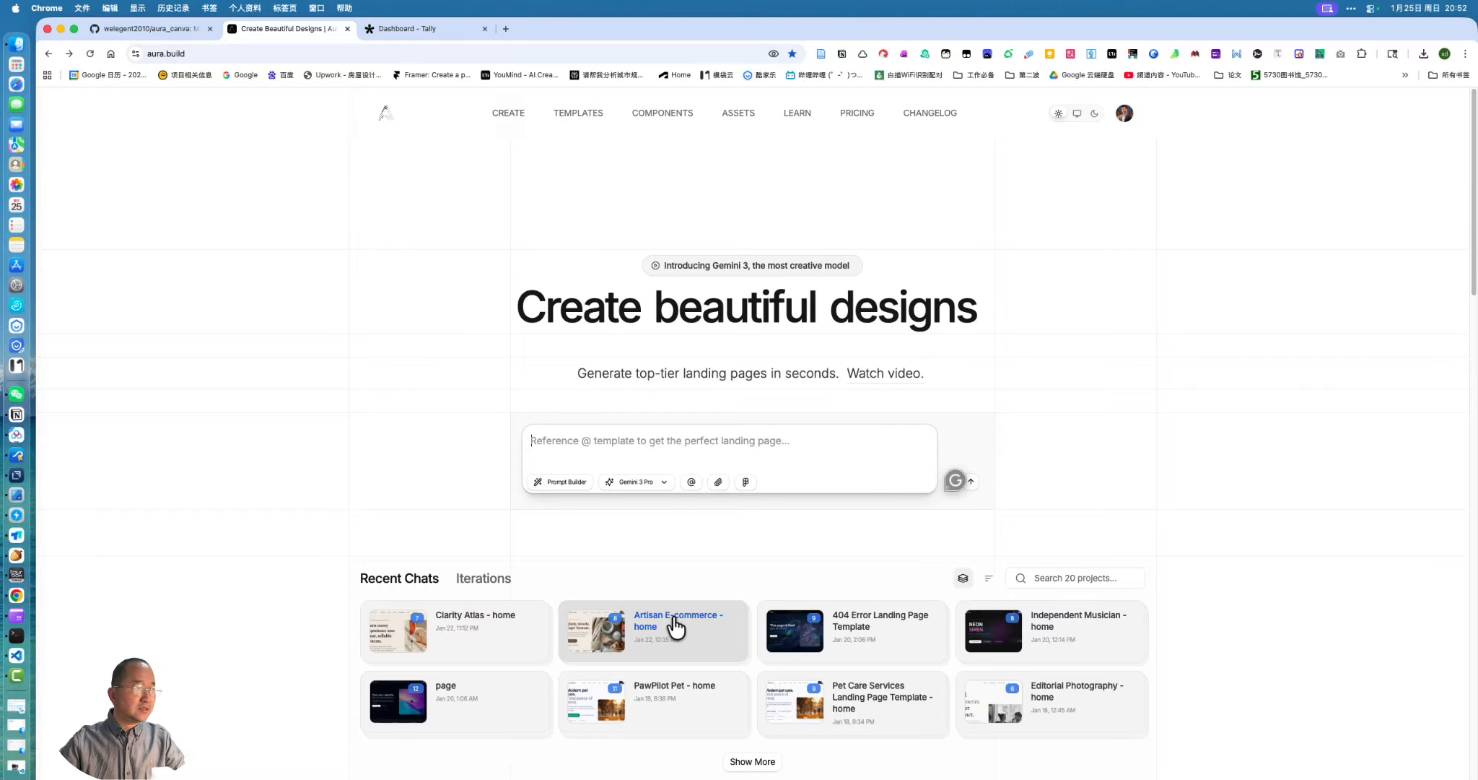
Open the Artisan E-commerce - home project, hide the chat history, and look through the home page preview
left_click(672, 615)
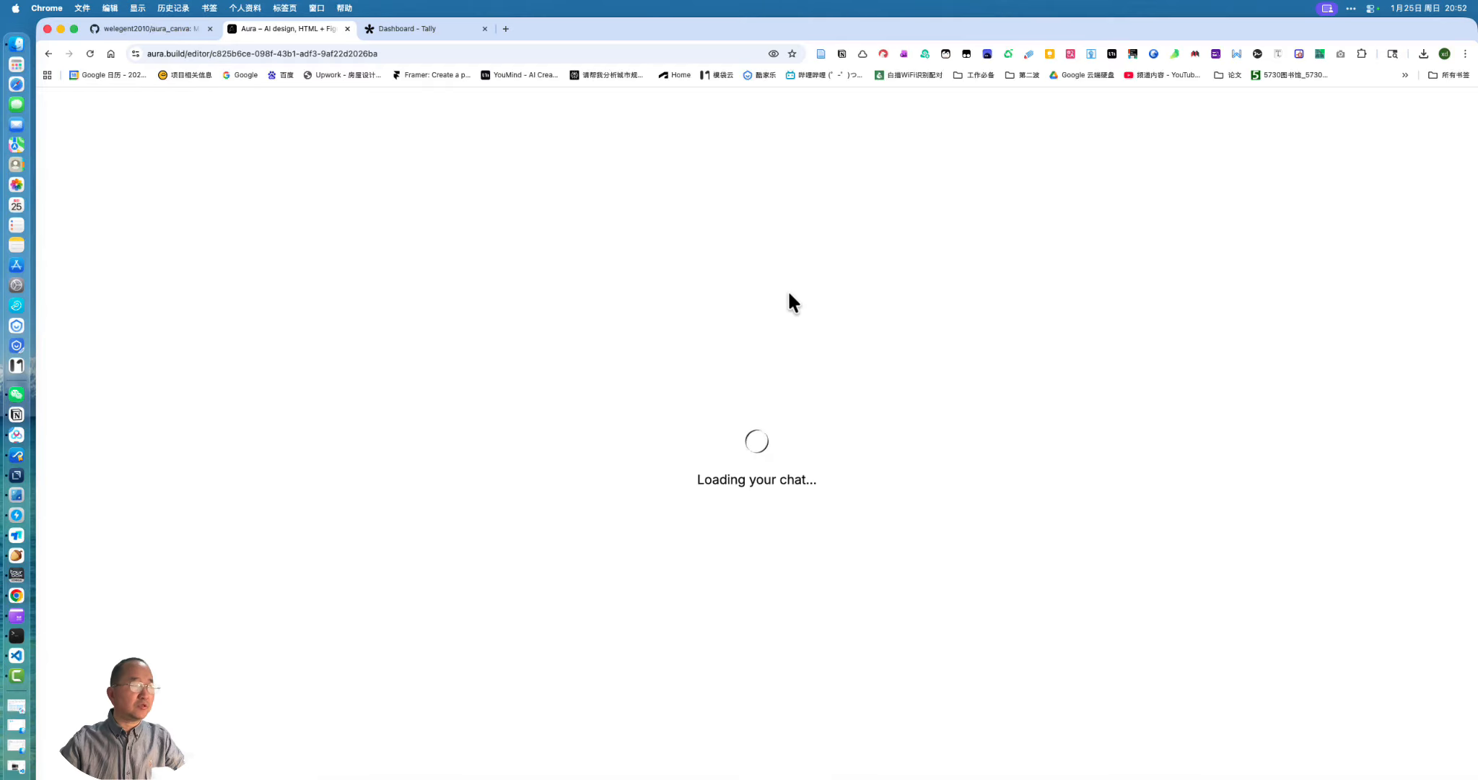
scroll(822, 325, "down", 8)
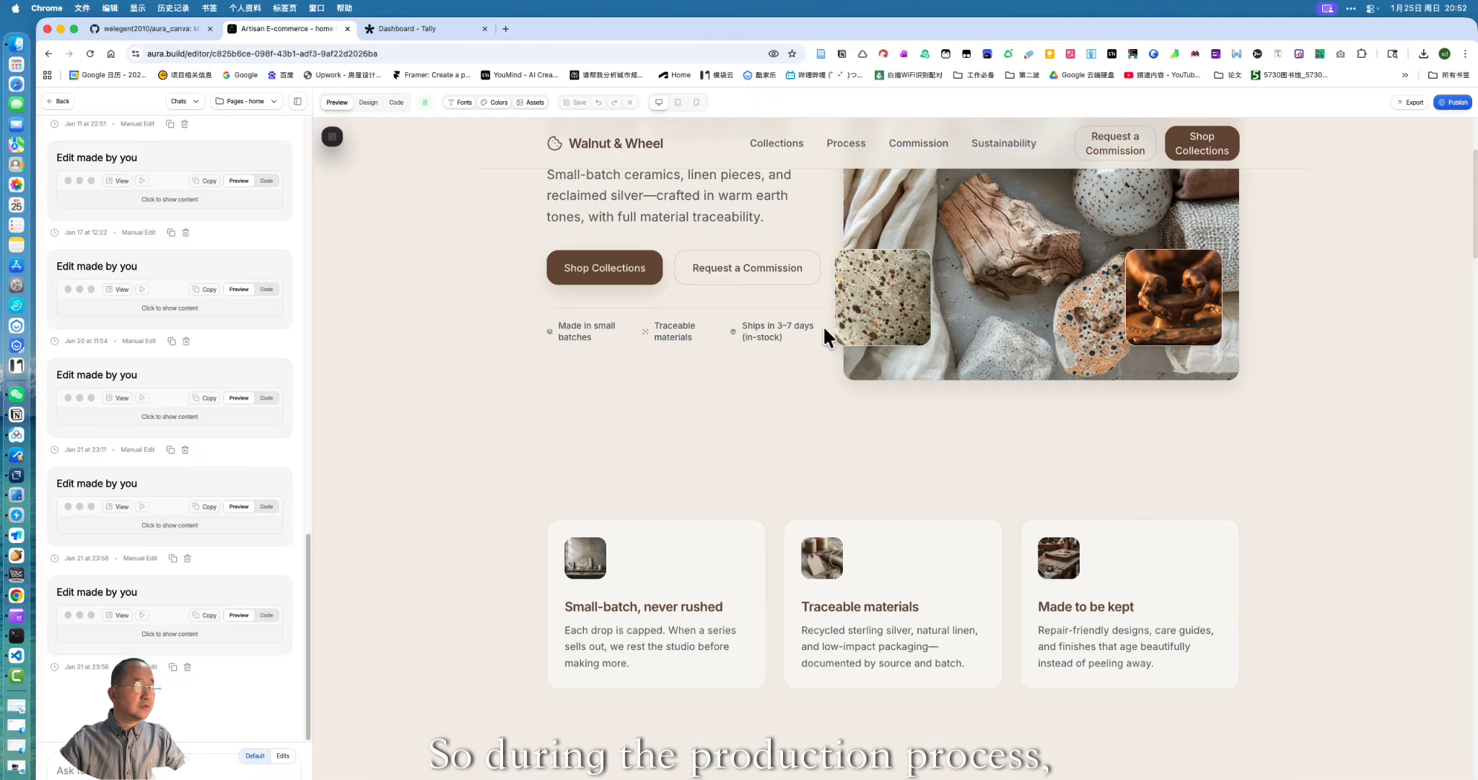
left_click(297, 101)
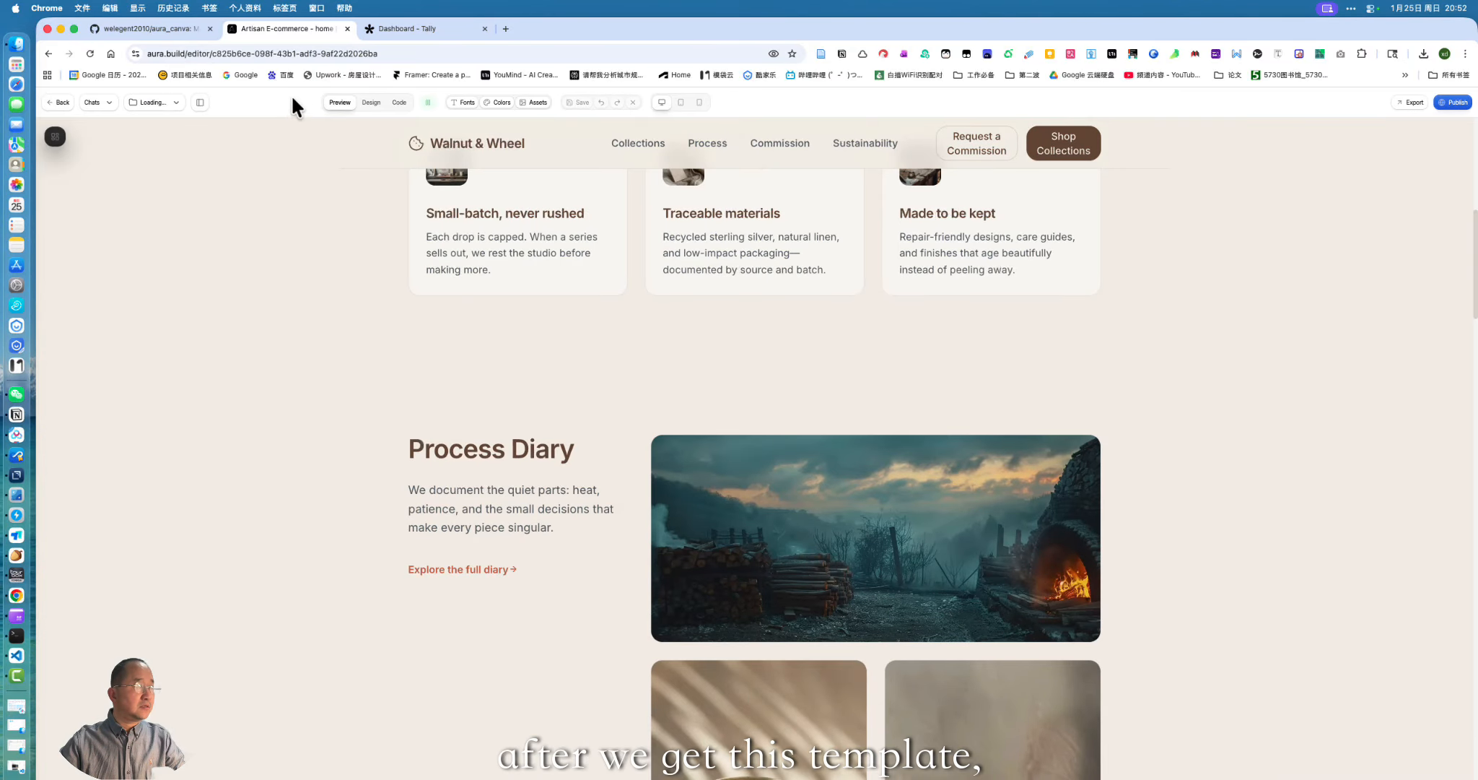
scroll(881, 307, "down", 10)
scroll(888, 310, "down", 5)
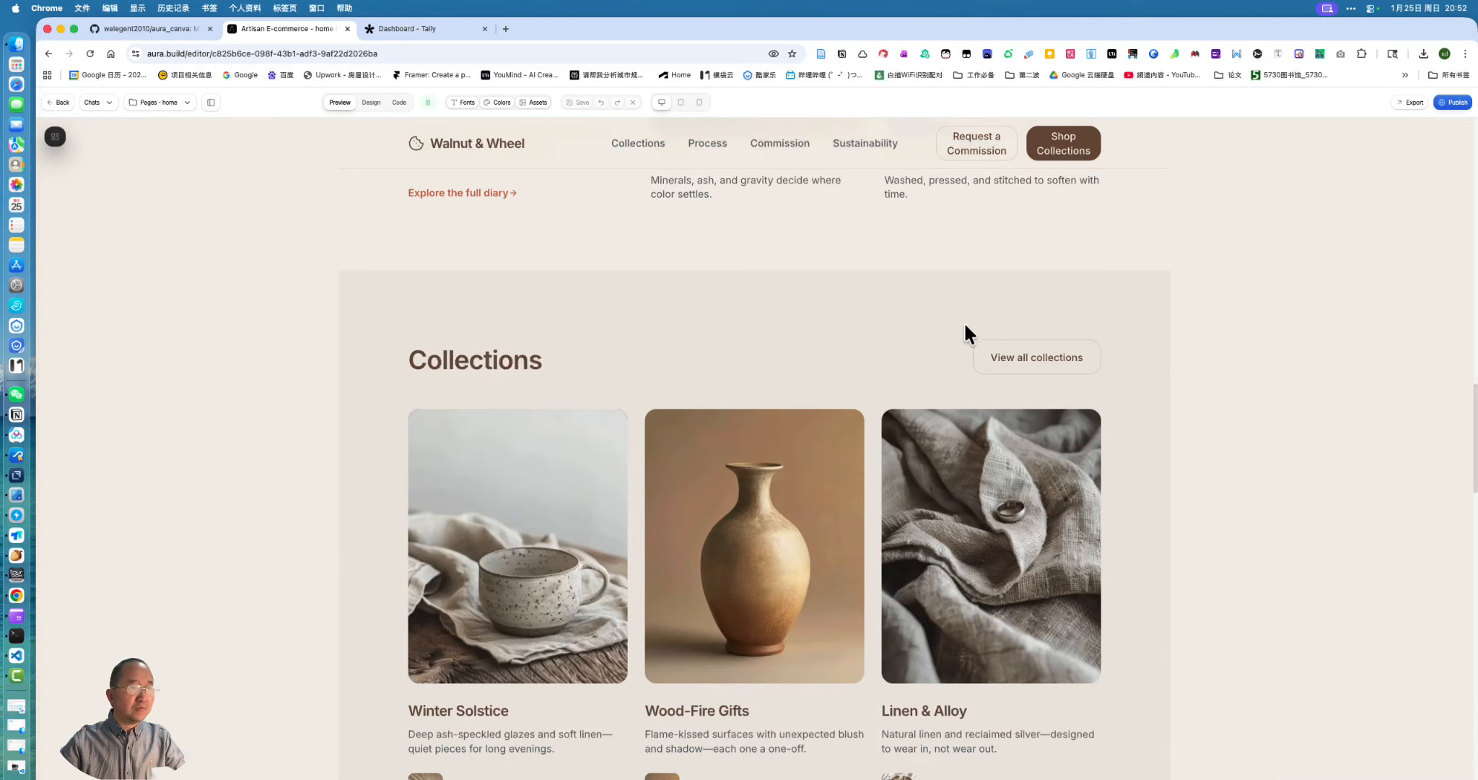
scroll(1138, 330, "down", 6)
scroll(1152, 333, "down", 5)
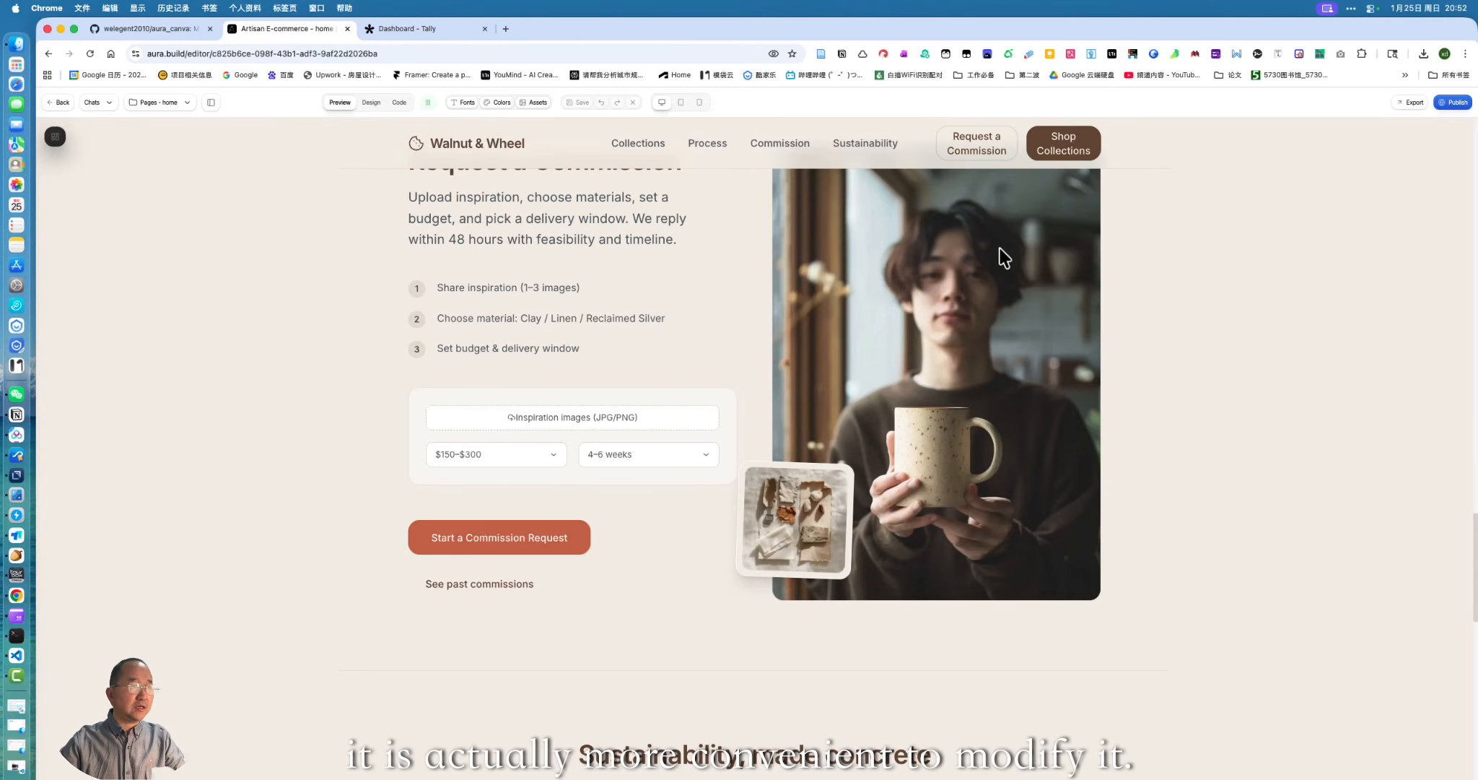
Switch the page to design mode and inspect the large hero image's properties, including its background image setting
left_click(371, 104)
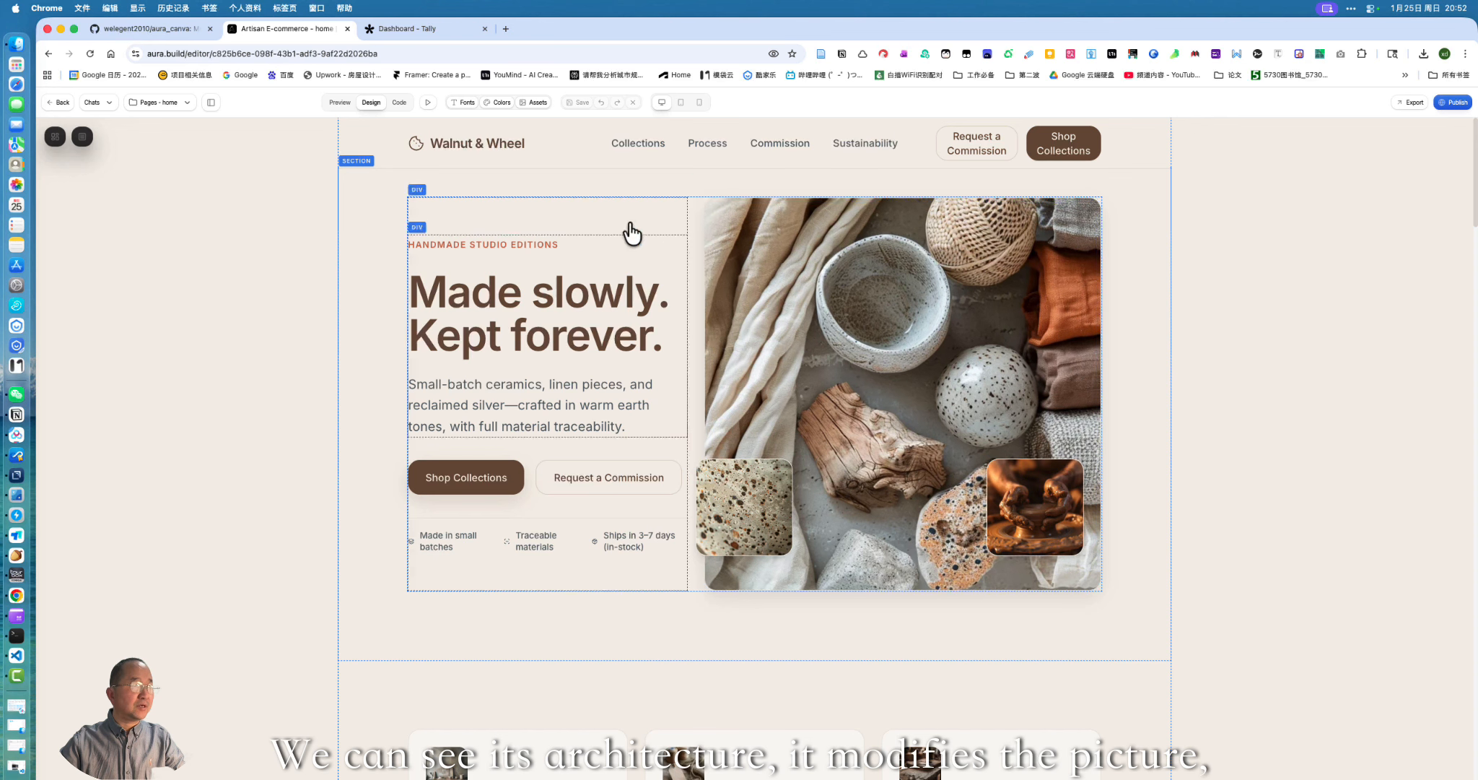
left_click(826, 300)
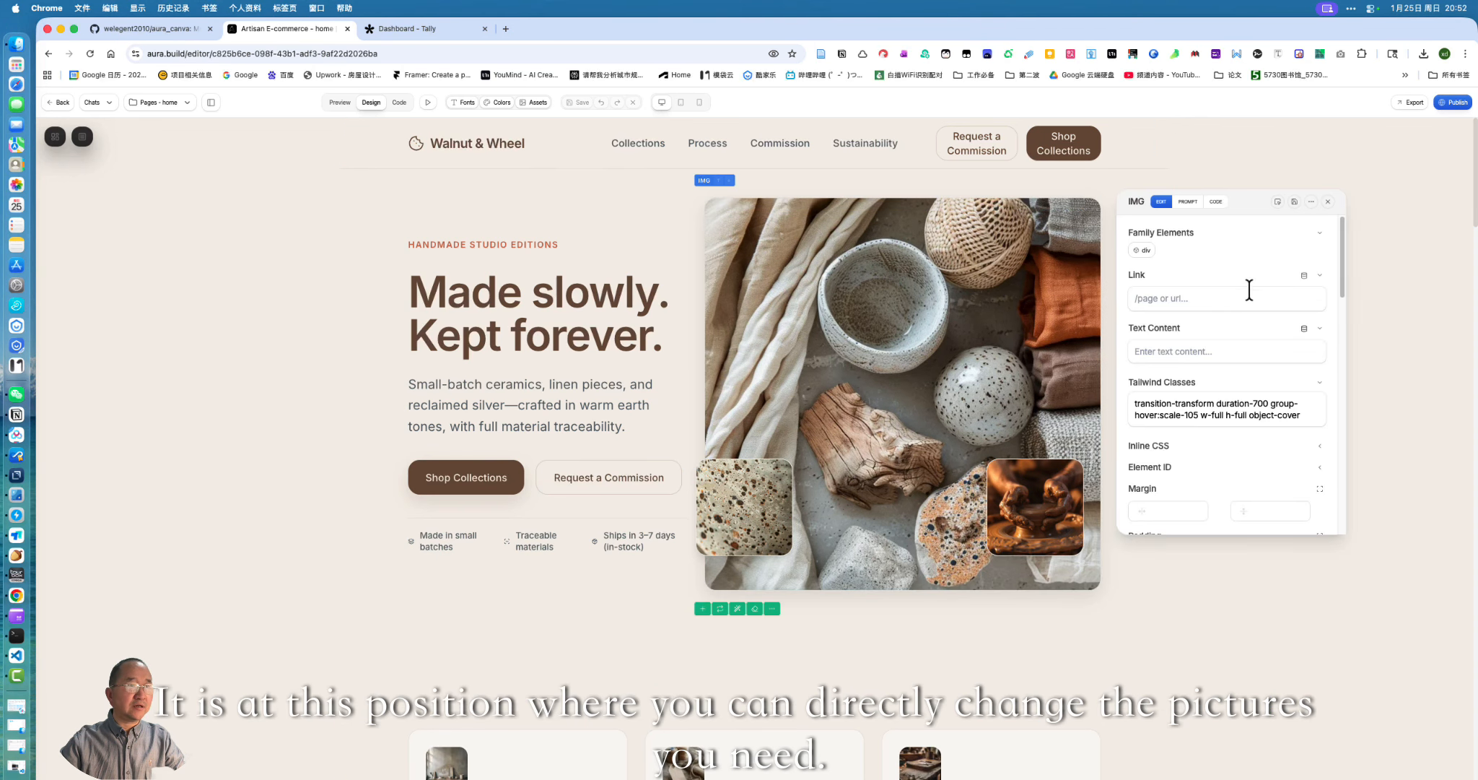
scroll(1249, 289, "down", 10)
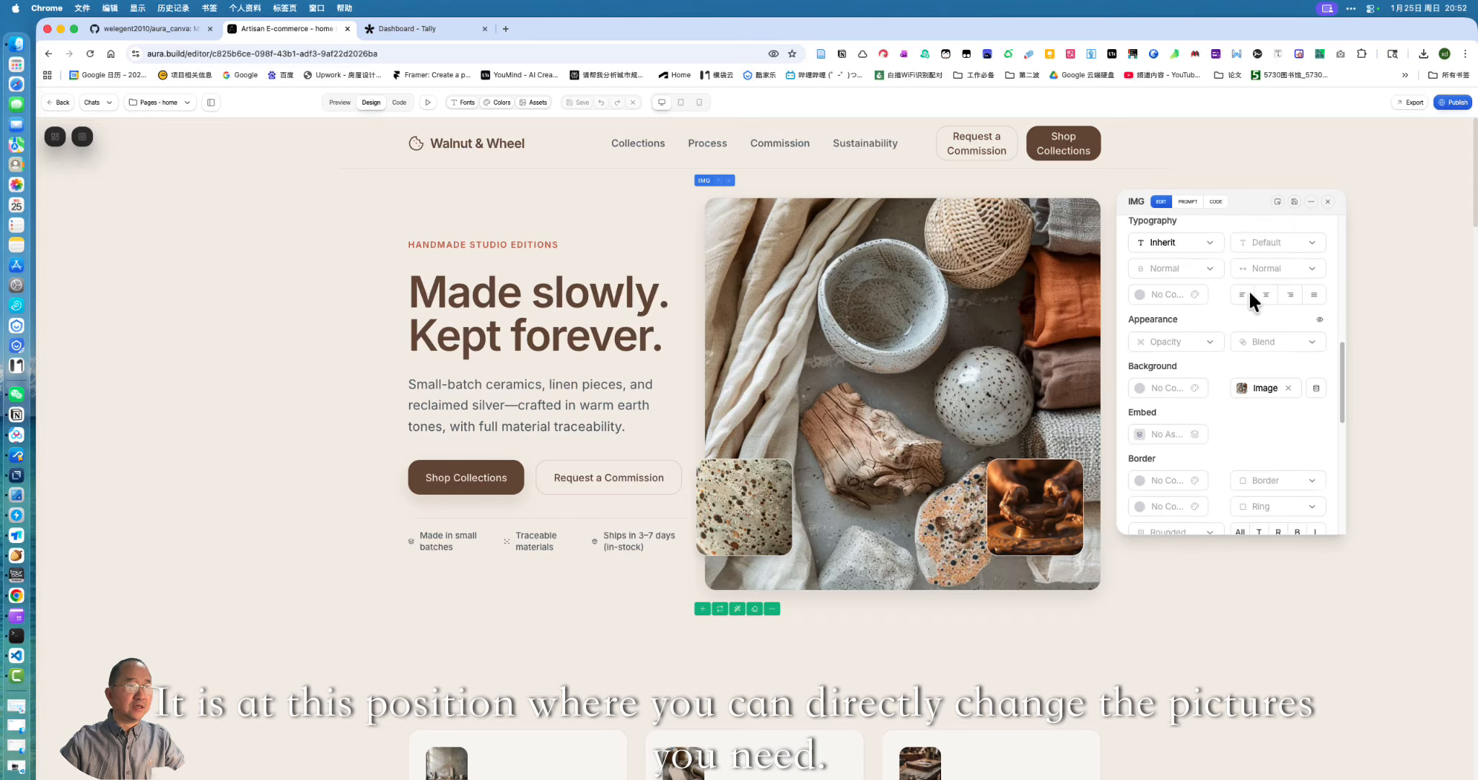
scroll(1249, 289, "down", 2)
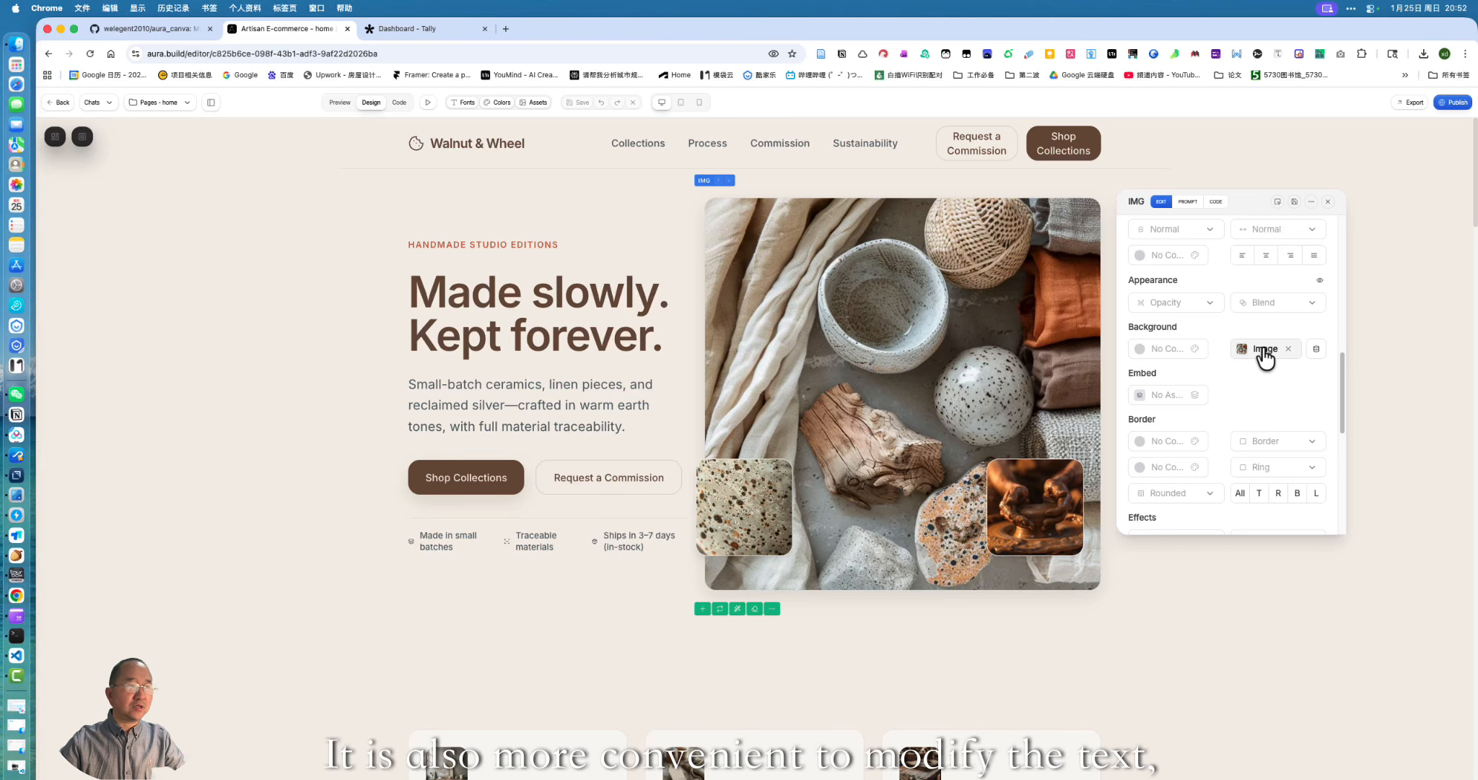
scroll(1220, 340, "up", 12)
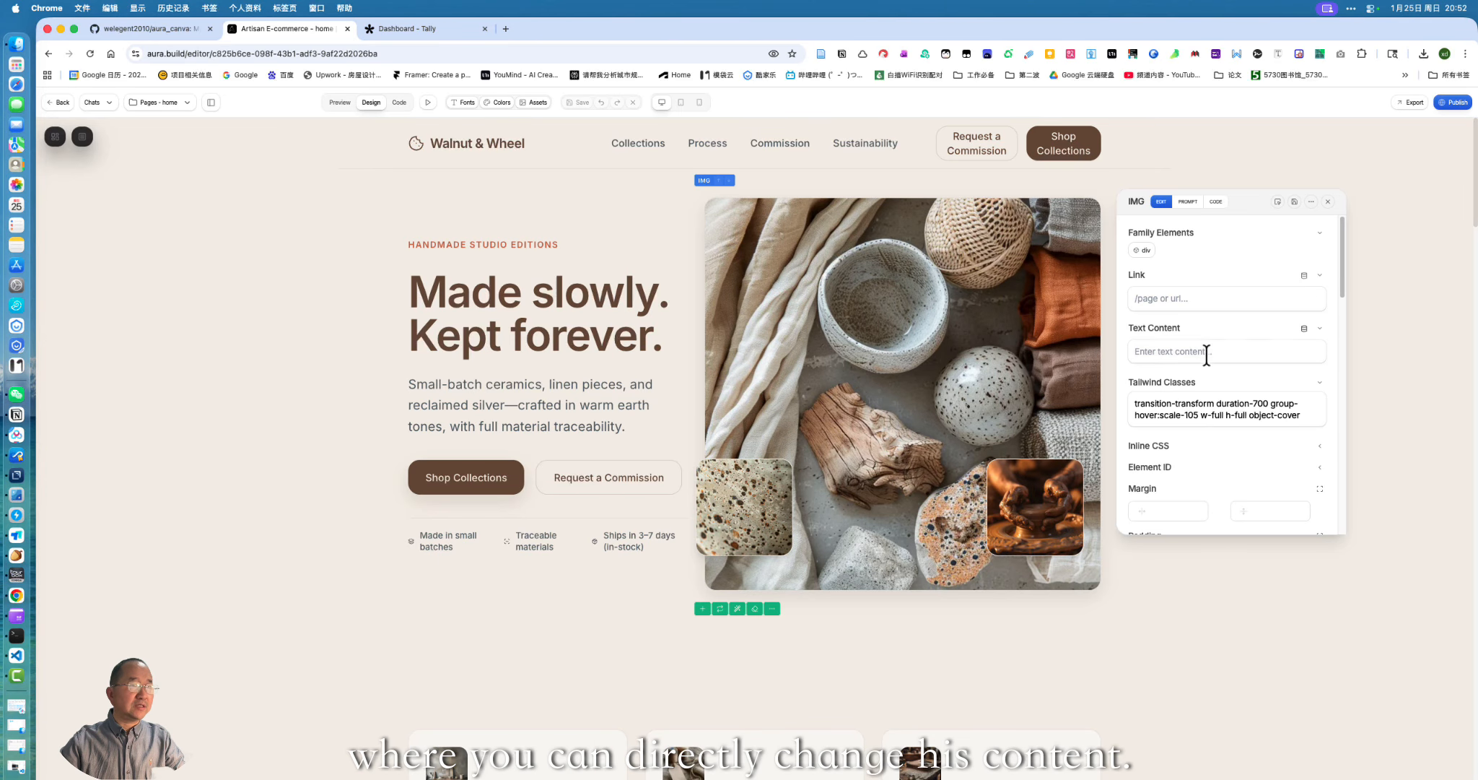
Inspect the text content, size and typography settings of the hero heading and the paragraph below it
left_click(598, 340)
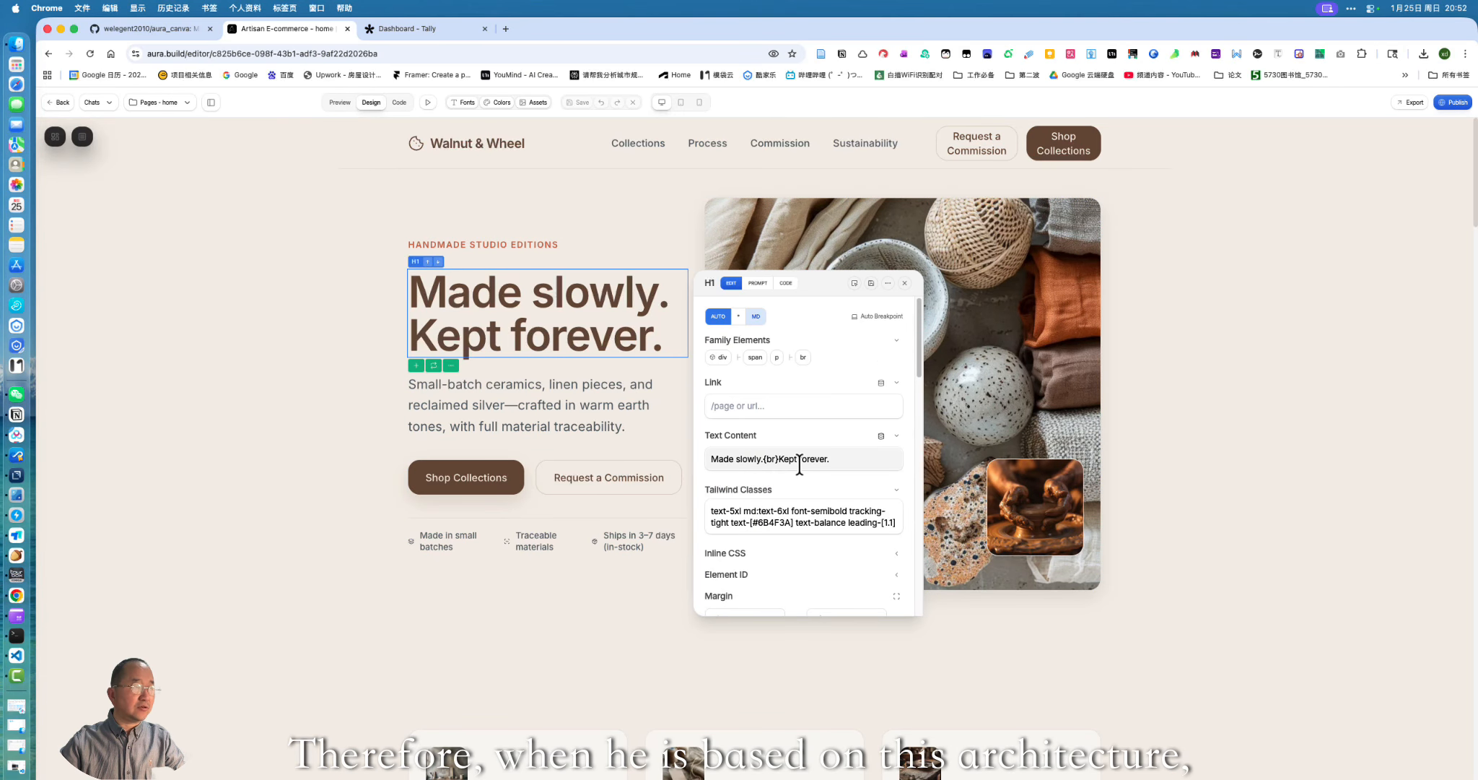
scroll(801, 469, "down", 1)
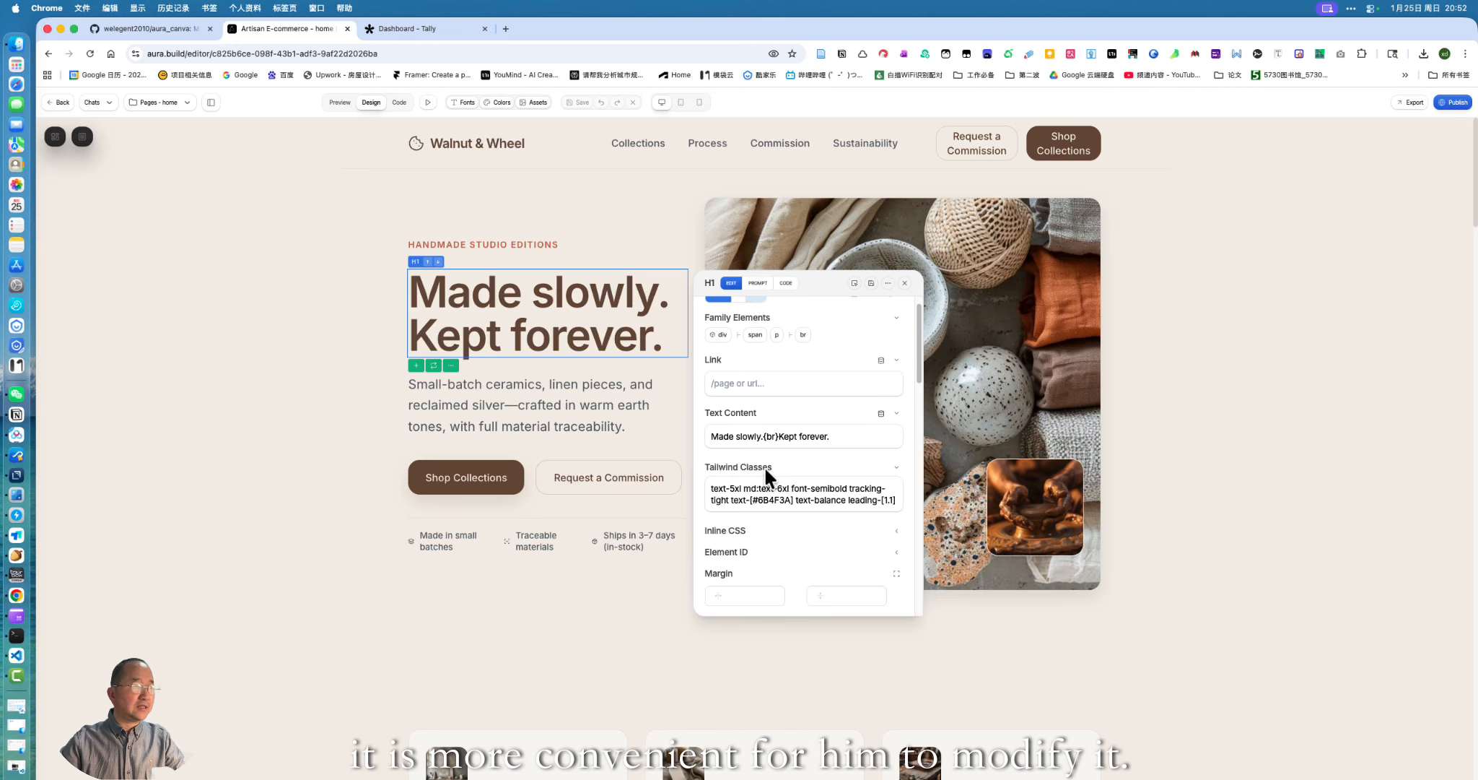
left_click(574, 416)
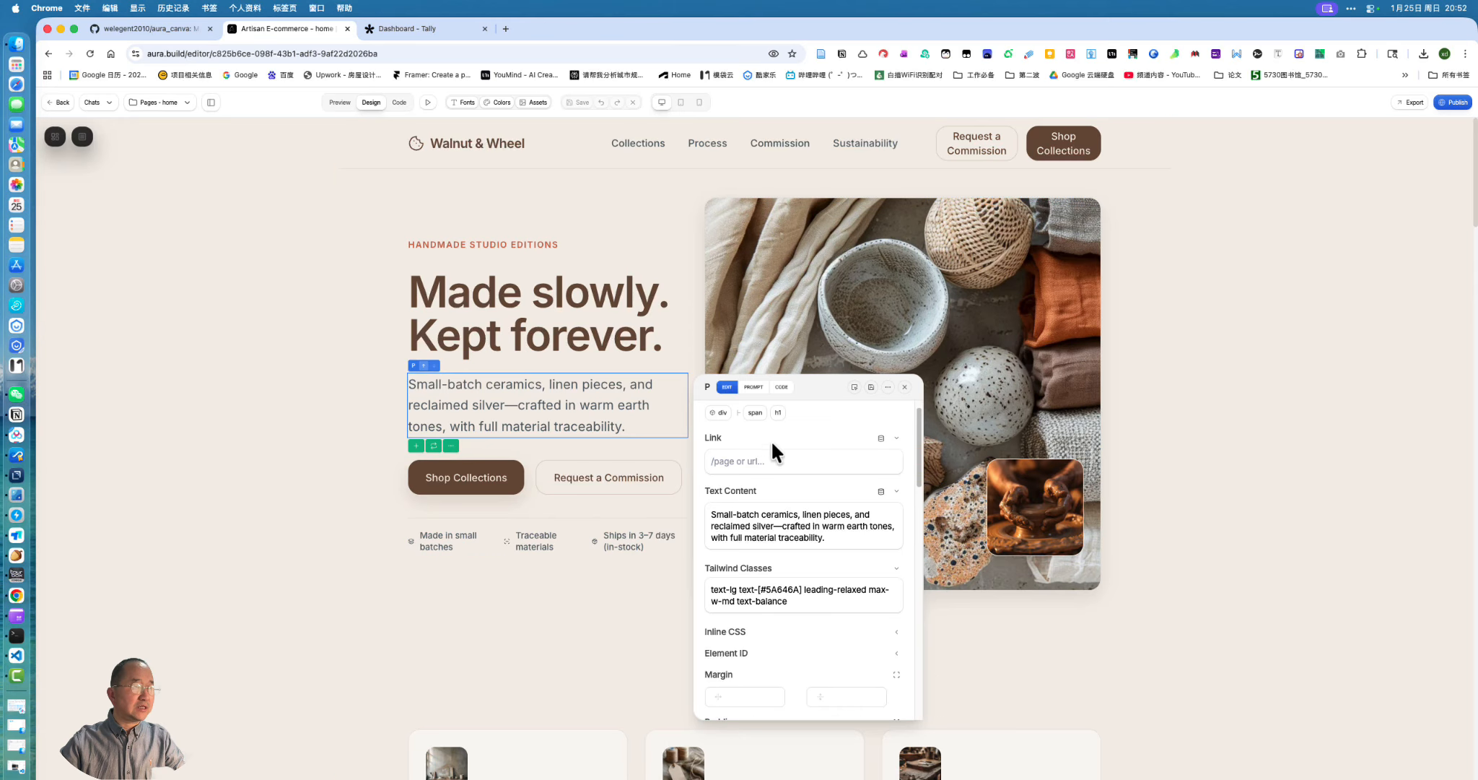
scroll(787, 464, "down", 8)
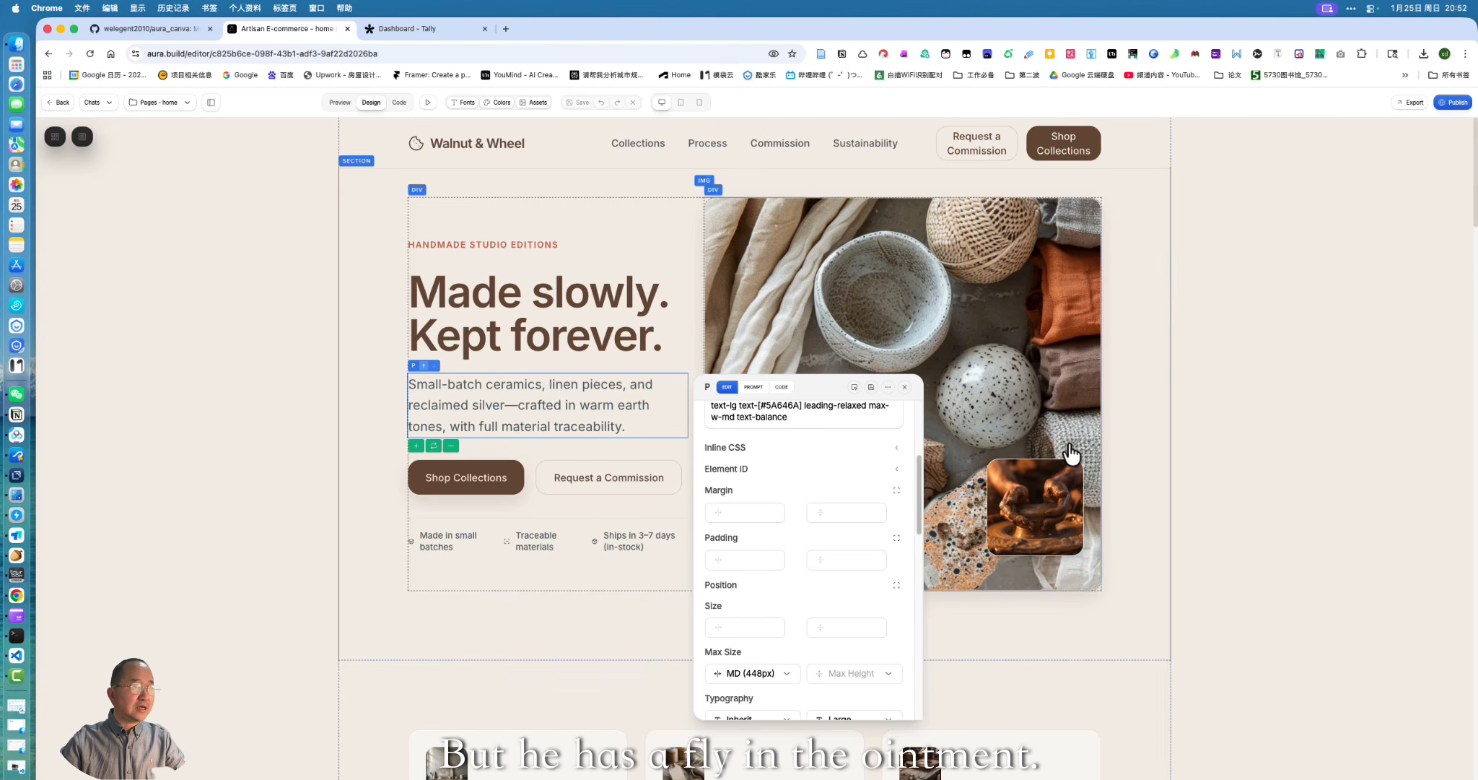
scroll(1112, 448, "down", 2)
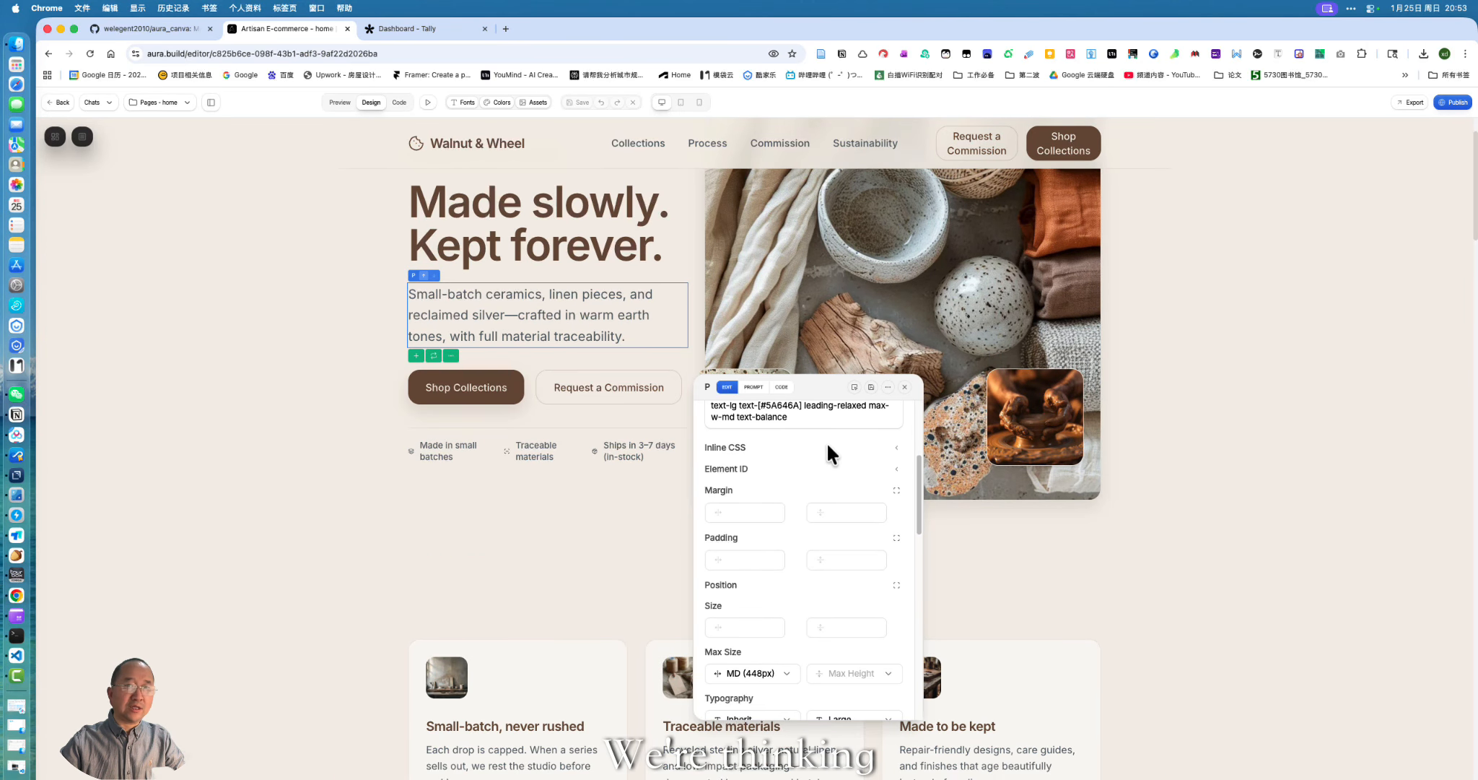
scroll(826, 447, "down", 8)
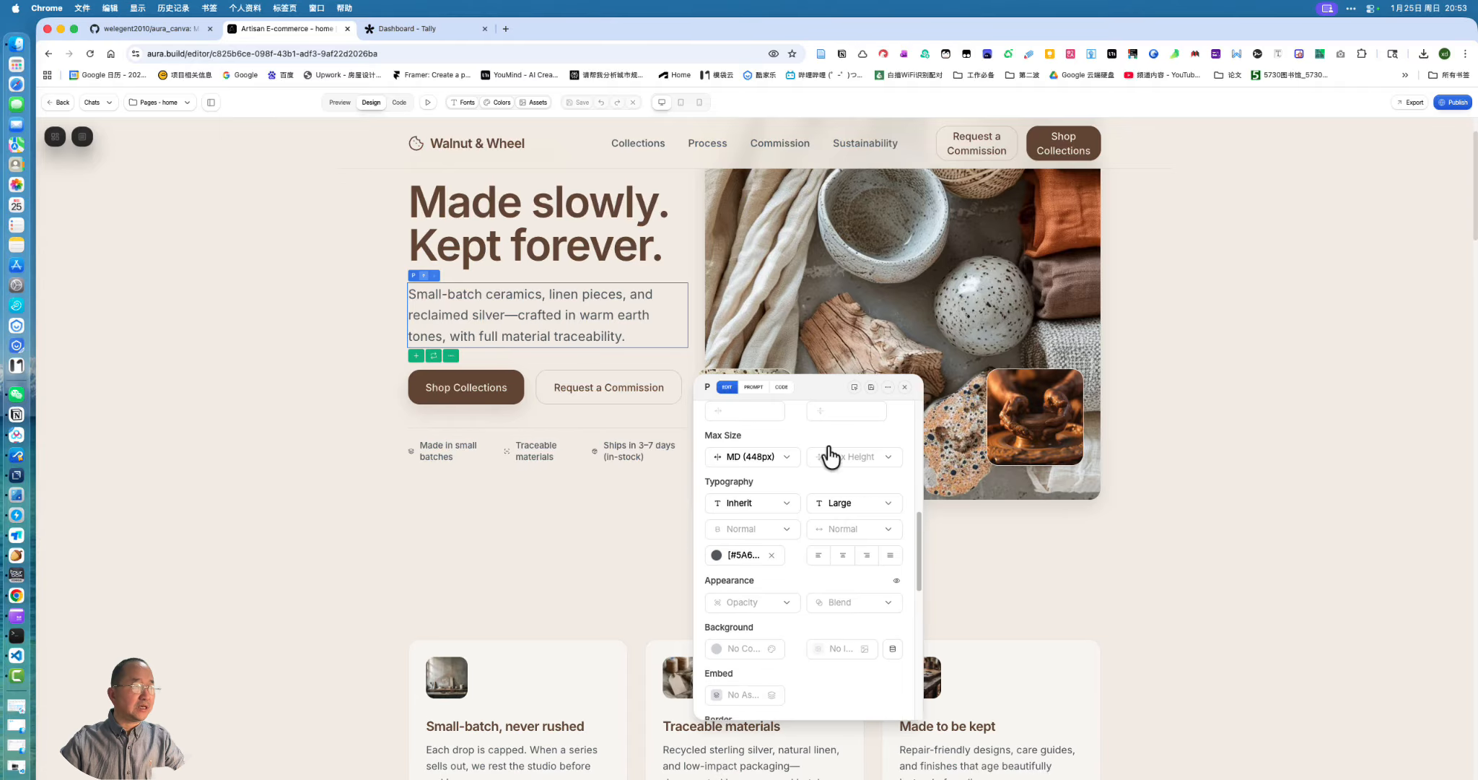
scroll(653, 469, "down", 10)
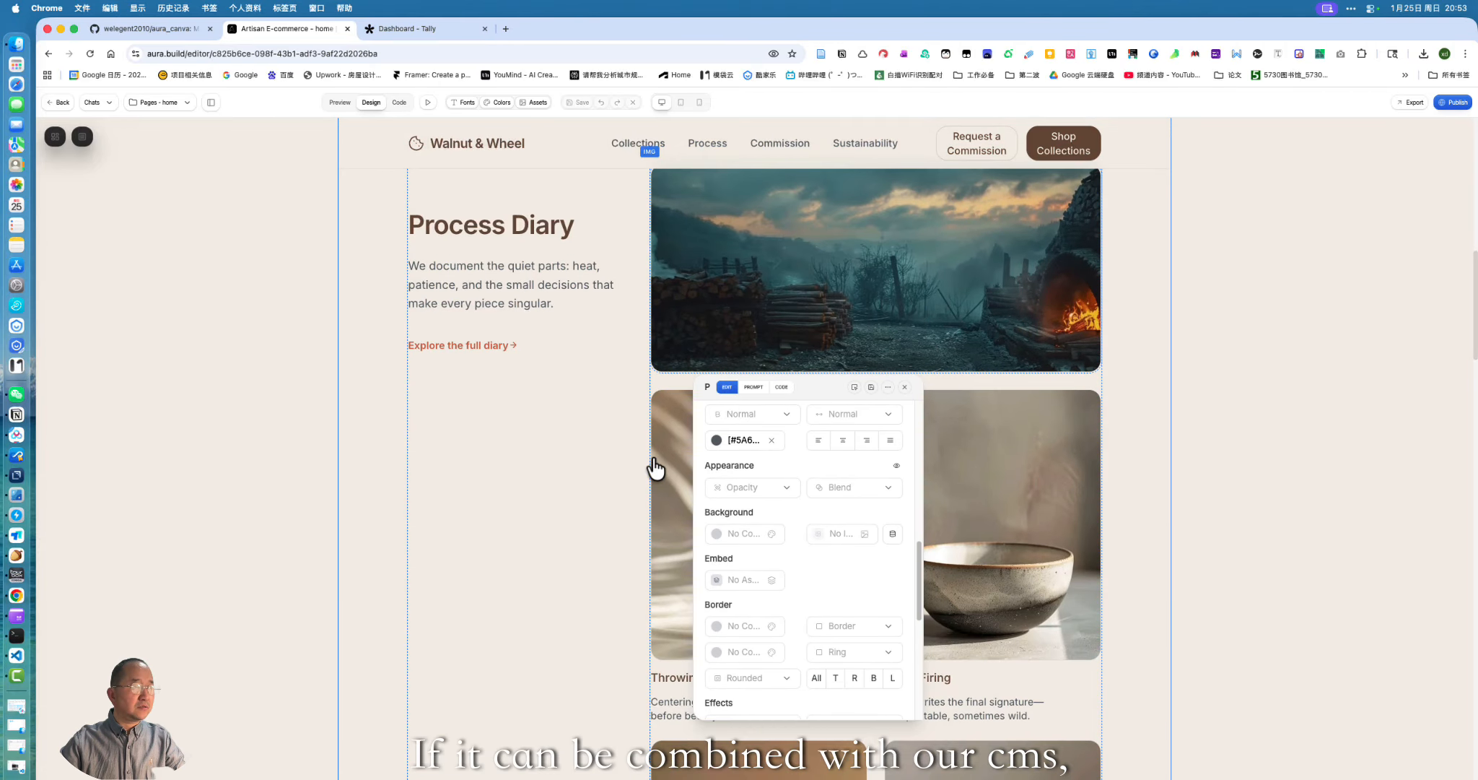
Move the floating properties editor aside and look through the Process Diary, Collections and Request a Commission sections
left_click_drag(809, 384, 1194, 377)
scroll(863, 444, "down", 1)
scroll(862, 444, "down", 11)
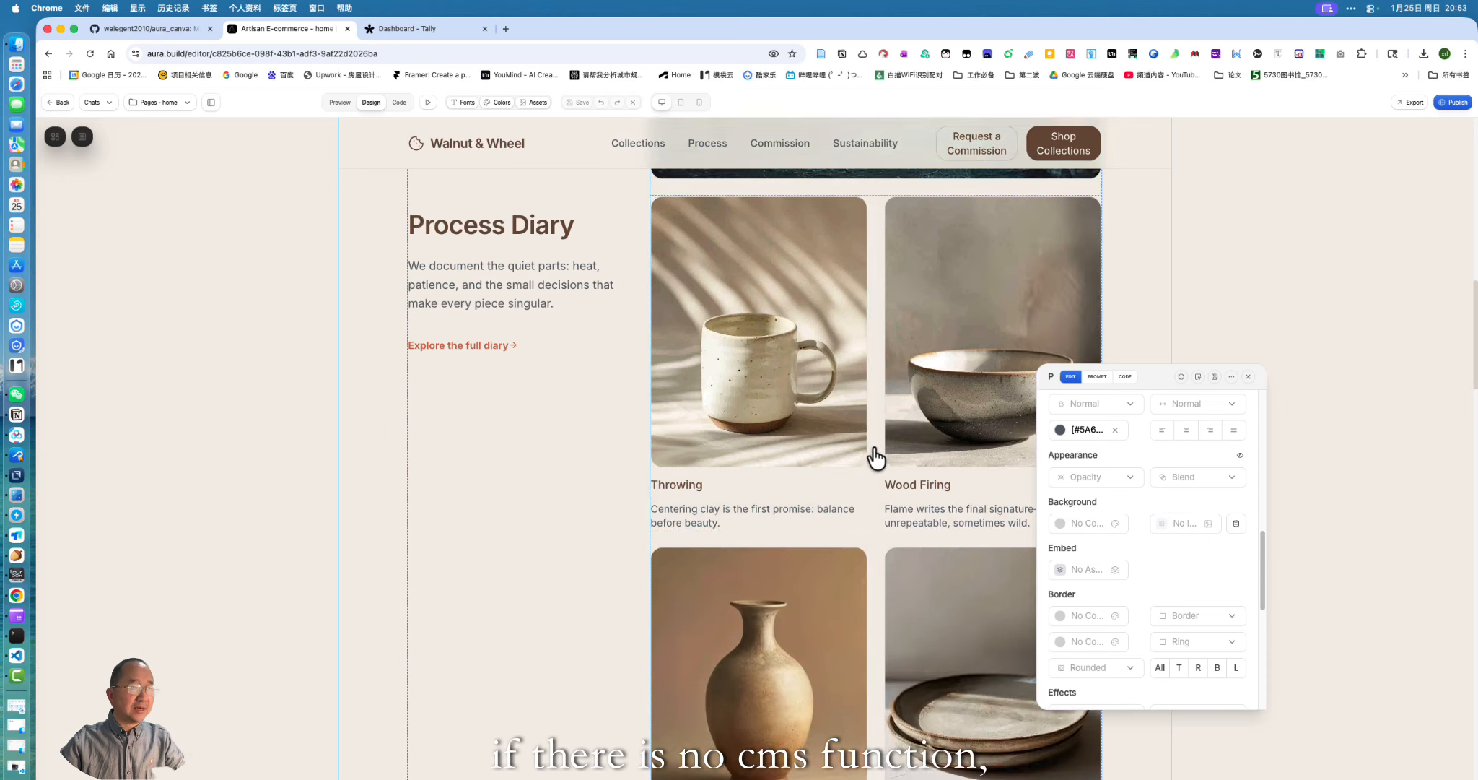
scroll(876, 461, "down", 5)
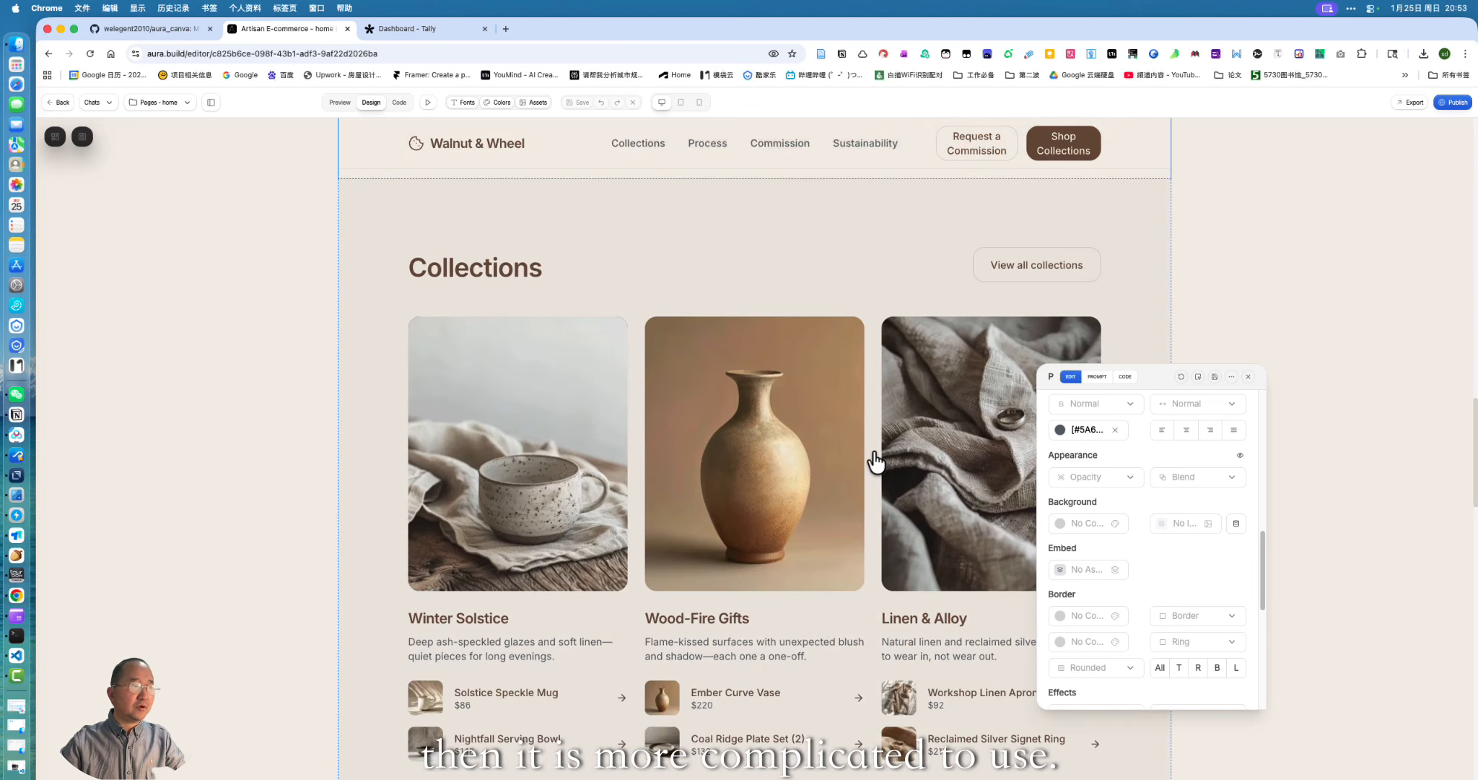
scroll(876, 460, "down", 5)
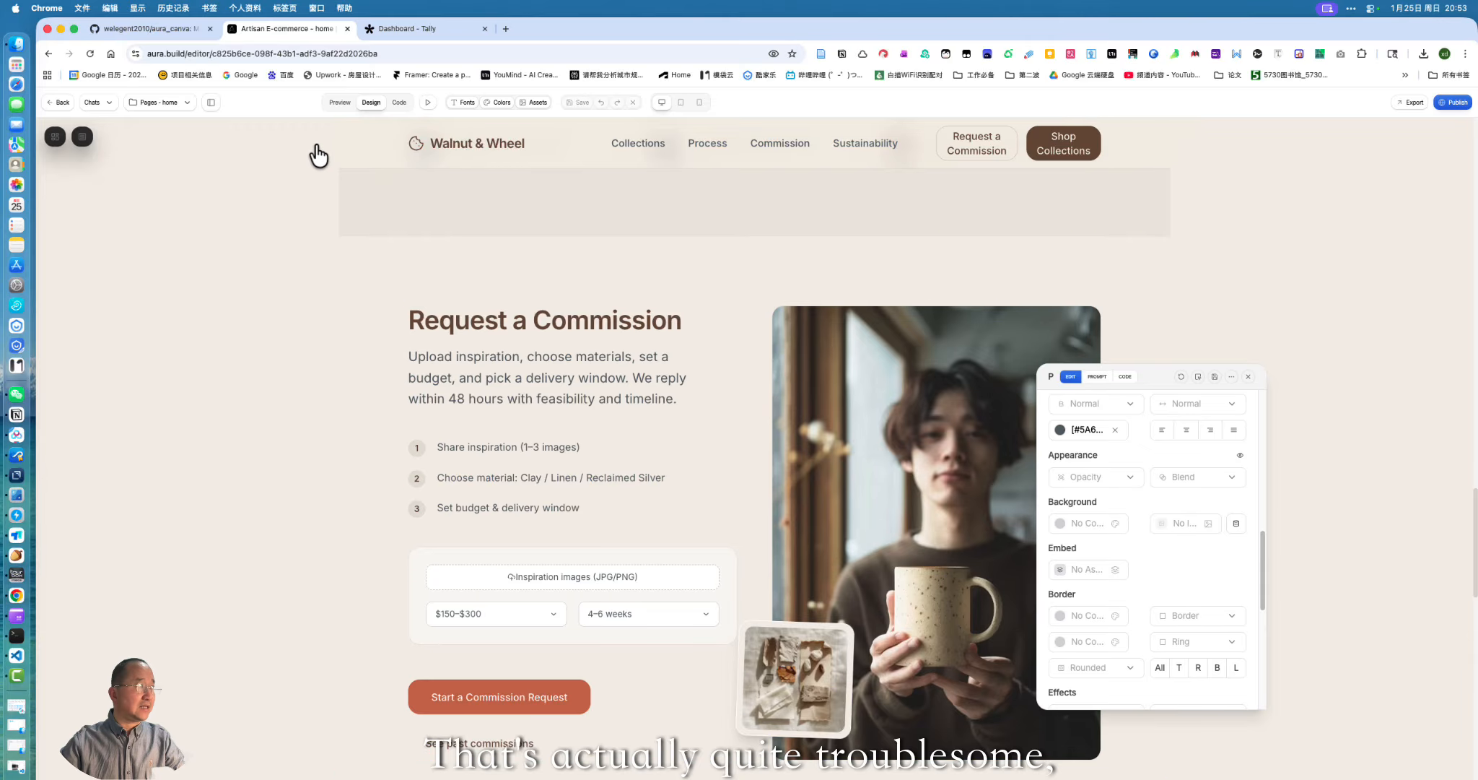
Open the collectiondetails page, discarding unsaved changes, and go to its Pieces in this collection section
left_click(185, 105)
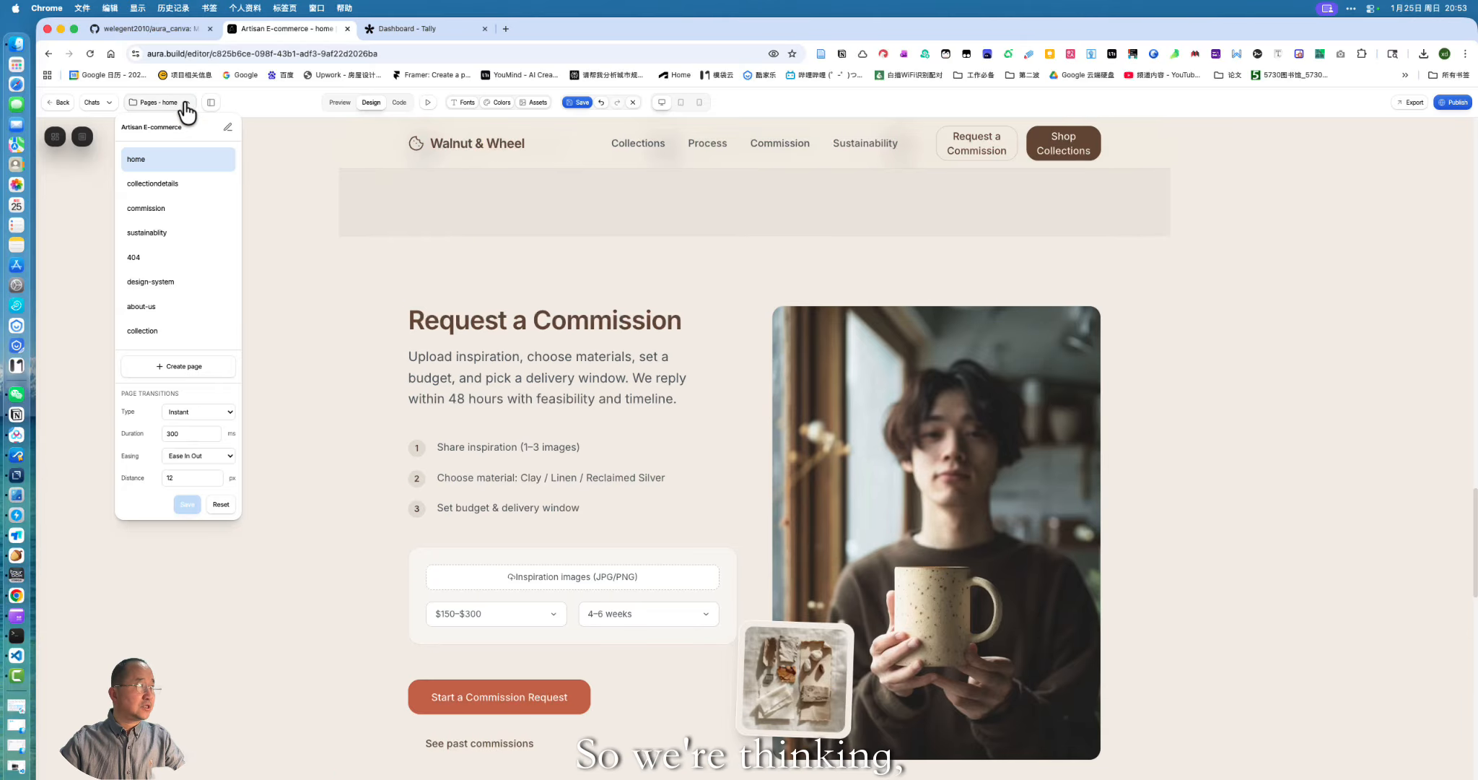
left_click(153, 184)
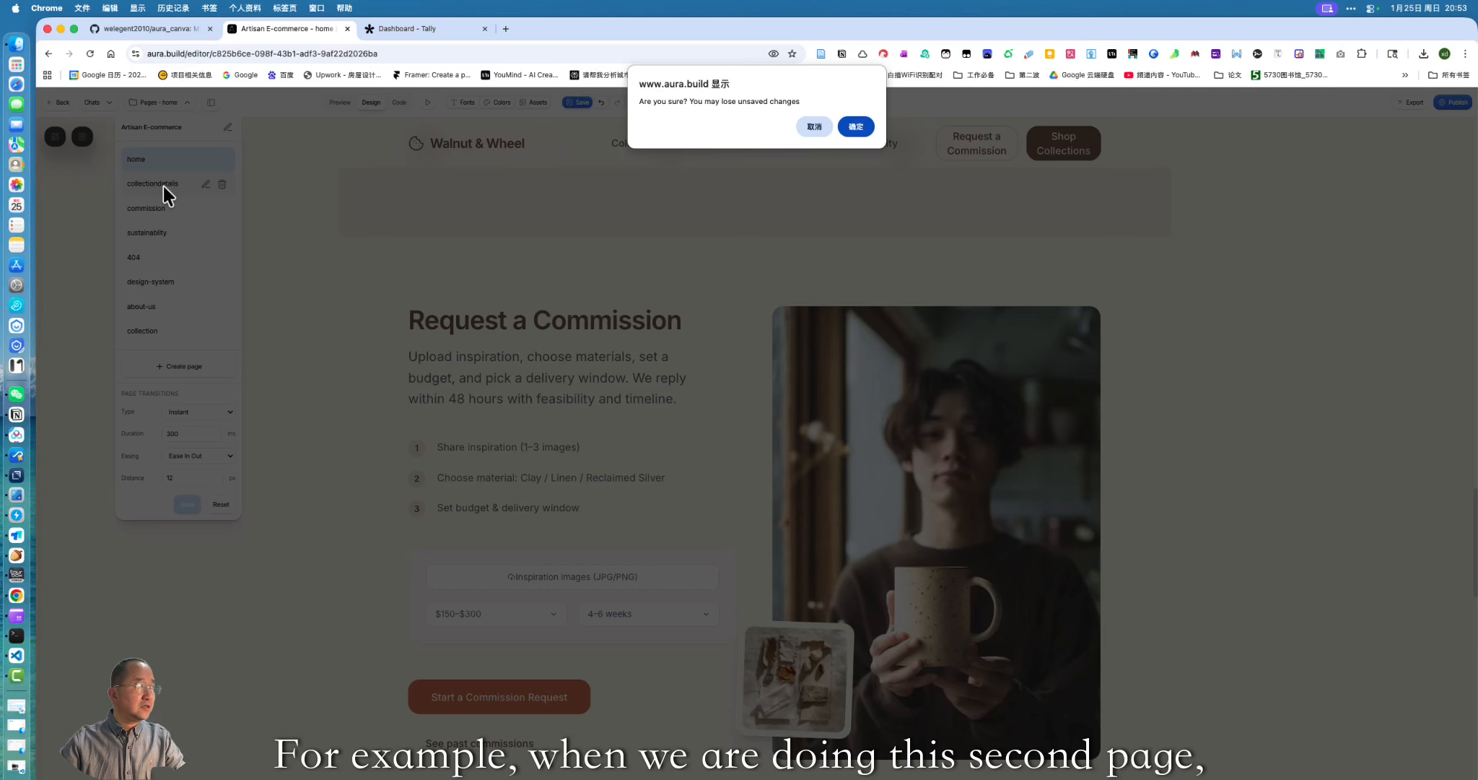
left_click(859, 126)
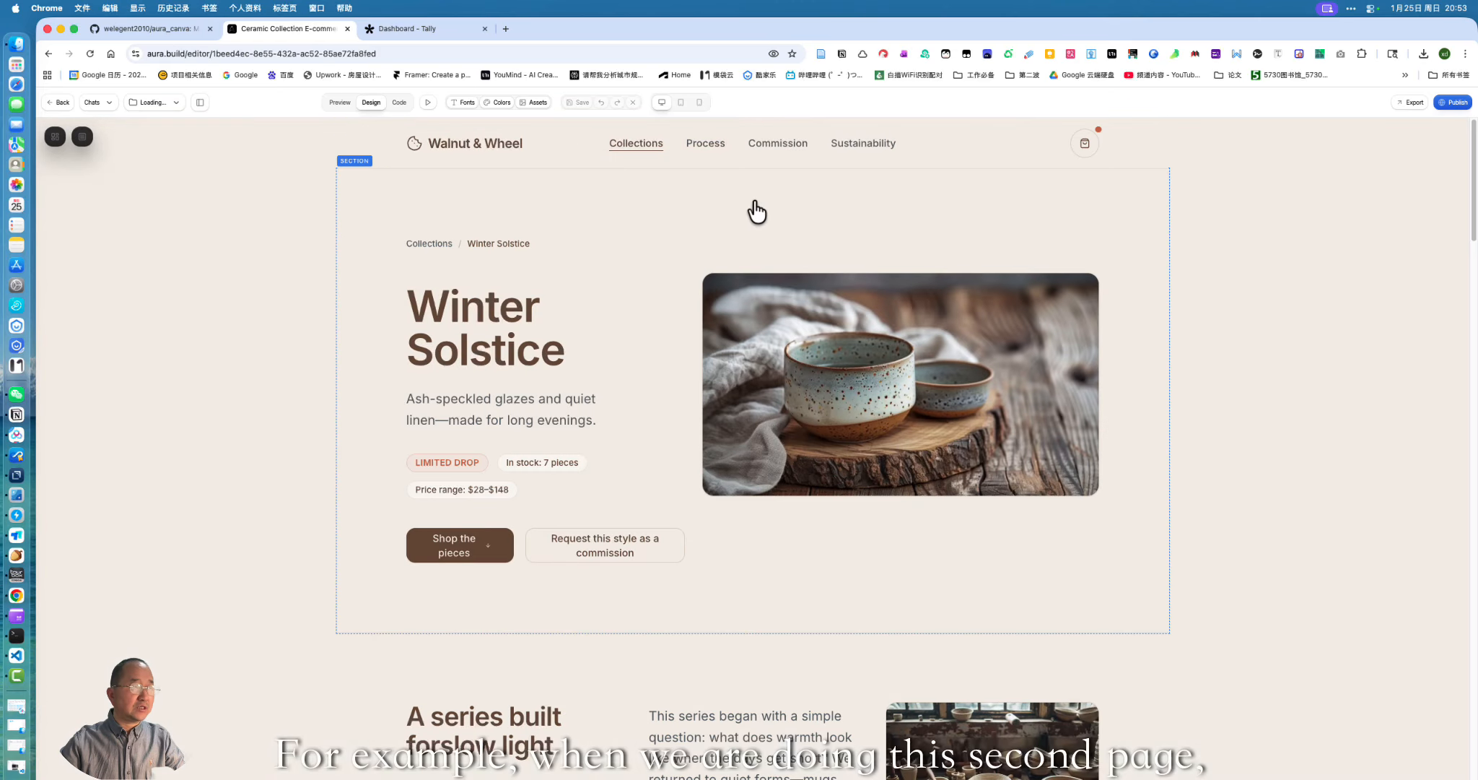
scroll(668, 249, "down", 10)
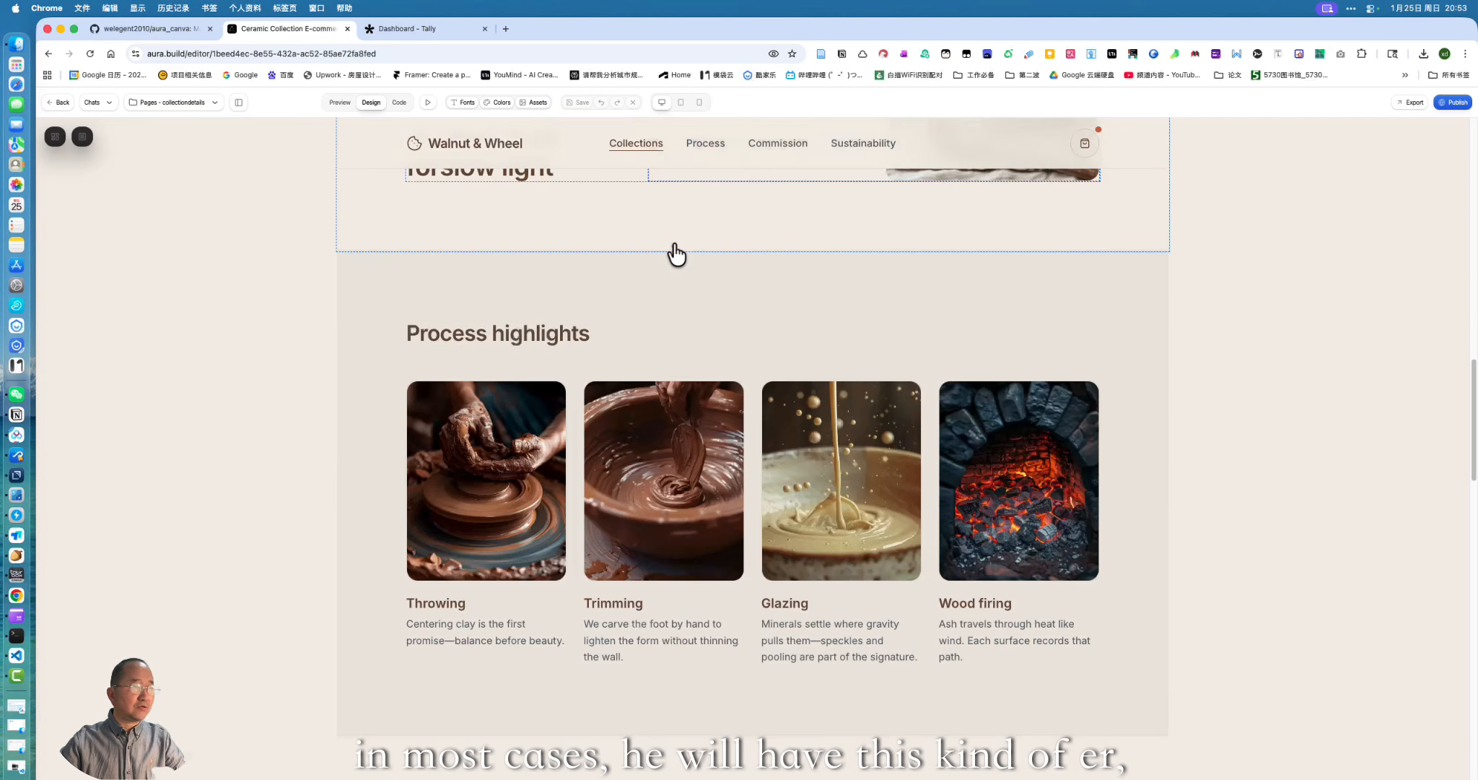
scroll(716, 317, "down", 10)
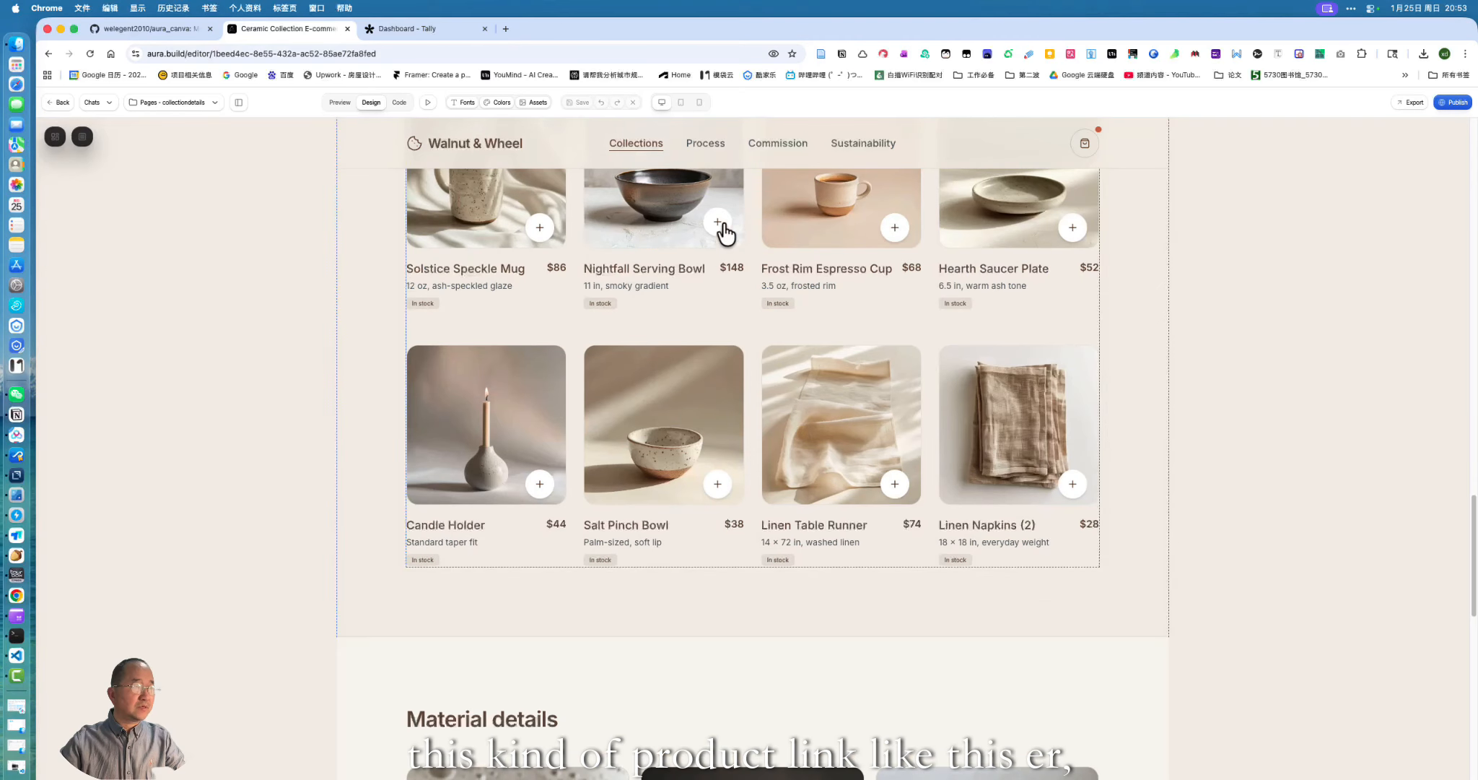
scroll(730, 282, "up", 3)
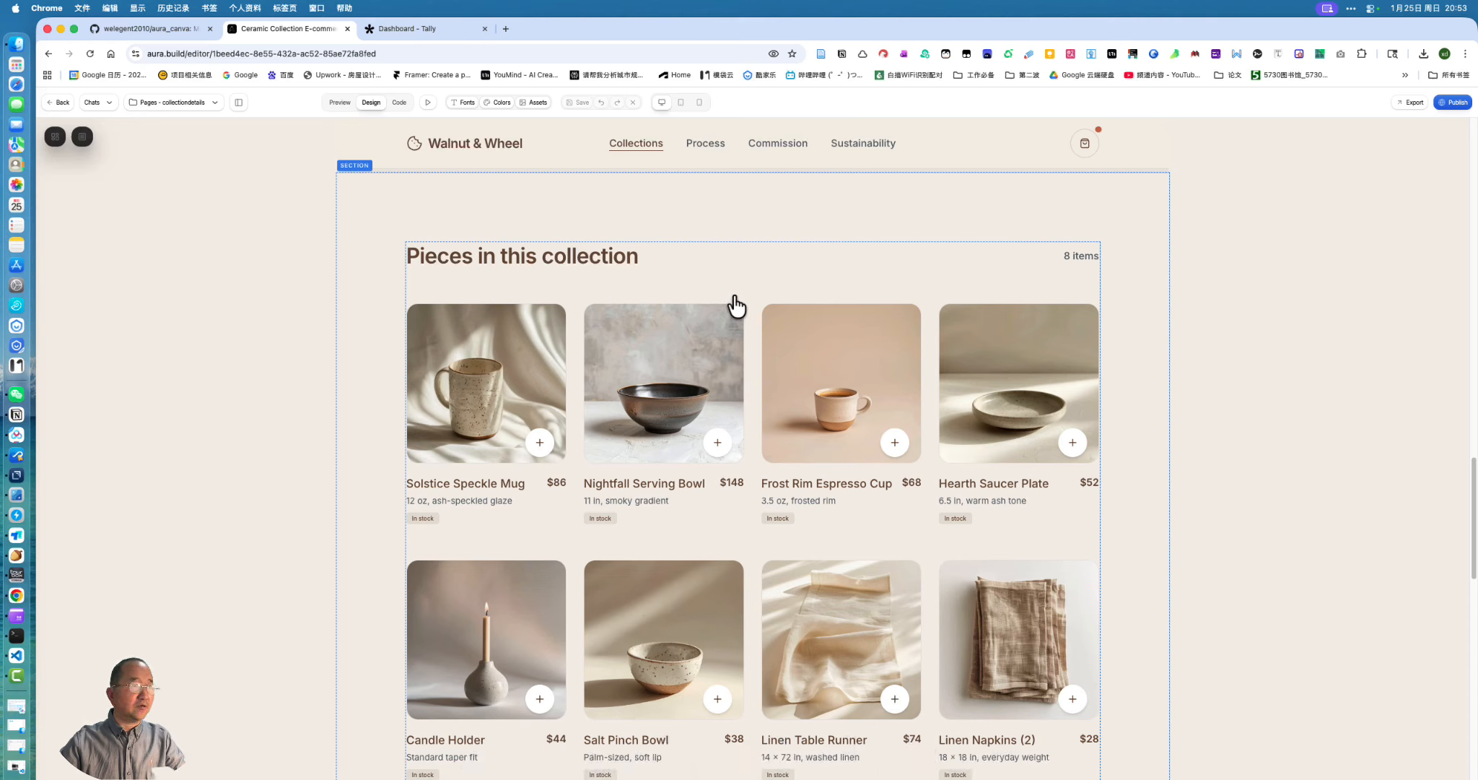
Download the collectiondetails page as an HTML file named page001 into the example folder and show the file there
left_click(1409, 102)
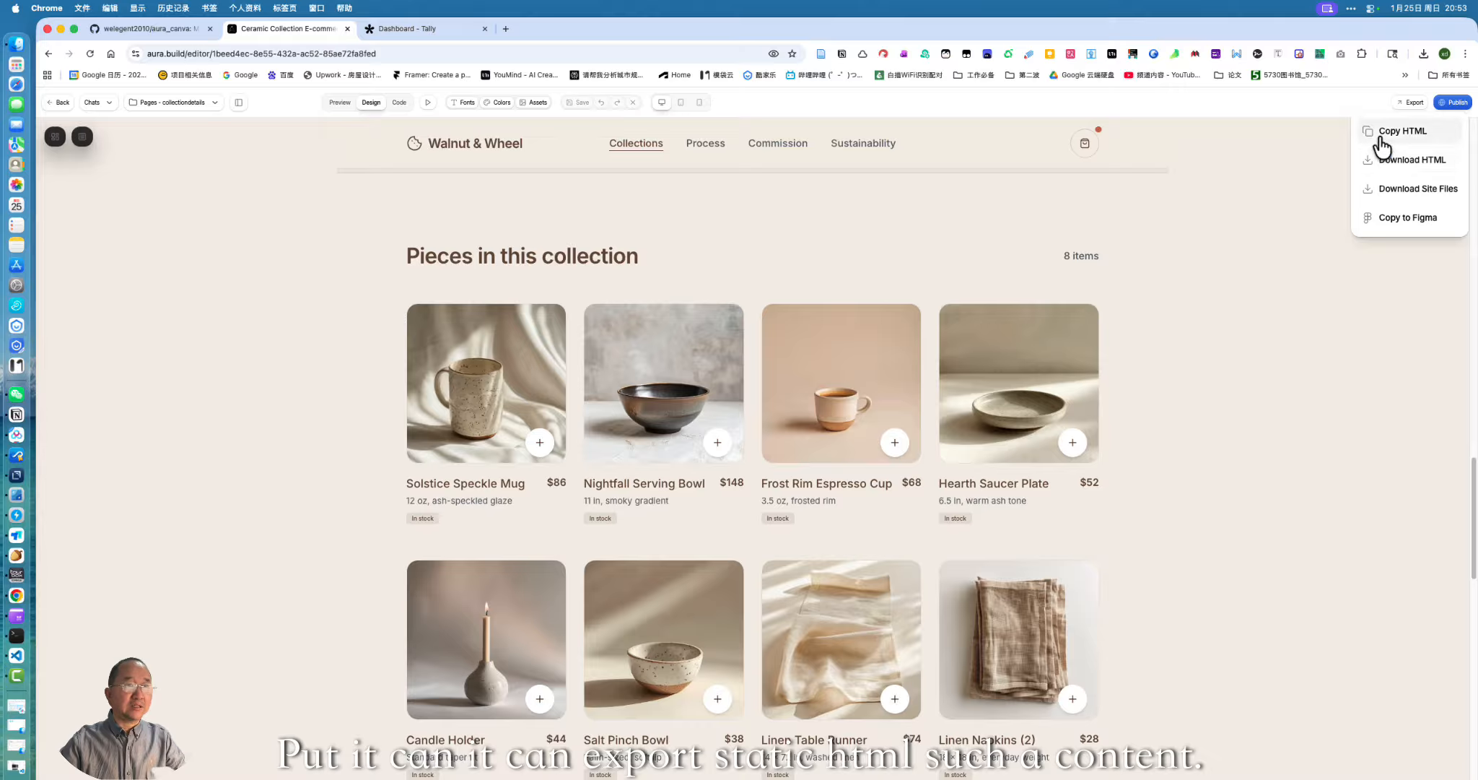
left_click(1400, 160)
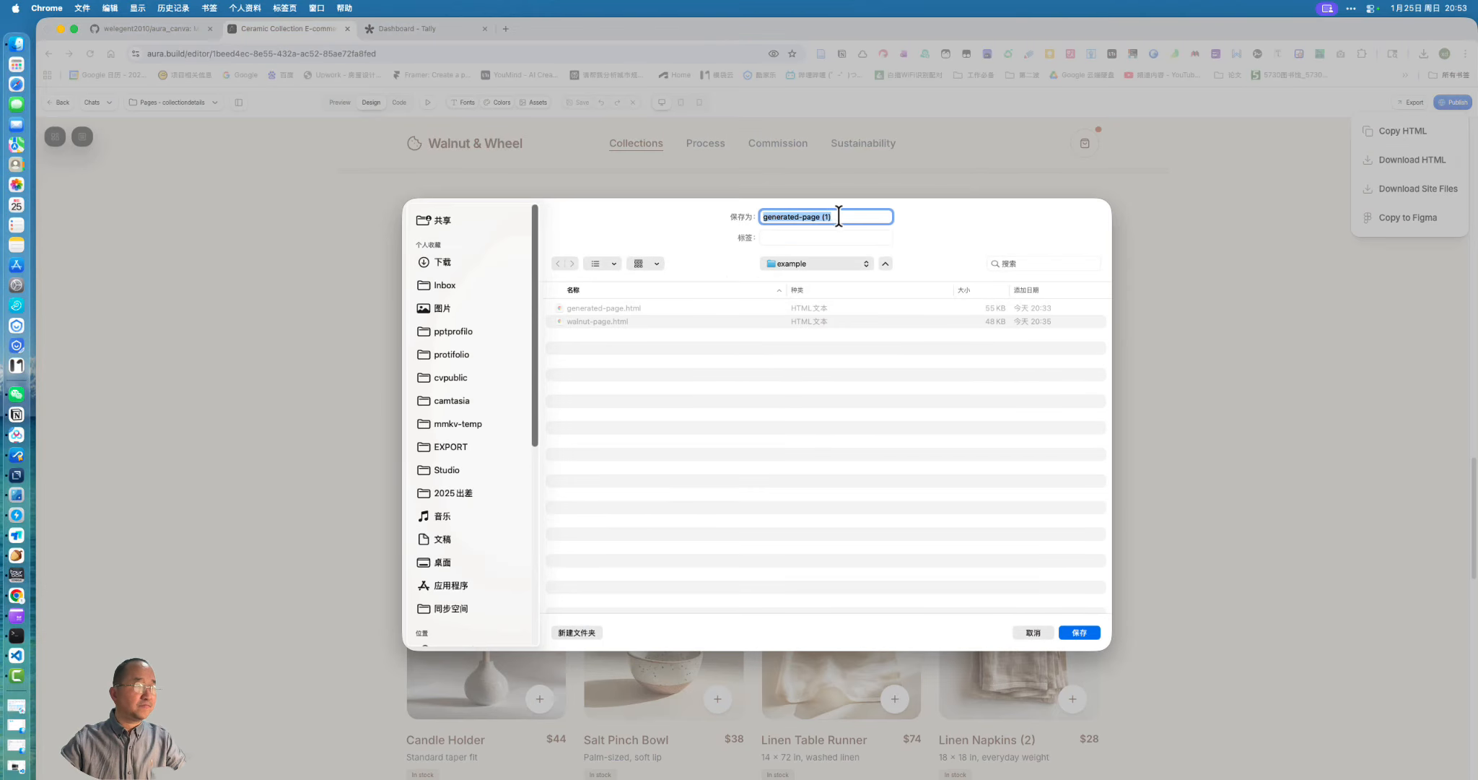
type("page00")
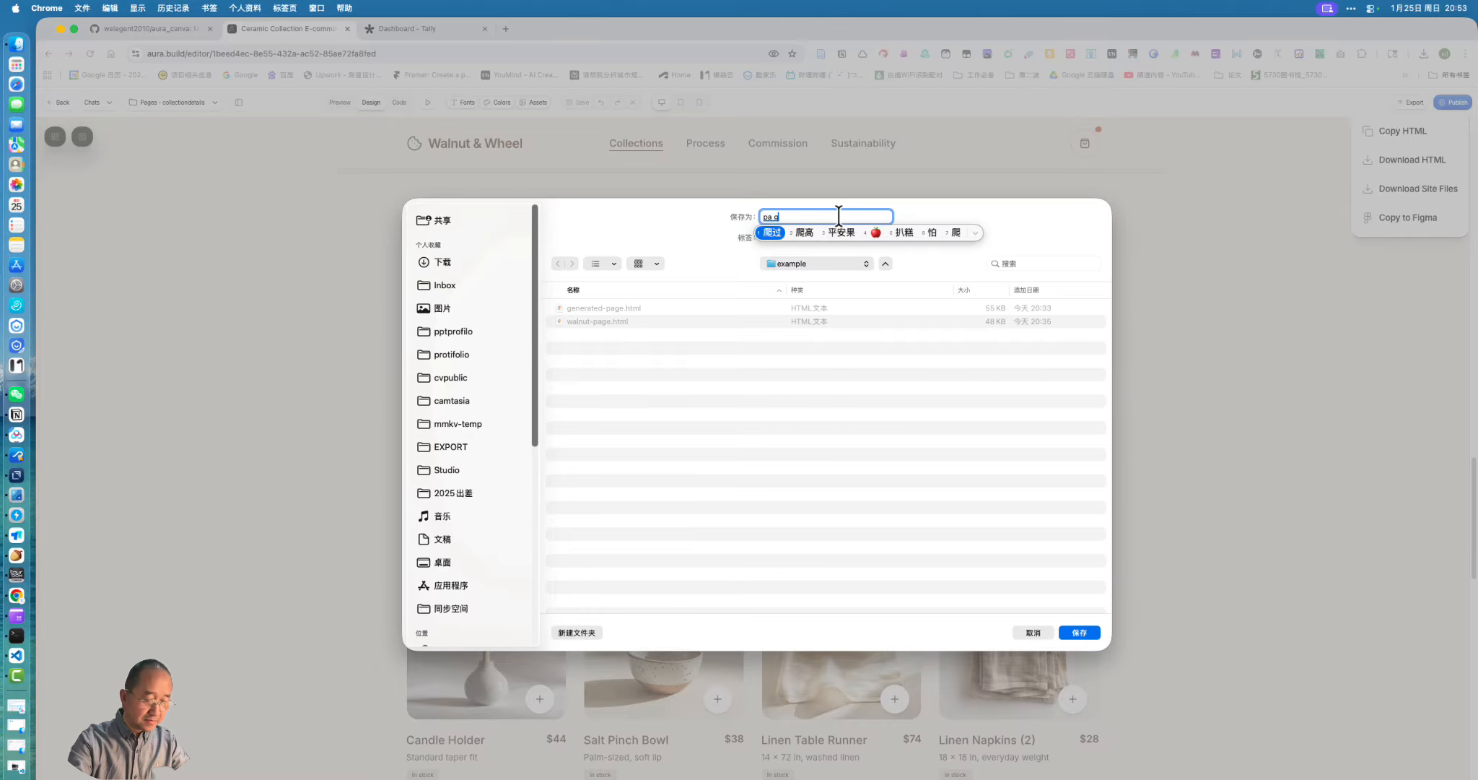
key("space")
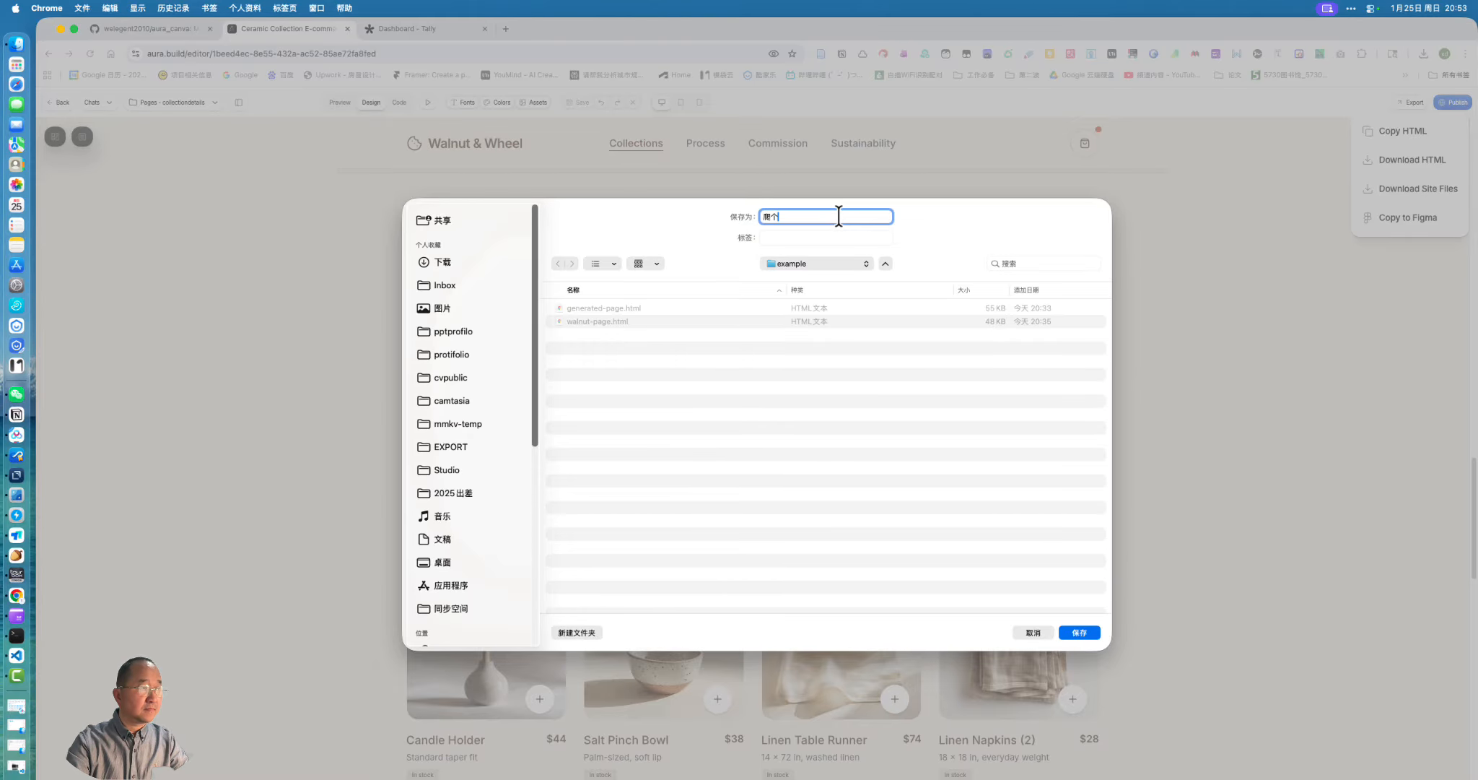
type("page001")
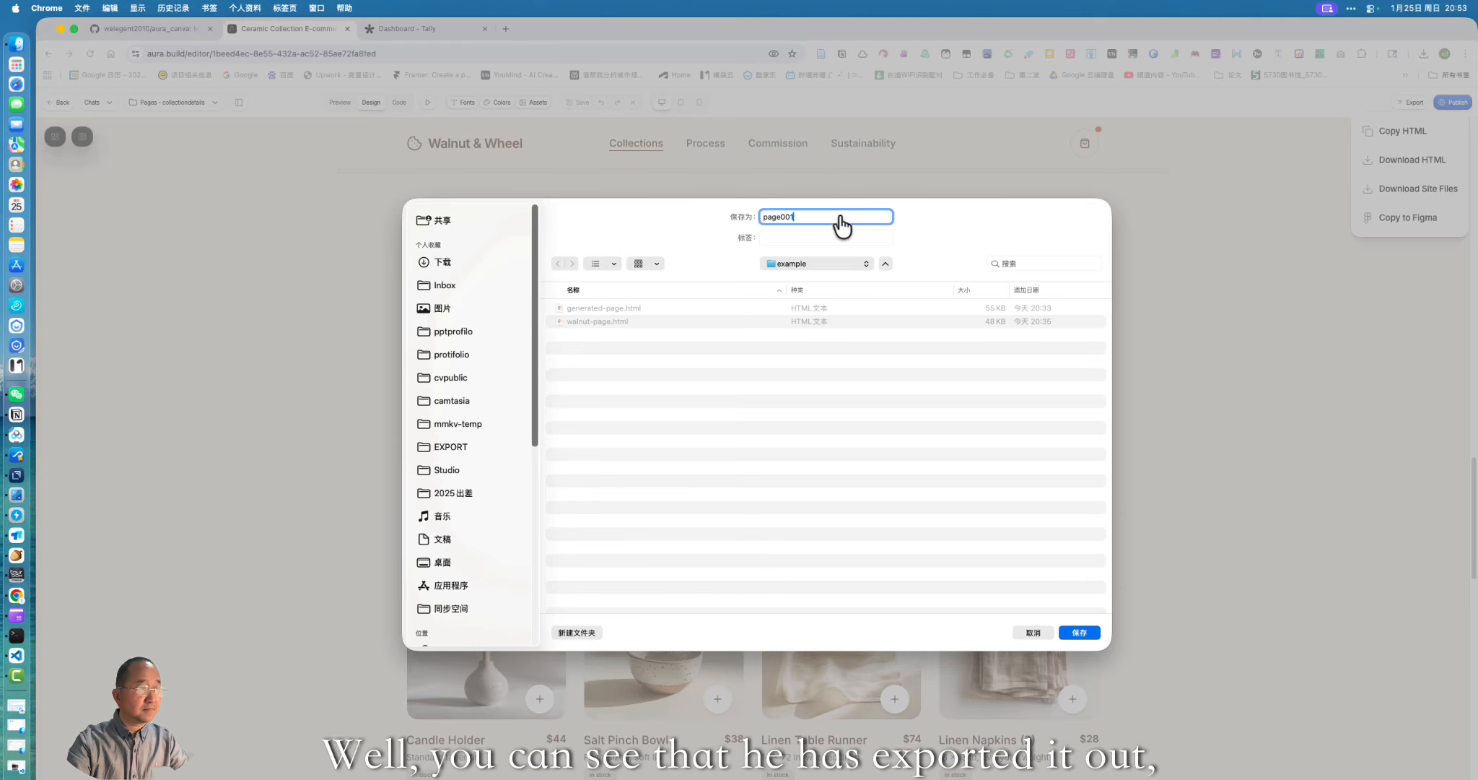
key("Return")
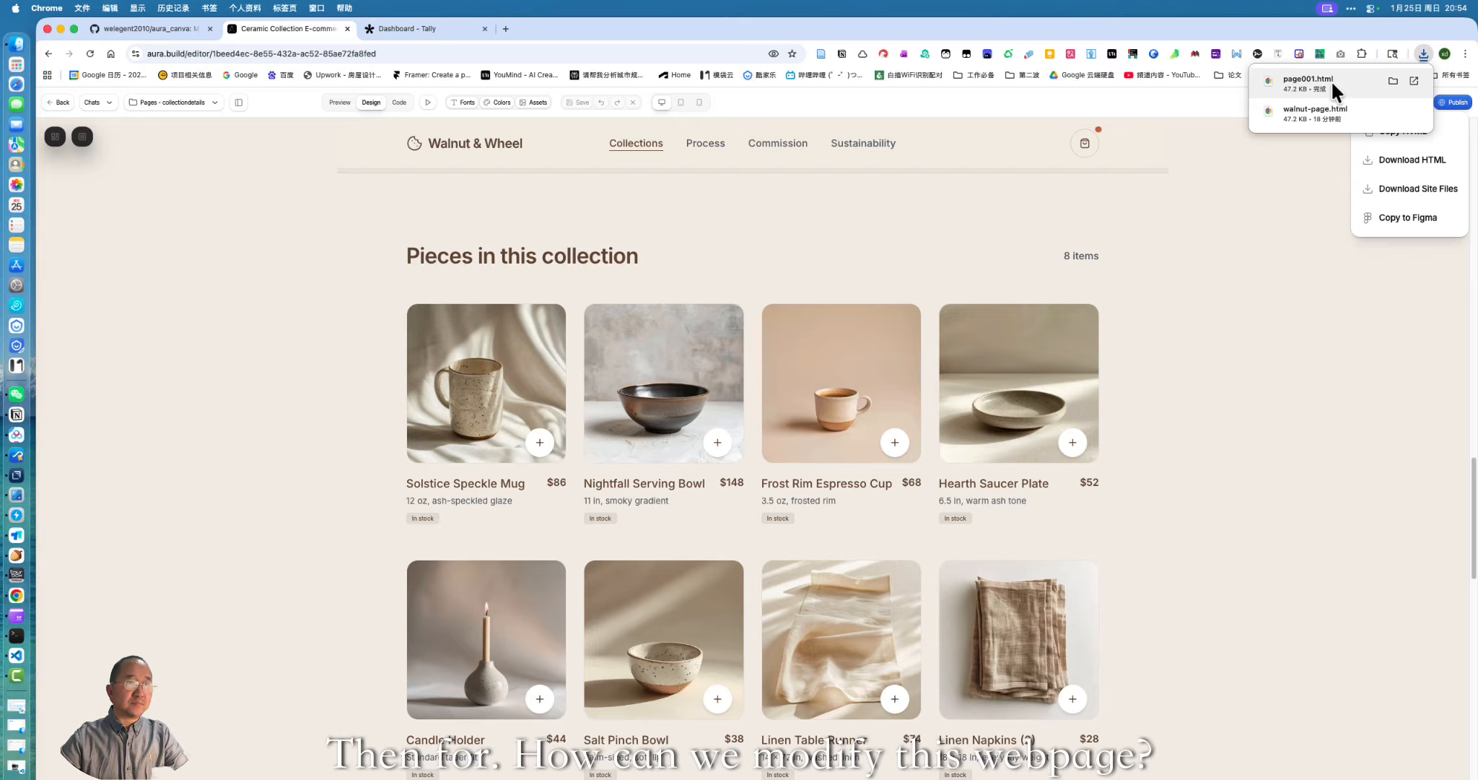
left_click(1390, 80)
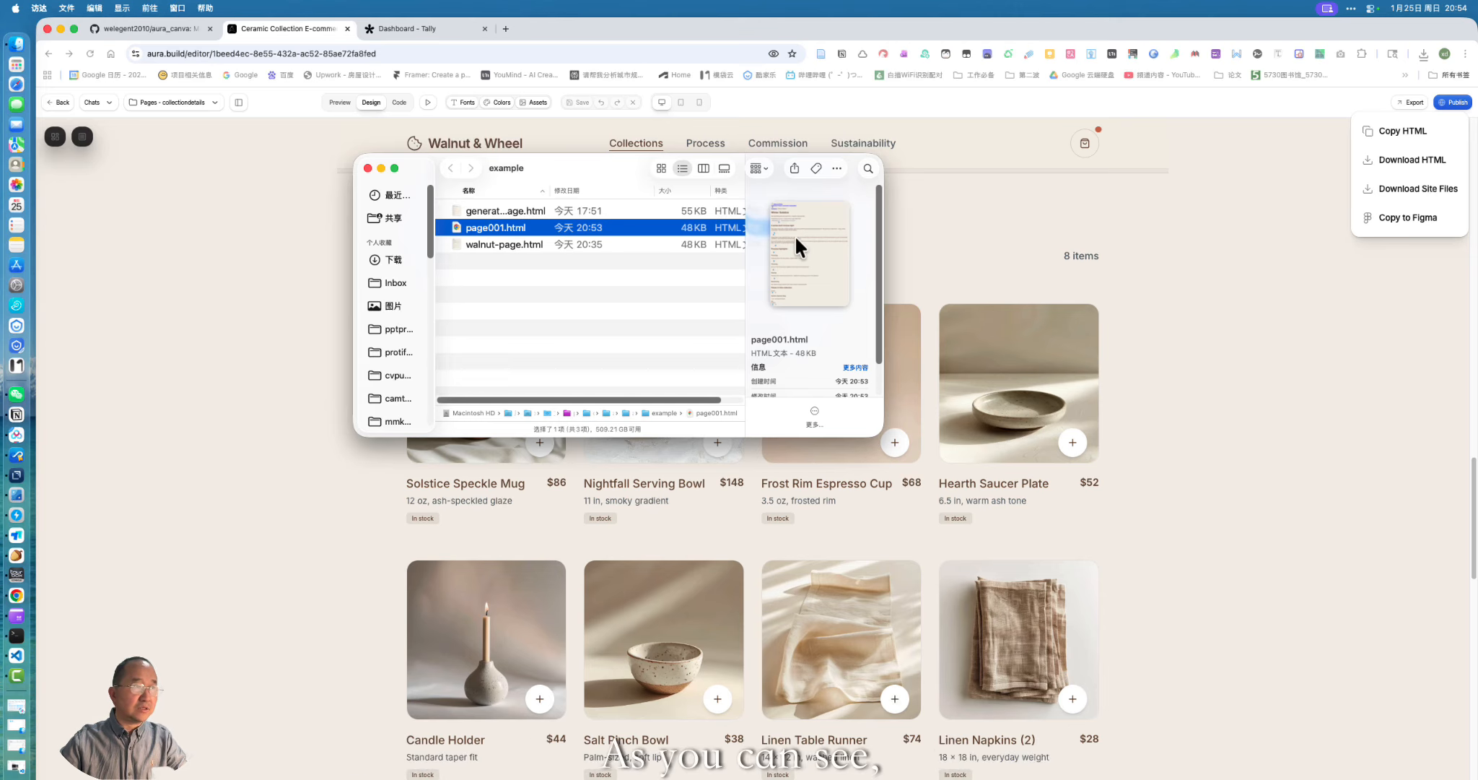
Switch to the Google Drive browser window and go from the person folder up to My Drive (我的云端硬盘)
right_click(20, 596)
left_click(61, 605)
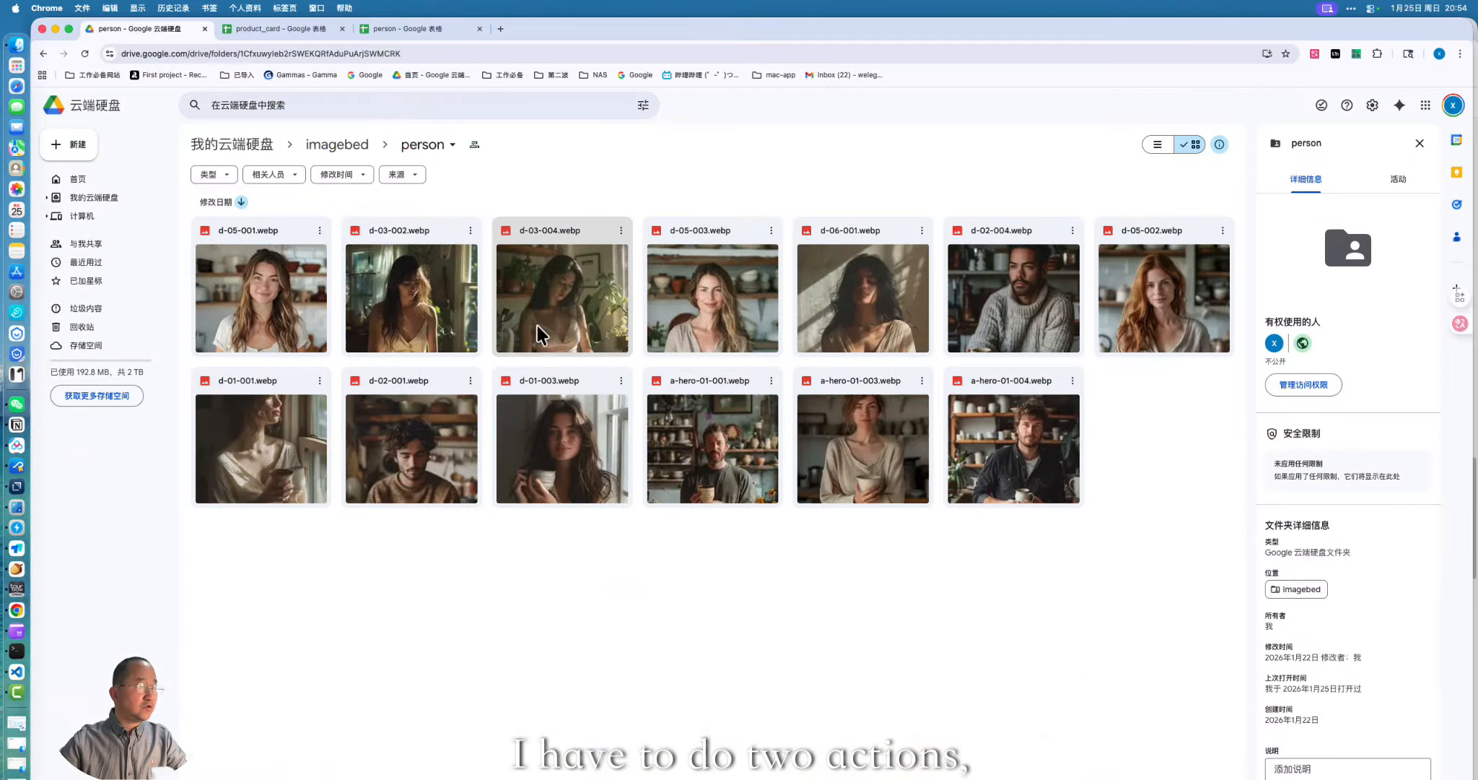
left_click(260, 146)
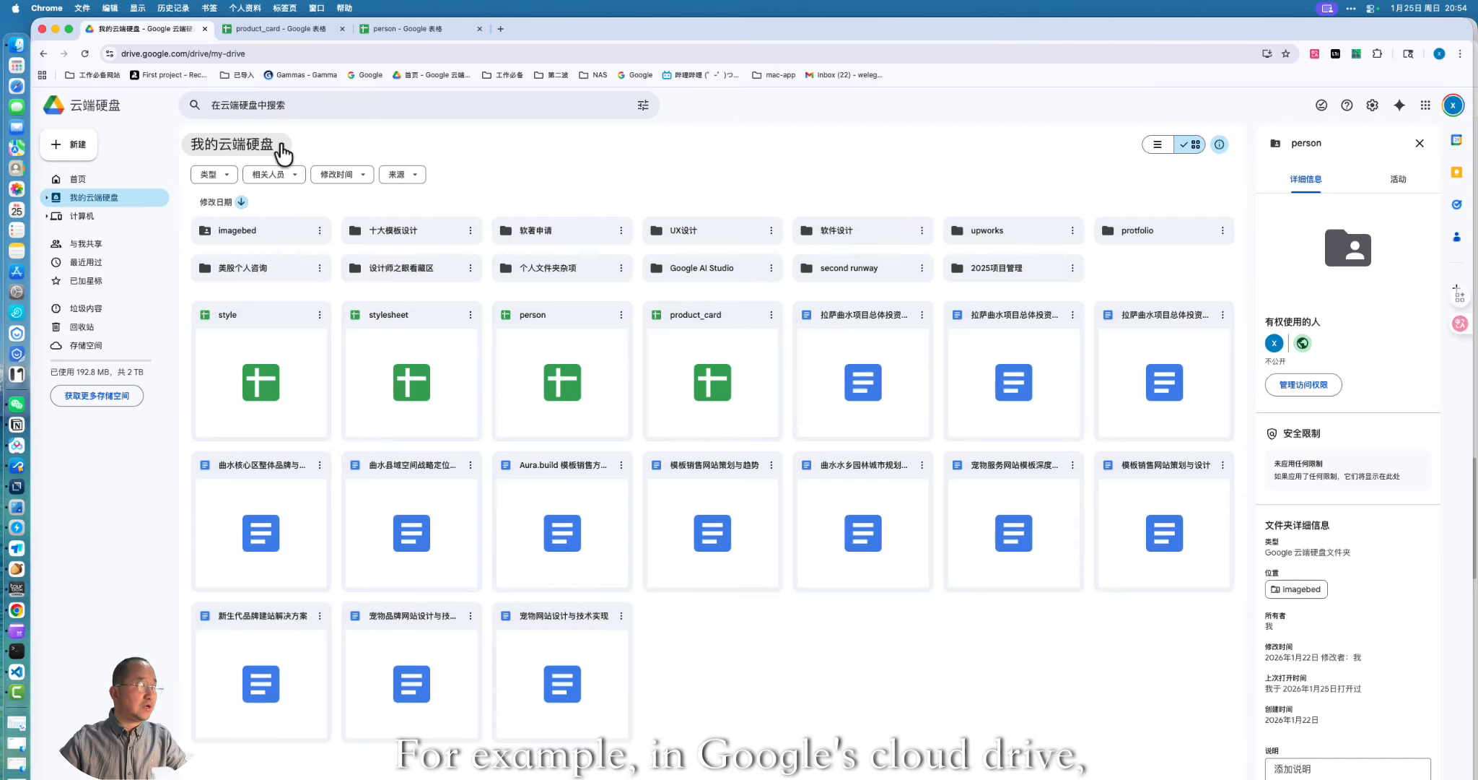
Open the product folder inside imagebed and check the folder's general access in its sharing settings
double_click(244, 229)
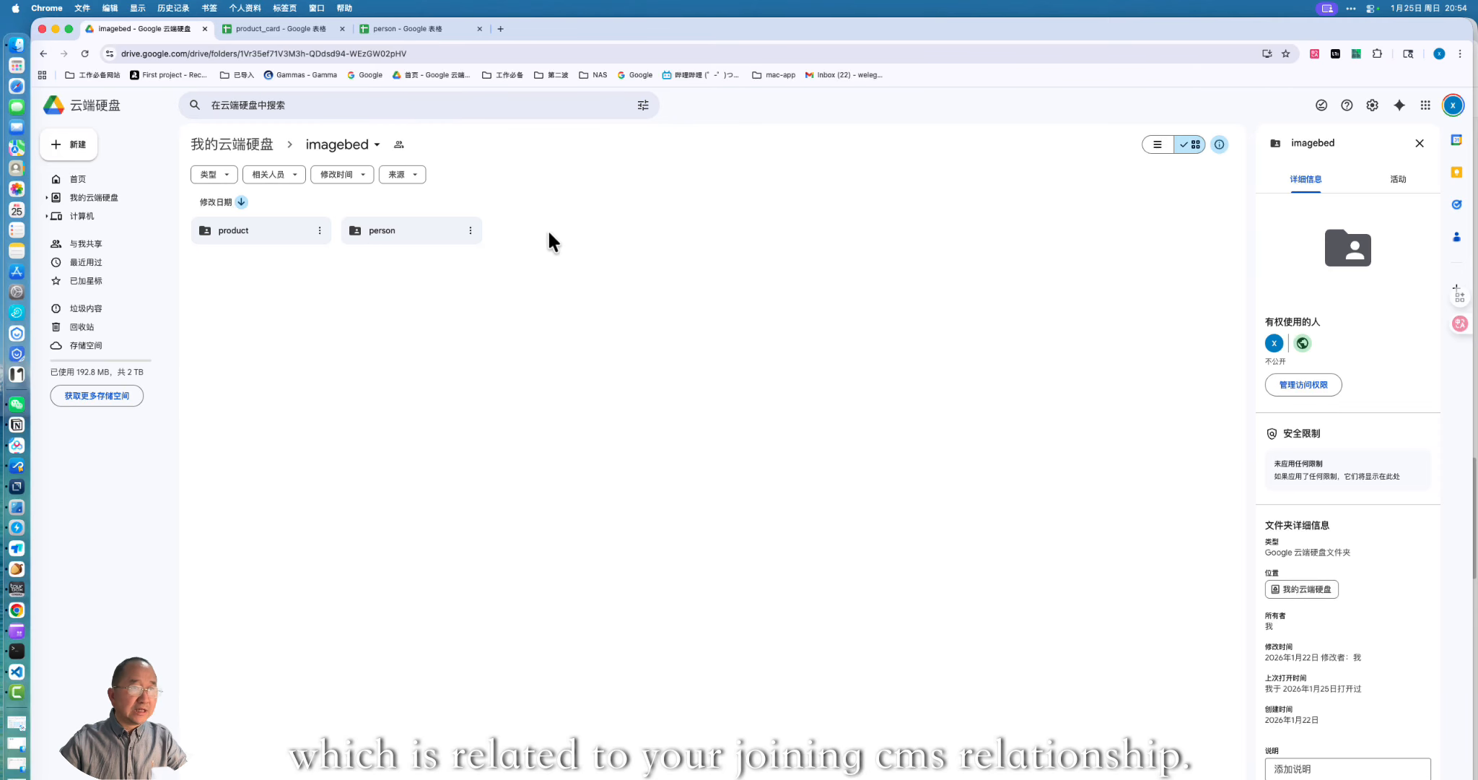
double_click(286, 230)
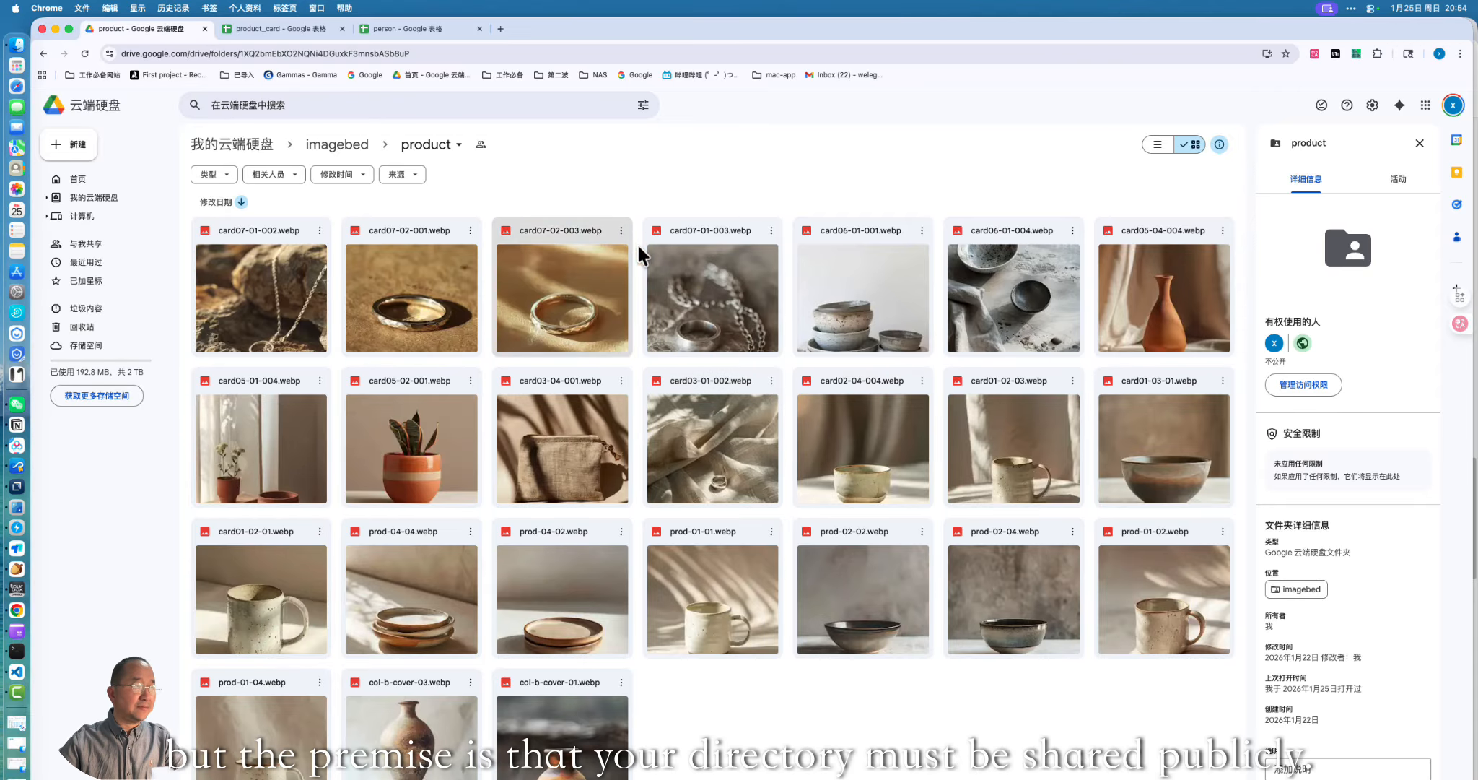
left_click(456, 148)
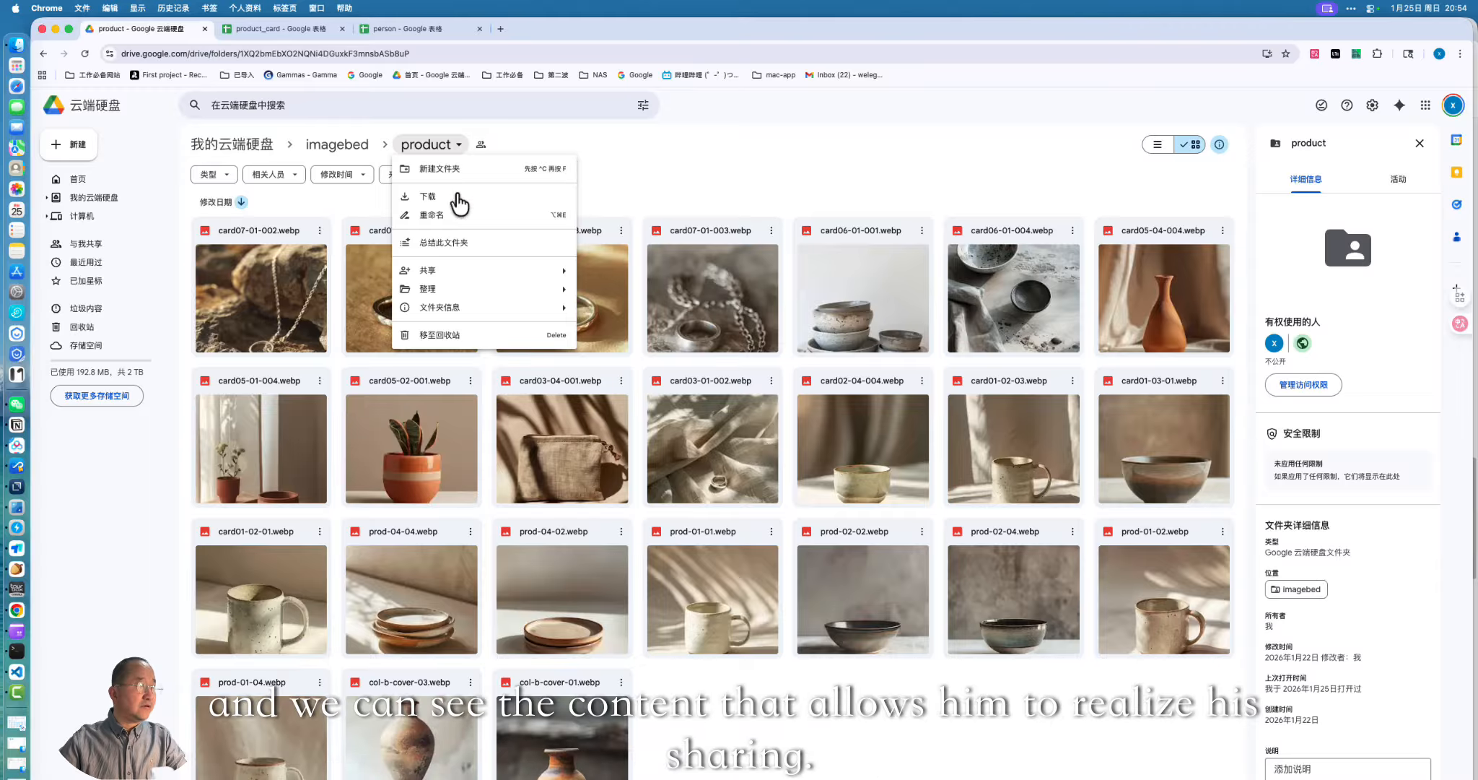
mouse_move(462, 273)
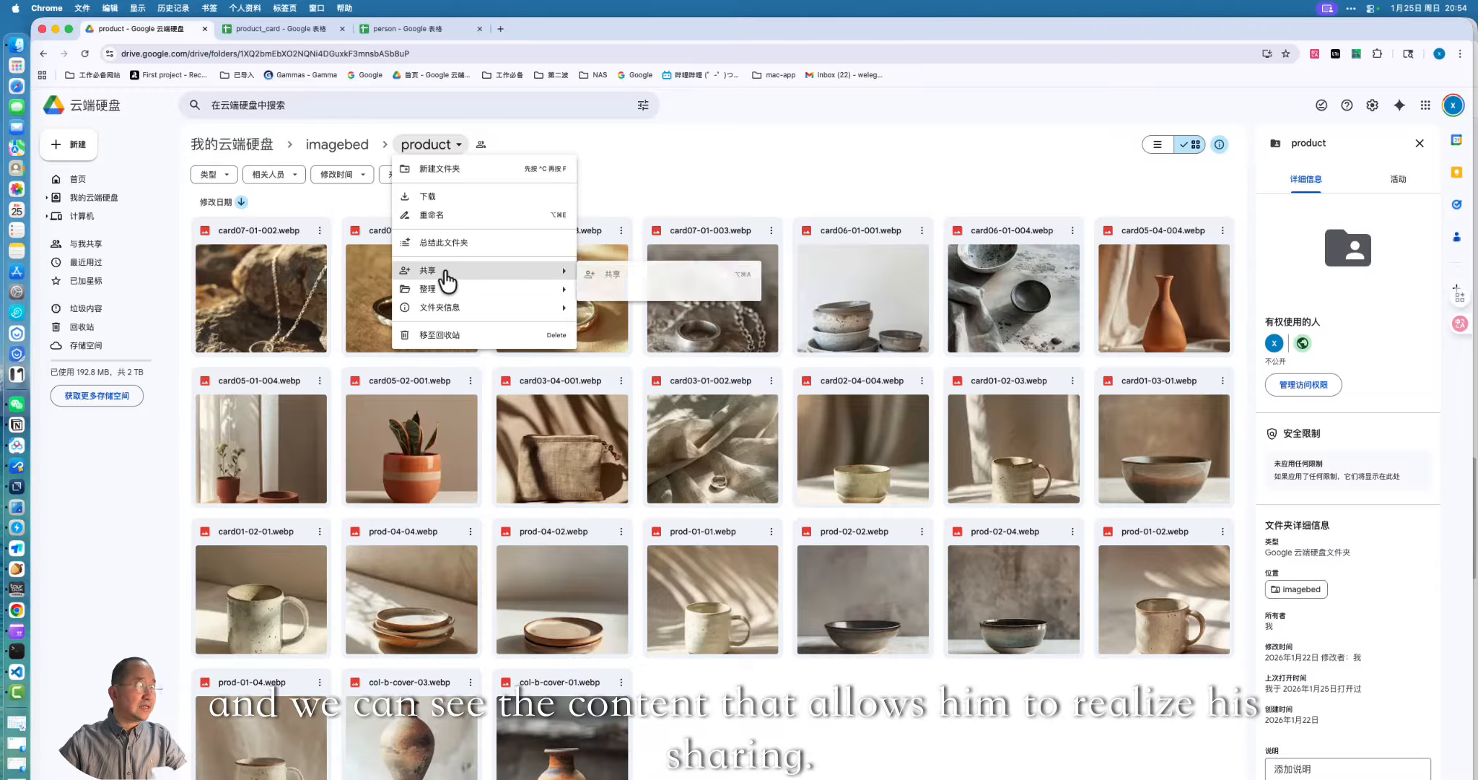
left_click(619, 276)
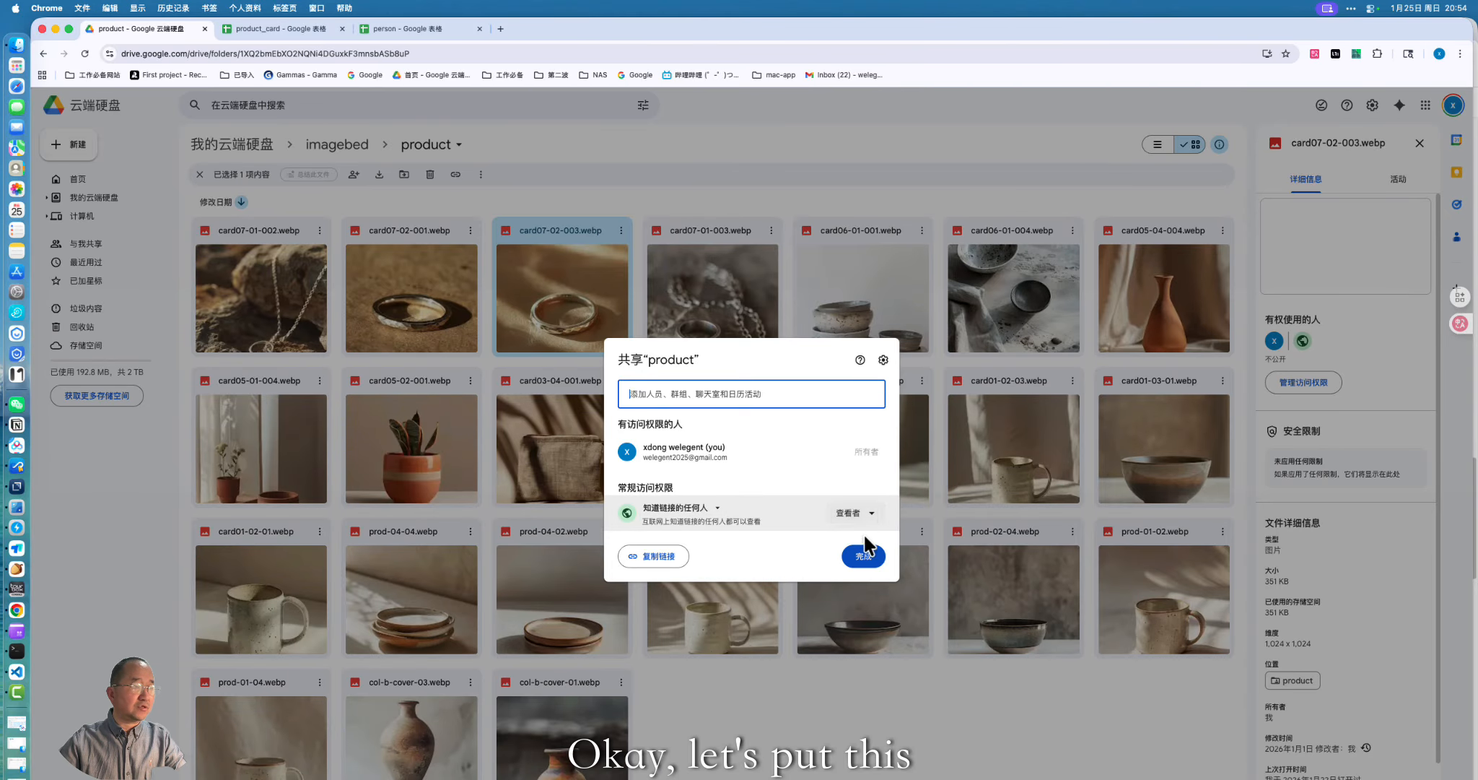
left_click(866, 560)
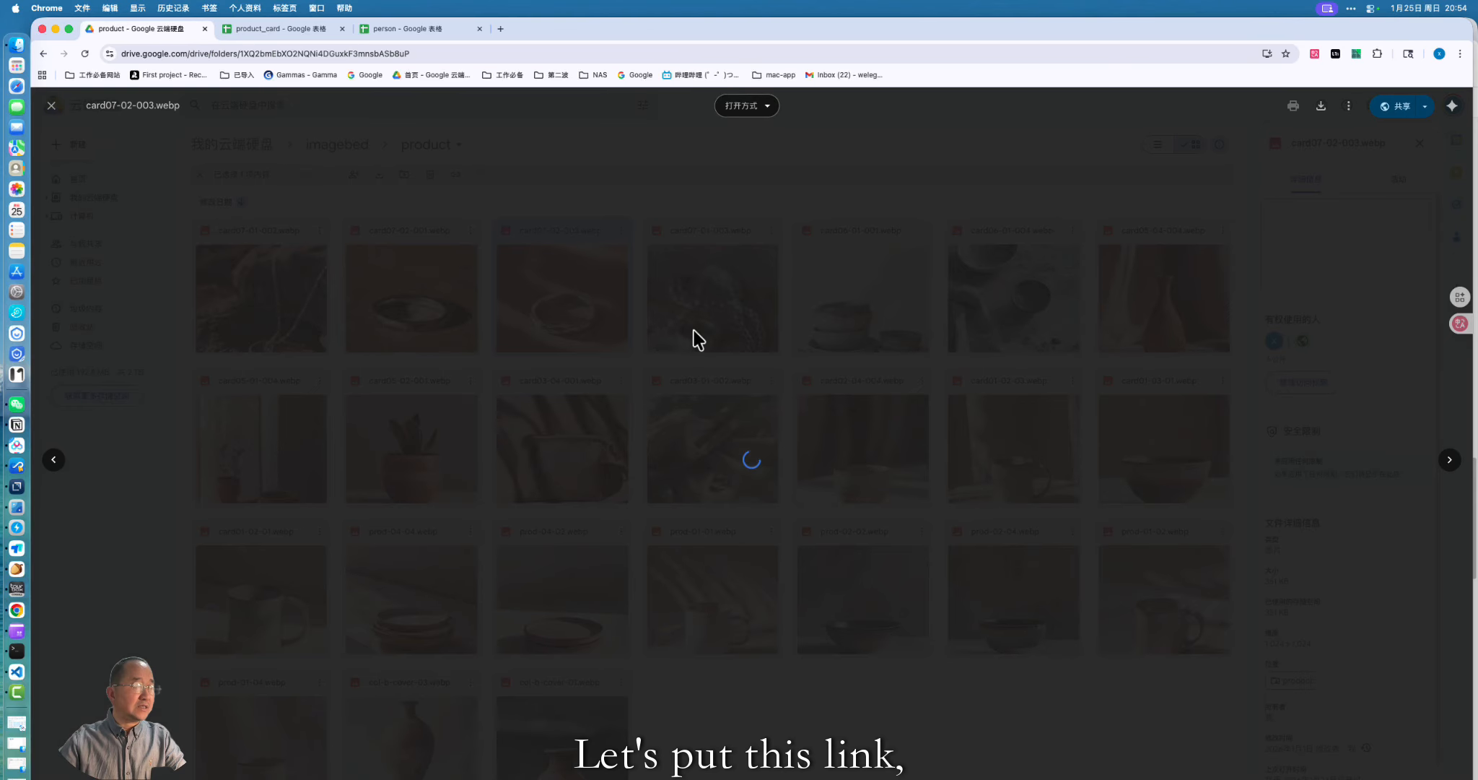
Leave the image preview and show the sharing options of card07-01-003.webp
left_click(764, 302)
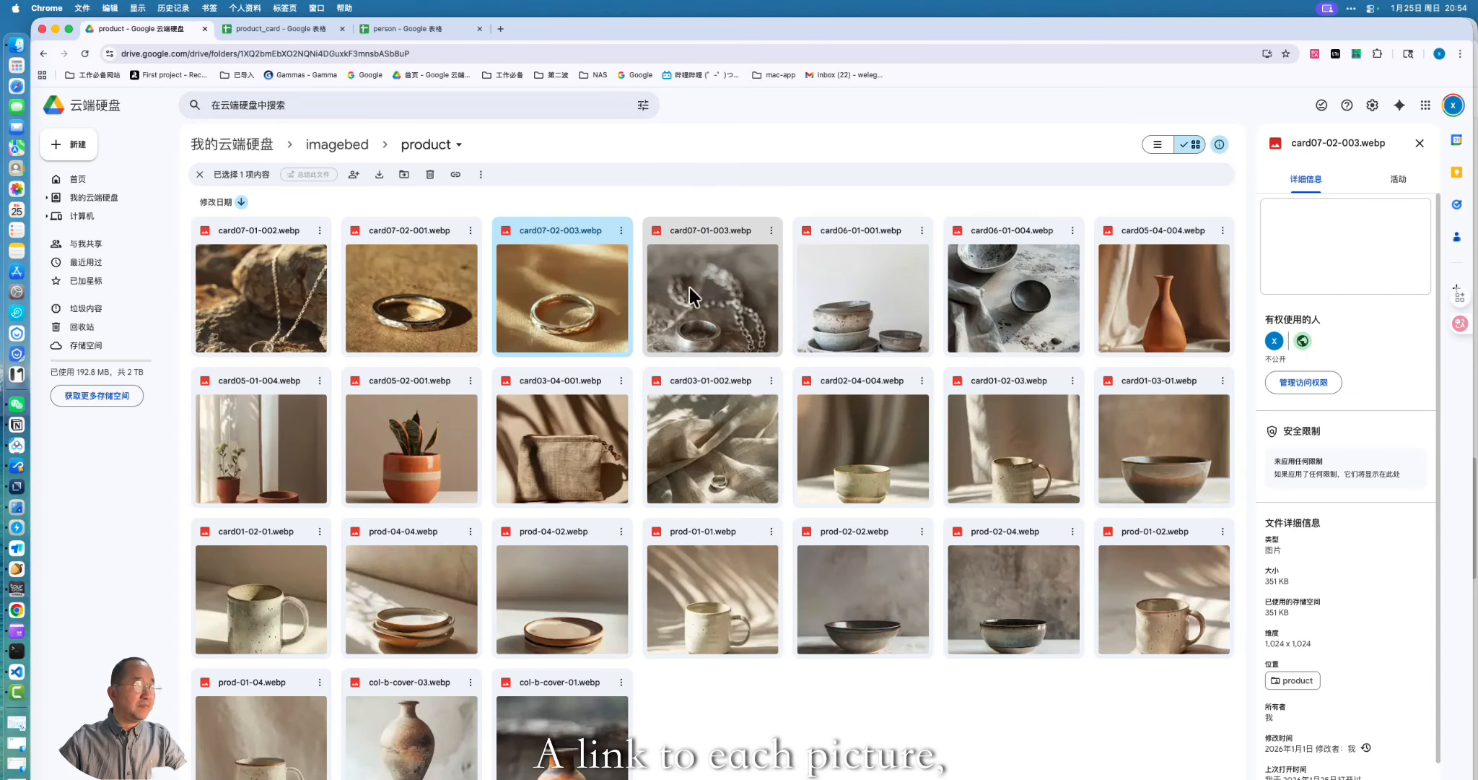
left_click(771, 230)
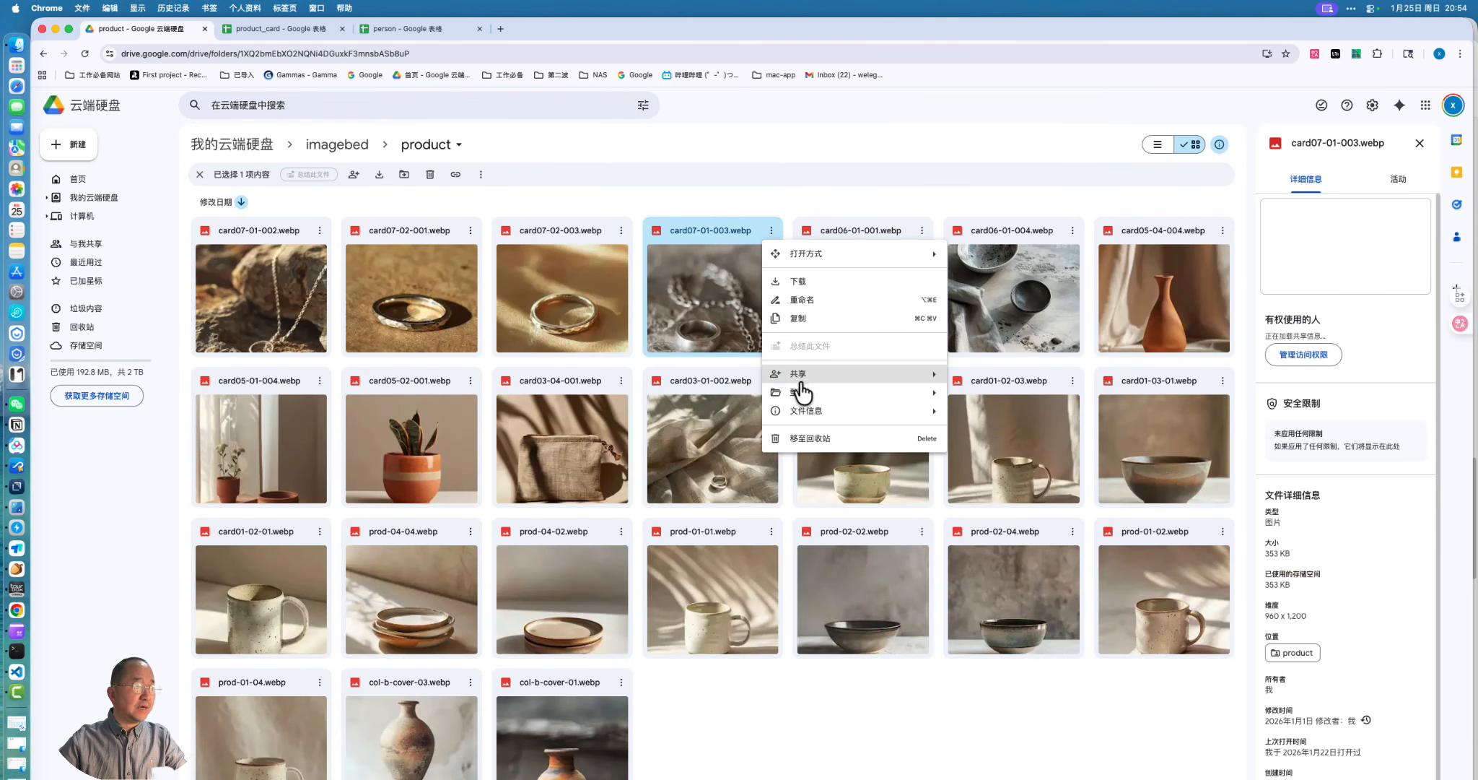
mouse_move(807, 395)
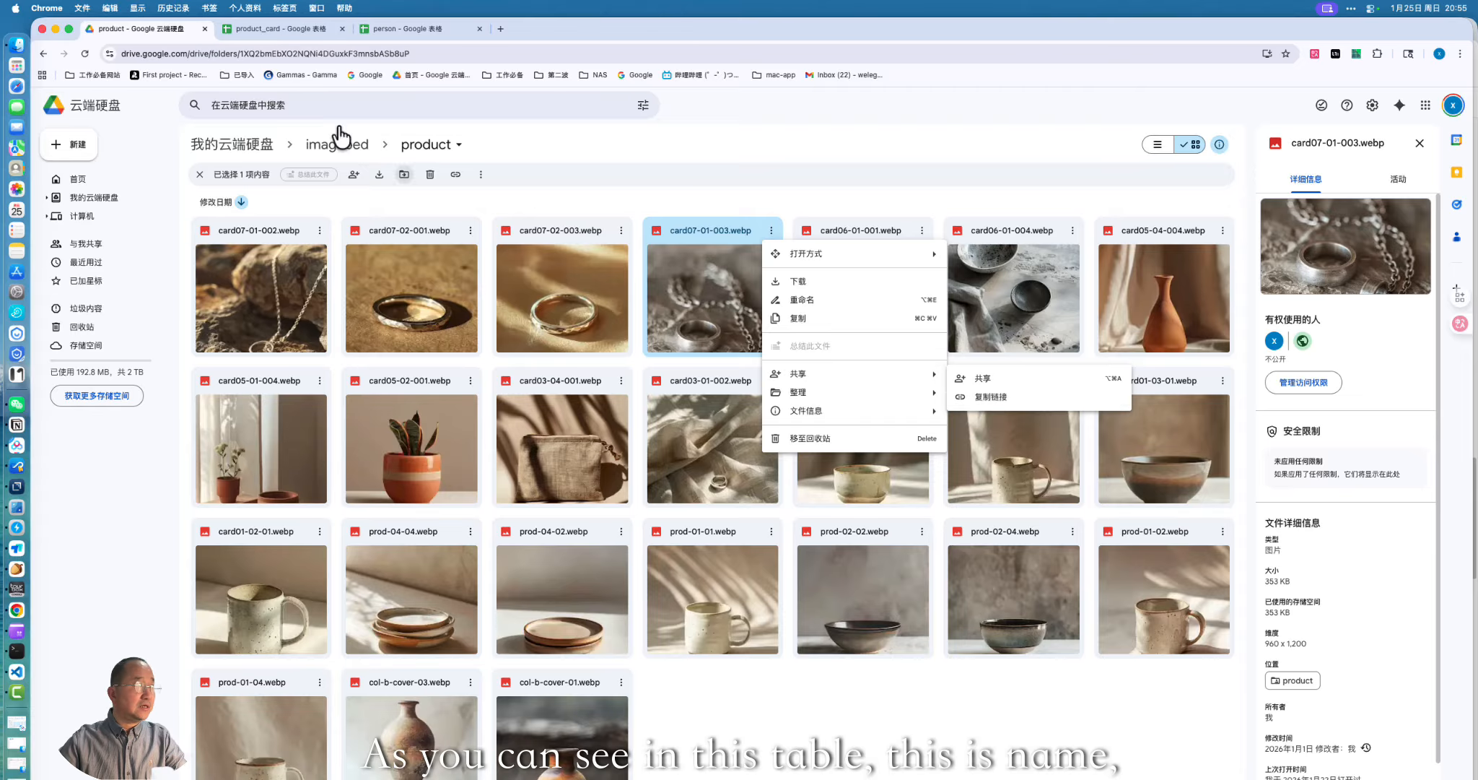
Preview the linked images in the product_card spreadsheet's Image URL column and show the link-sharing options of the person spreadsheet
left_click(269, 28)
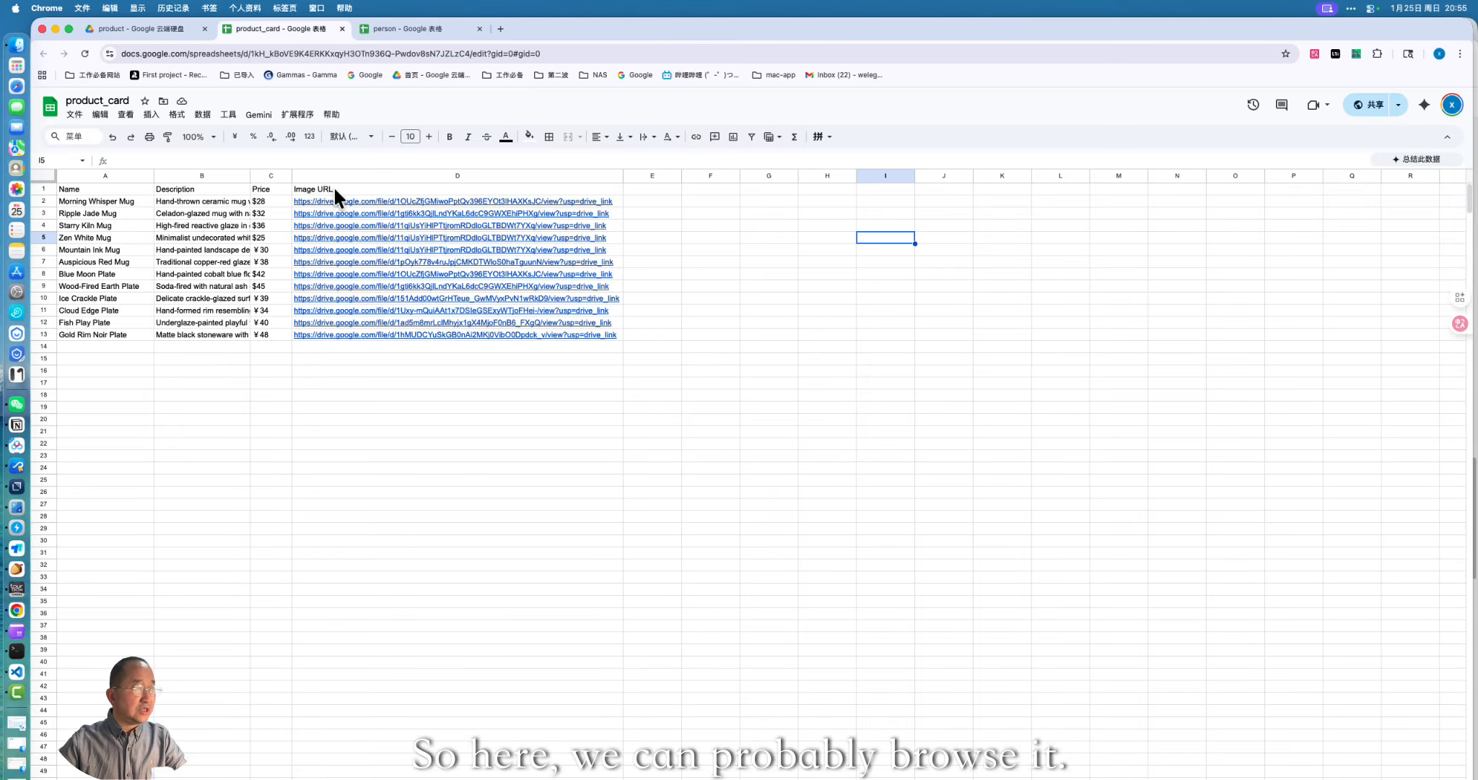
mouse_move(359, 203)
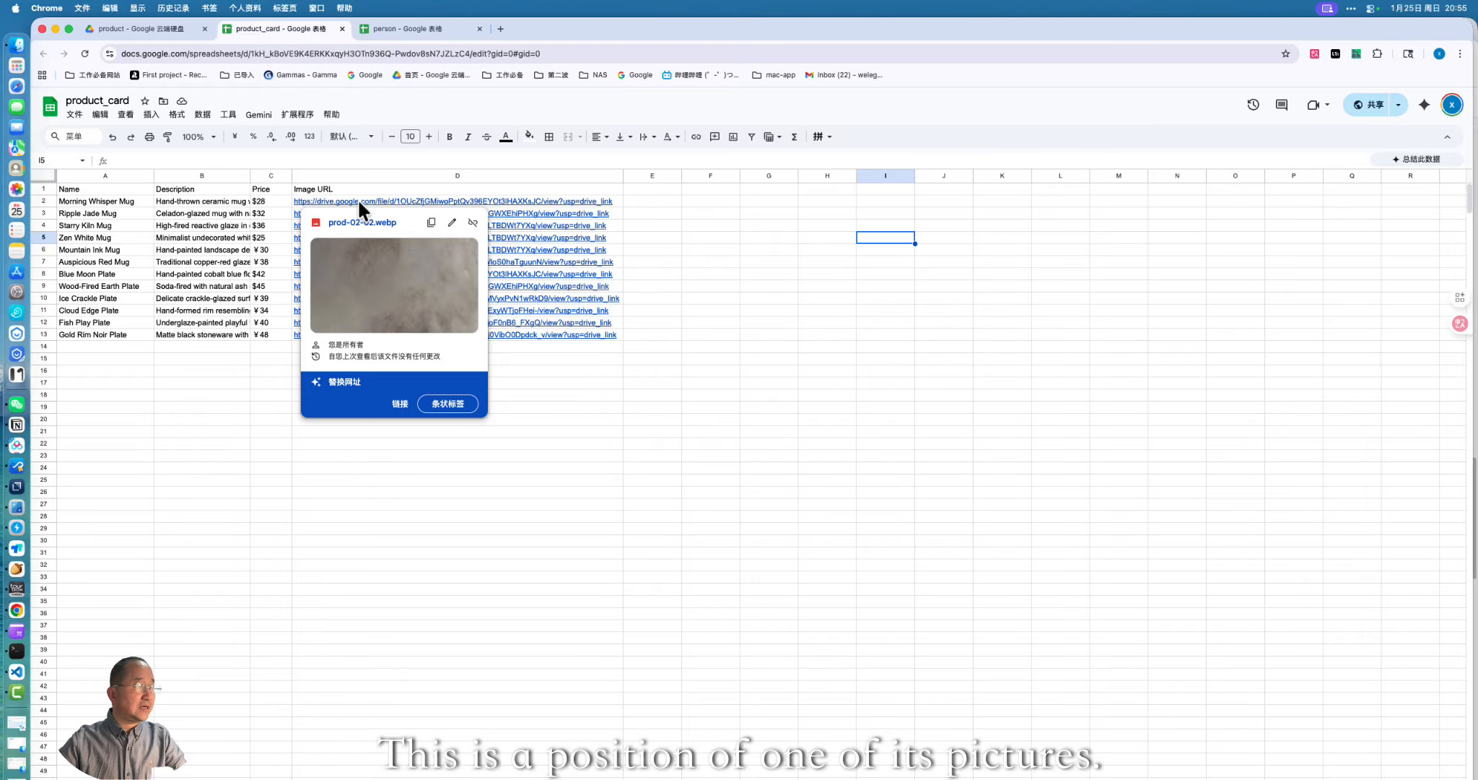
left_click(653, 212)
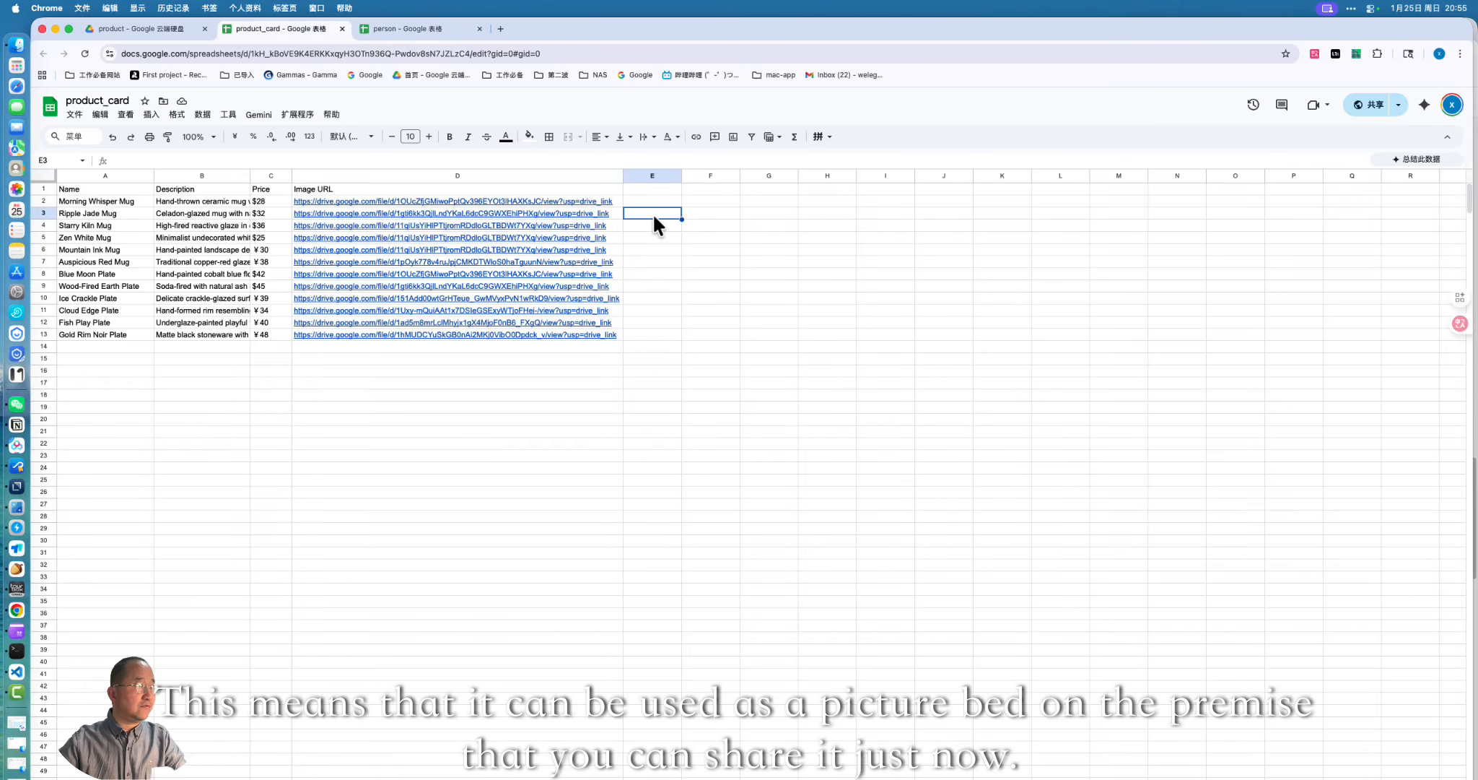
mouse_move(581, 211)
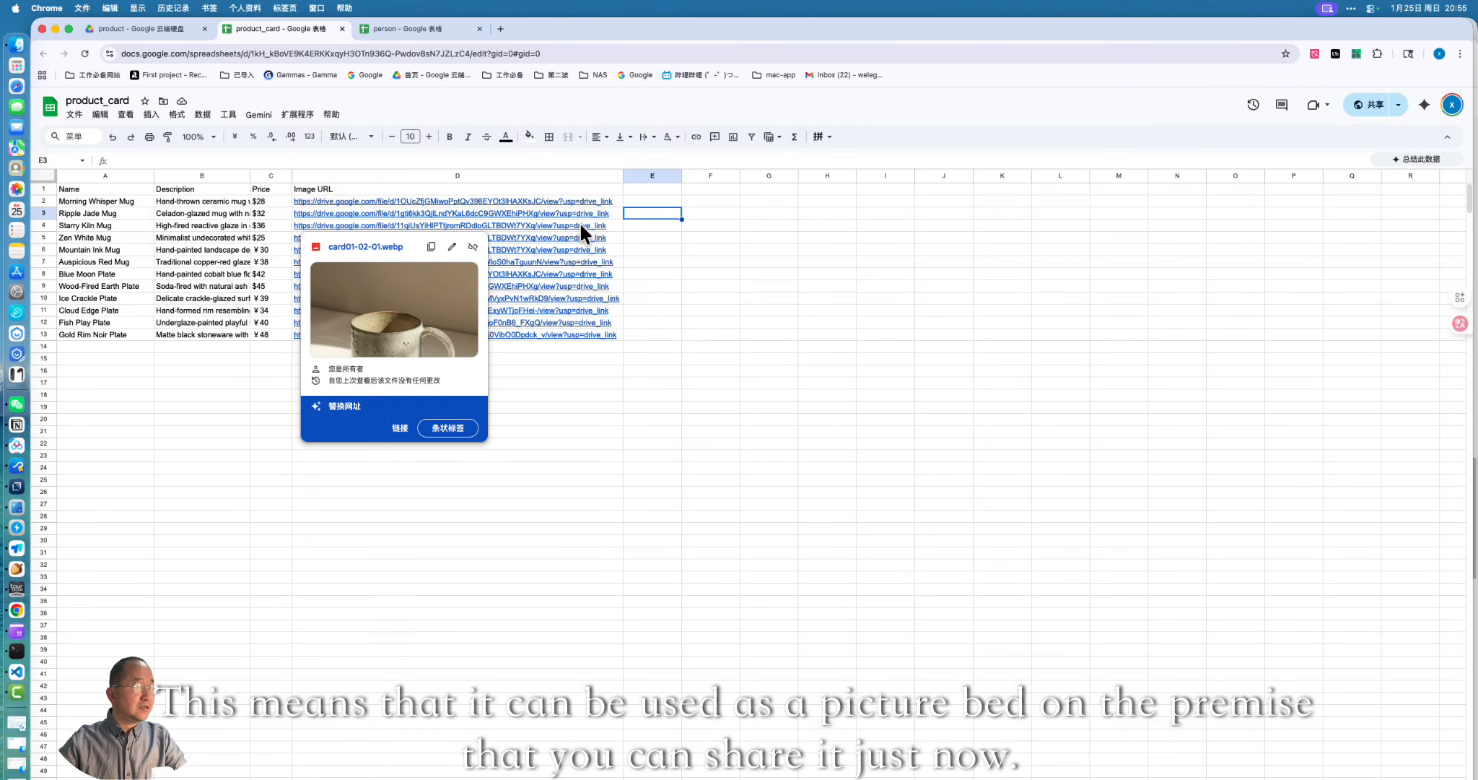
left_click(421, 28)
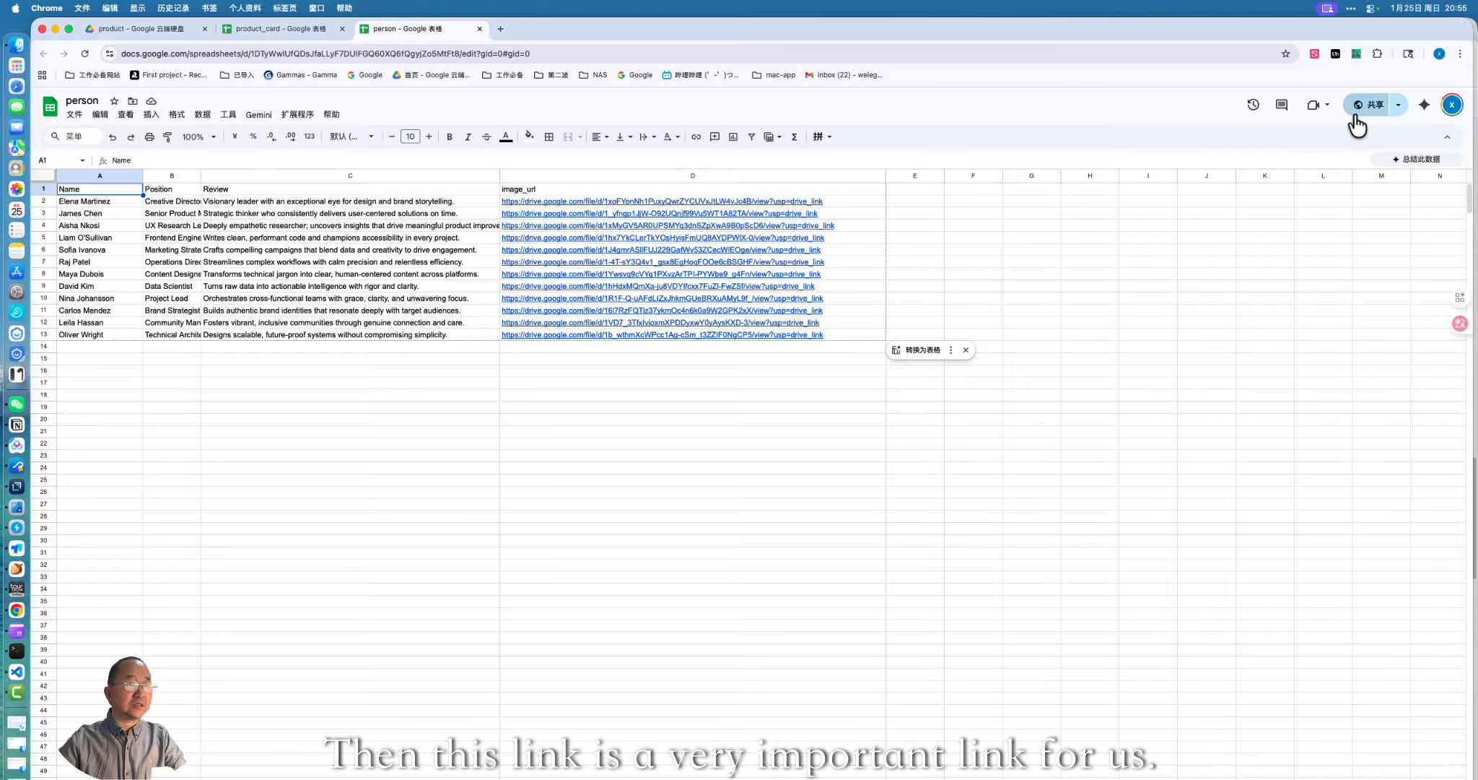
left_click(1399, 107)
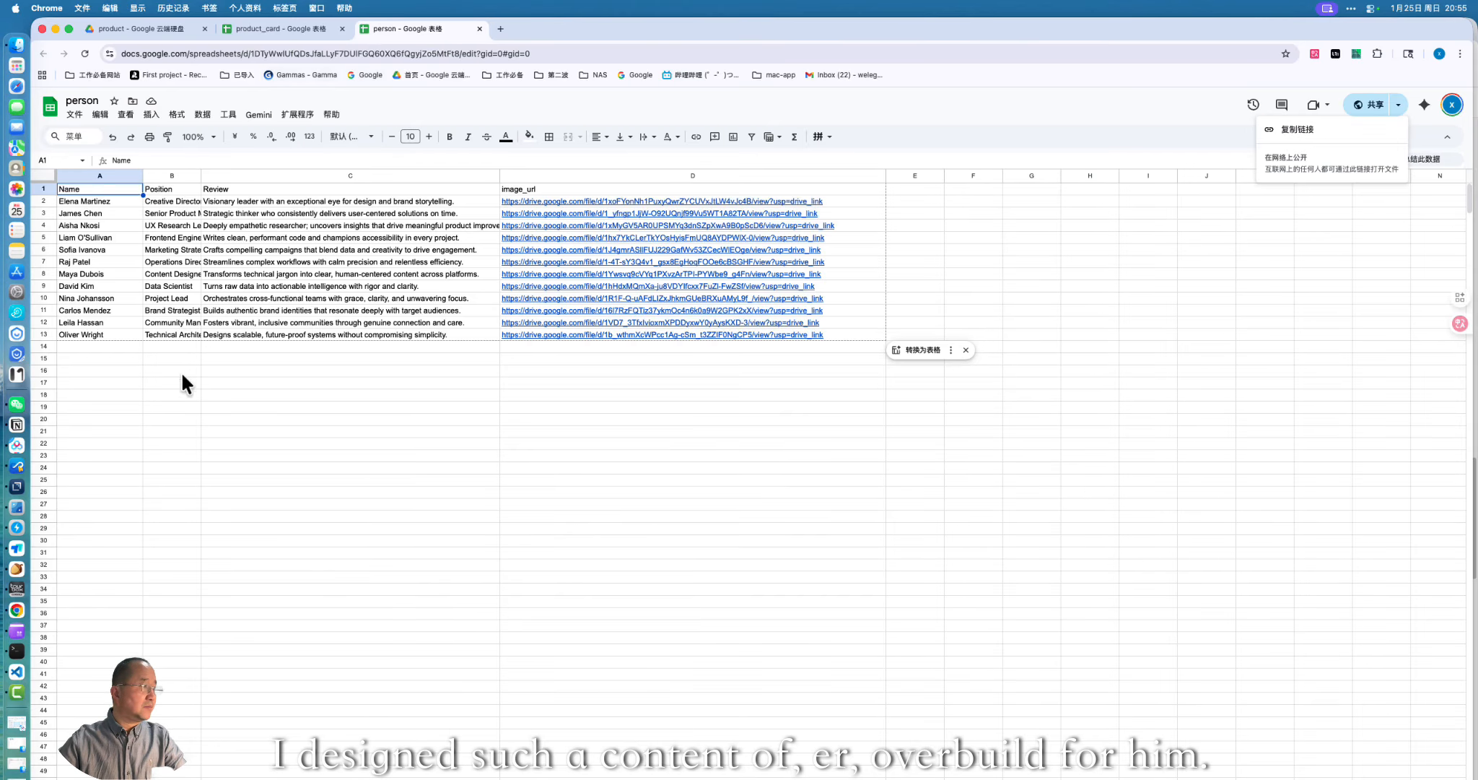
Switch to the Chrome window holding the Aura template and bring up the aura_canva GitHub repository
right_click(41, 606)
left_click(108, 604)
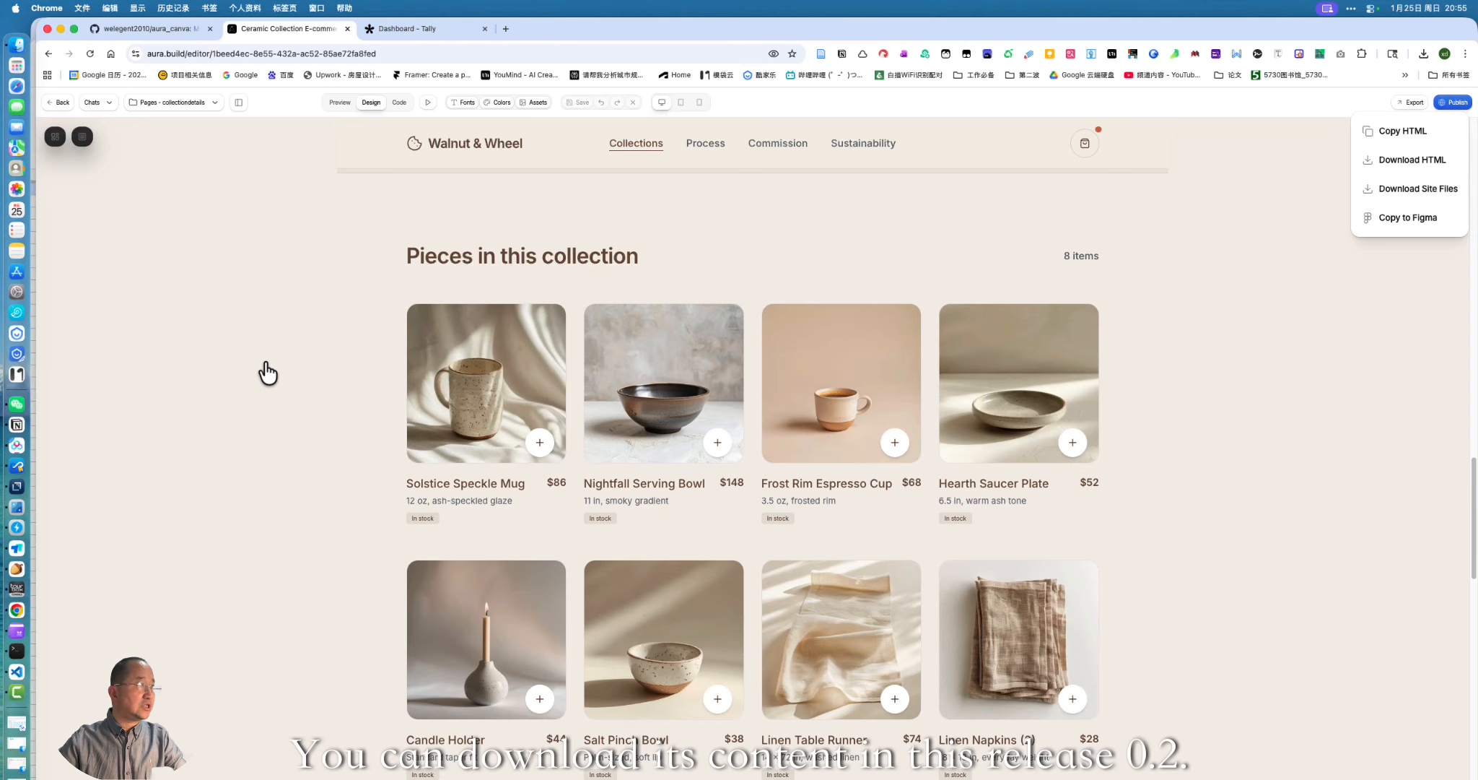
left_click(161, 32)
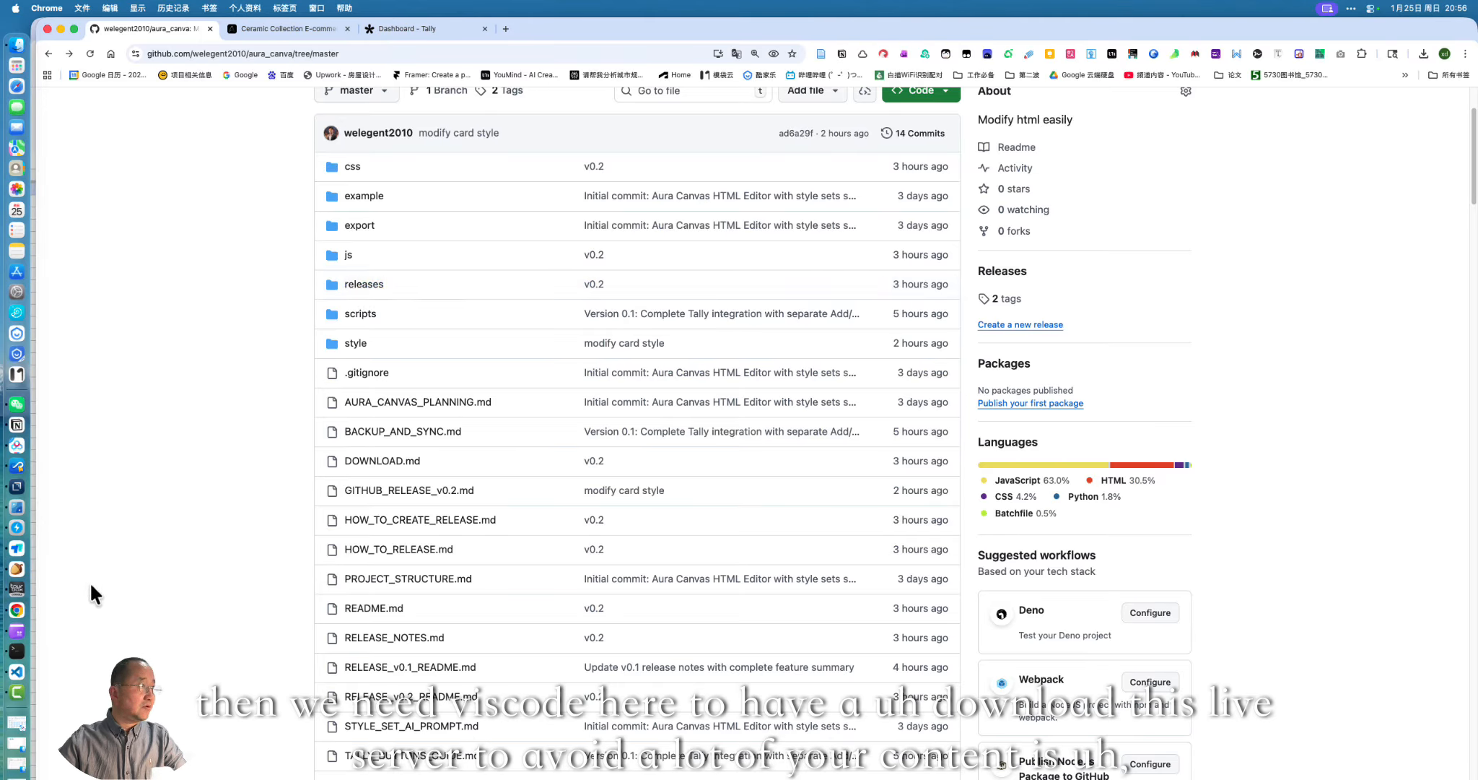
Switch to Visual Studio Code, look up the Live Server extension and return to the project files
left_click(21, 674)
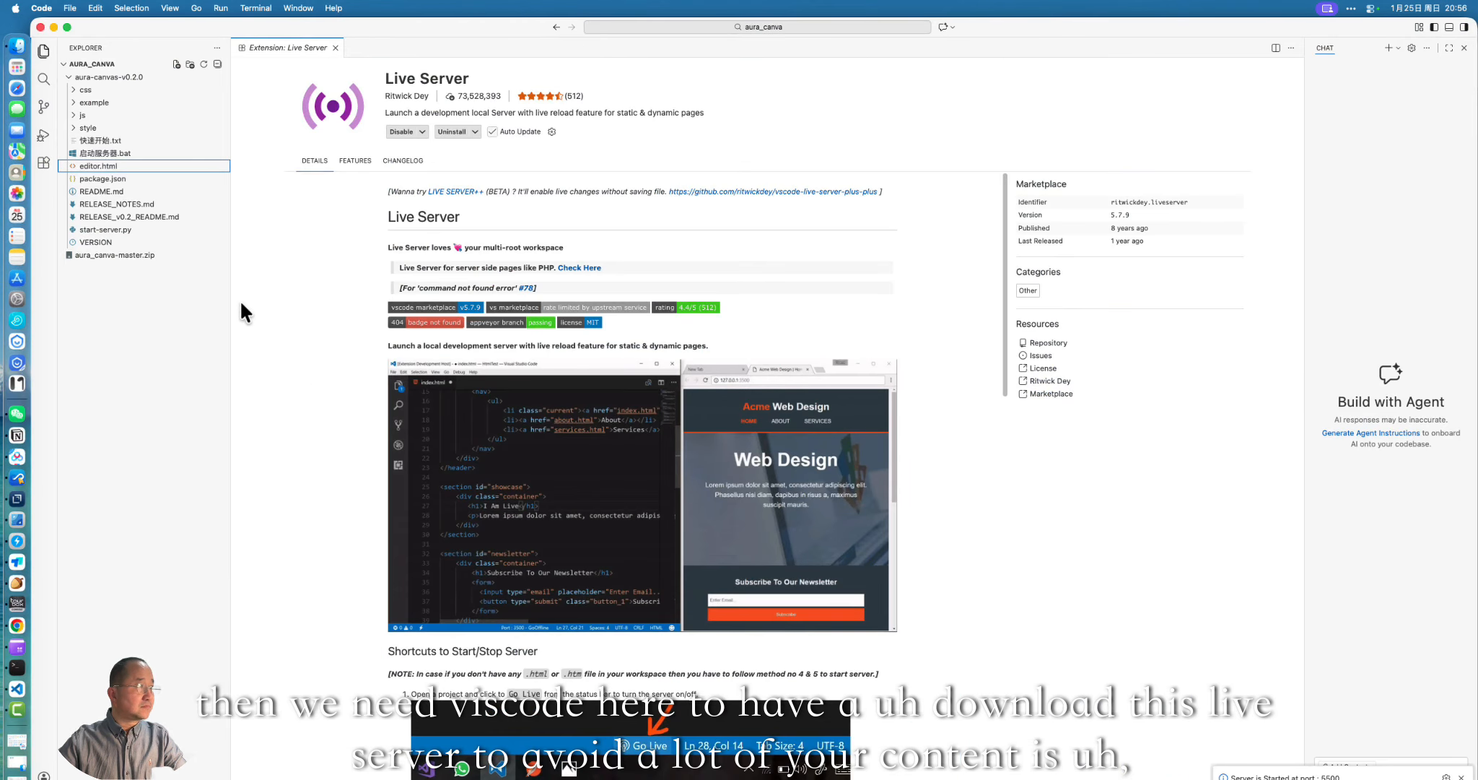
left_click(44, 167)
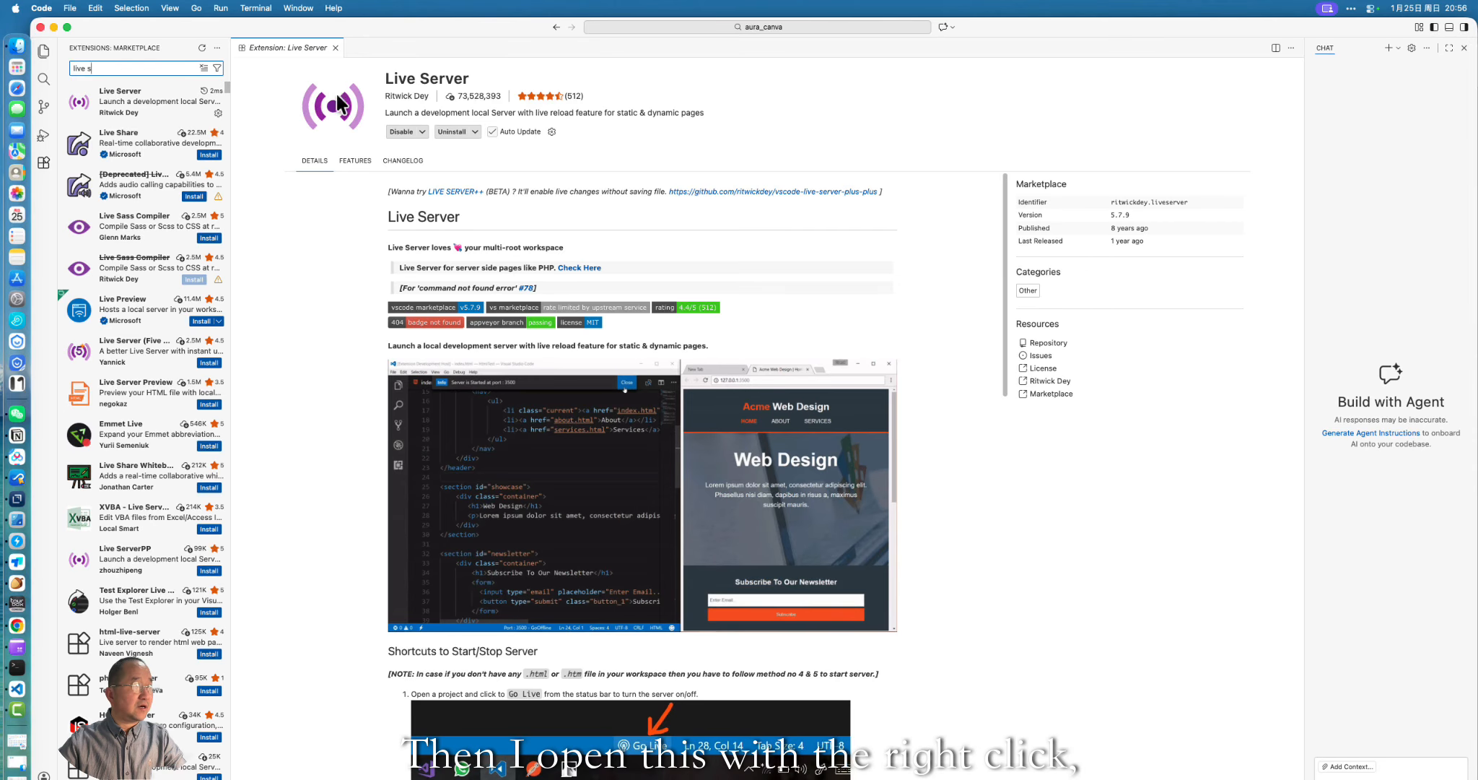
left_click(46, 53)
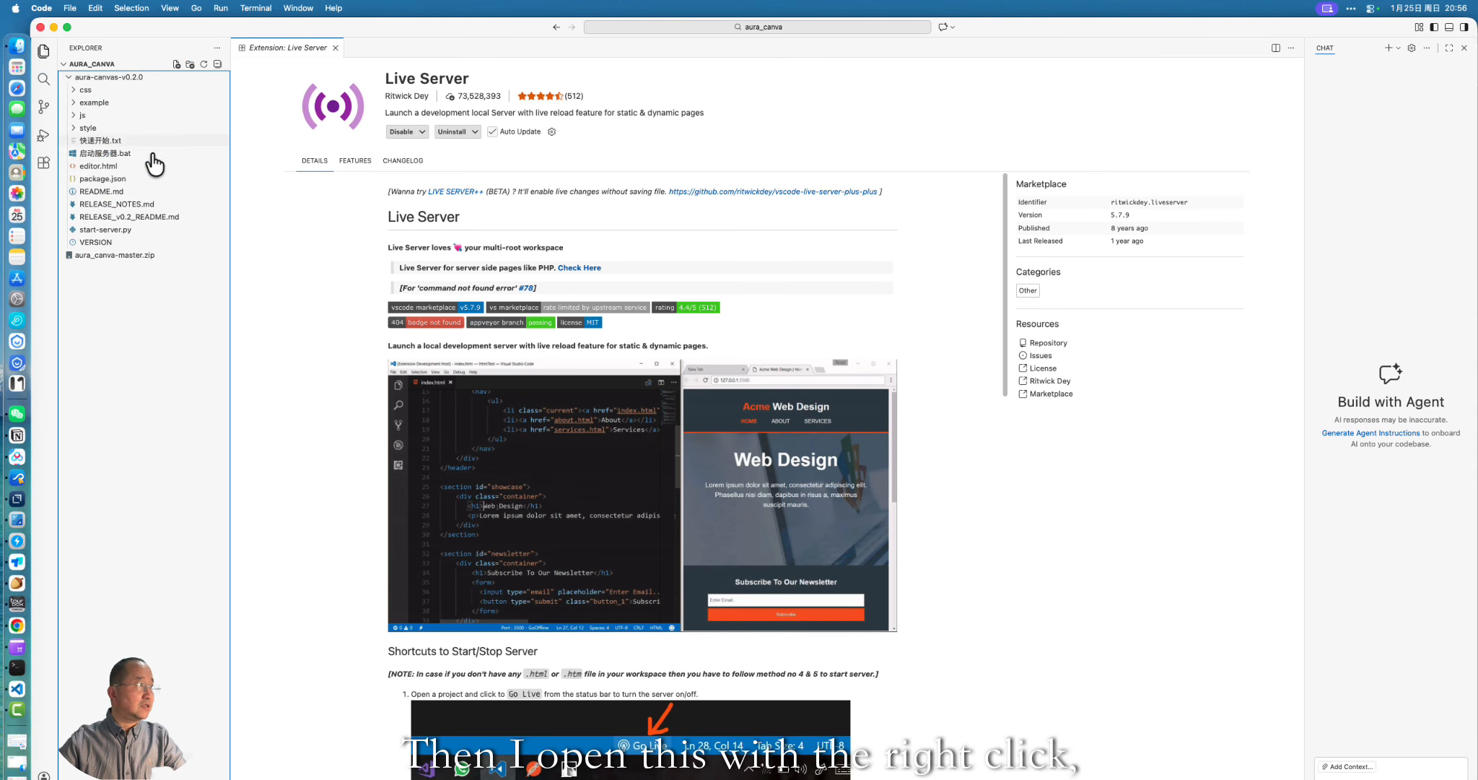
Open editor.html from the aura-canvas-v0.2.0 folder in the browser with Live Server
right_click(103, 166)
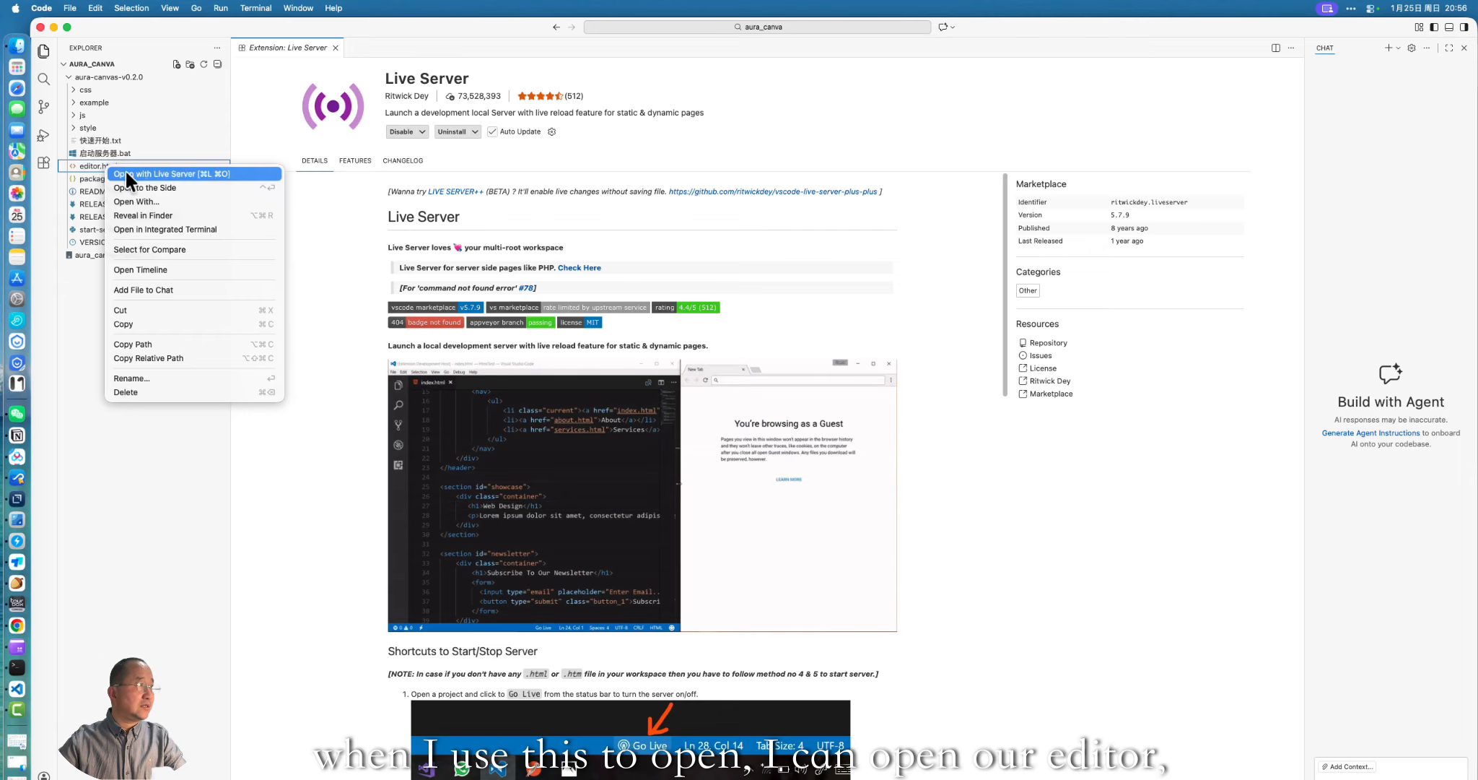
left_click(193, 173)
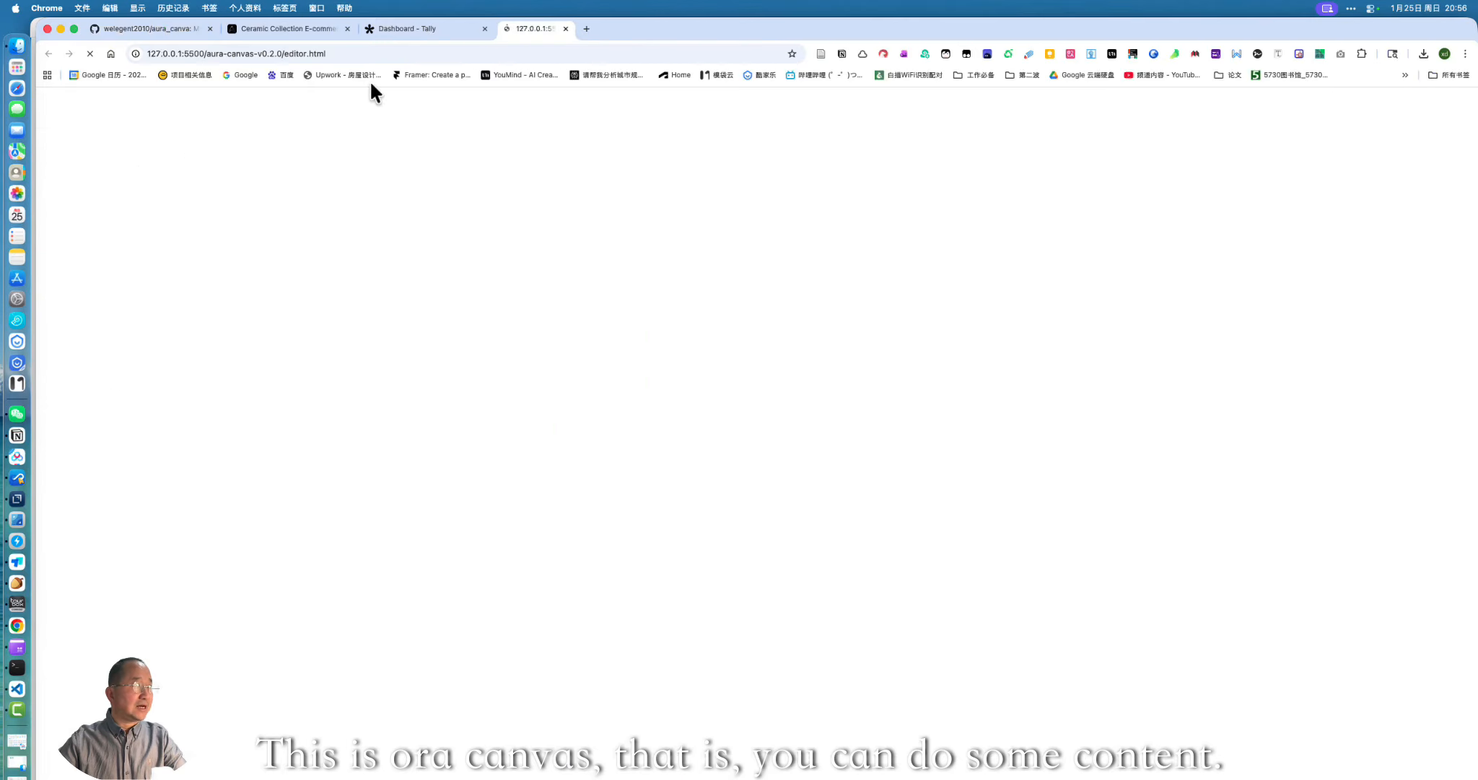
left_click(573, 113)
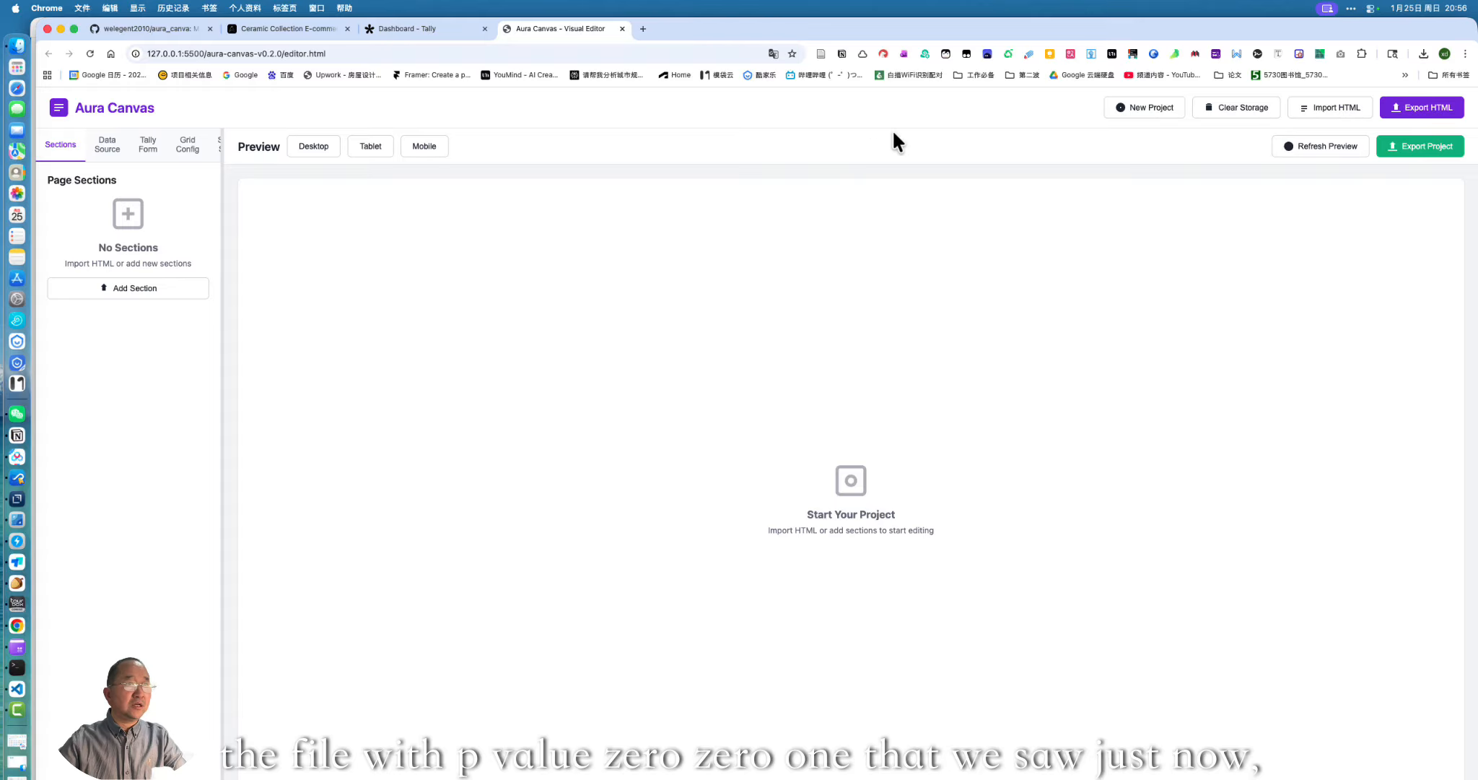
Import page001.html from the example folder into the editor and delete its Block section again
left_click(1338, 108)
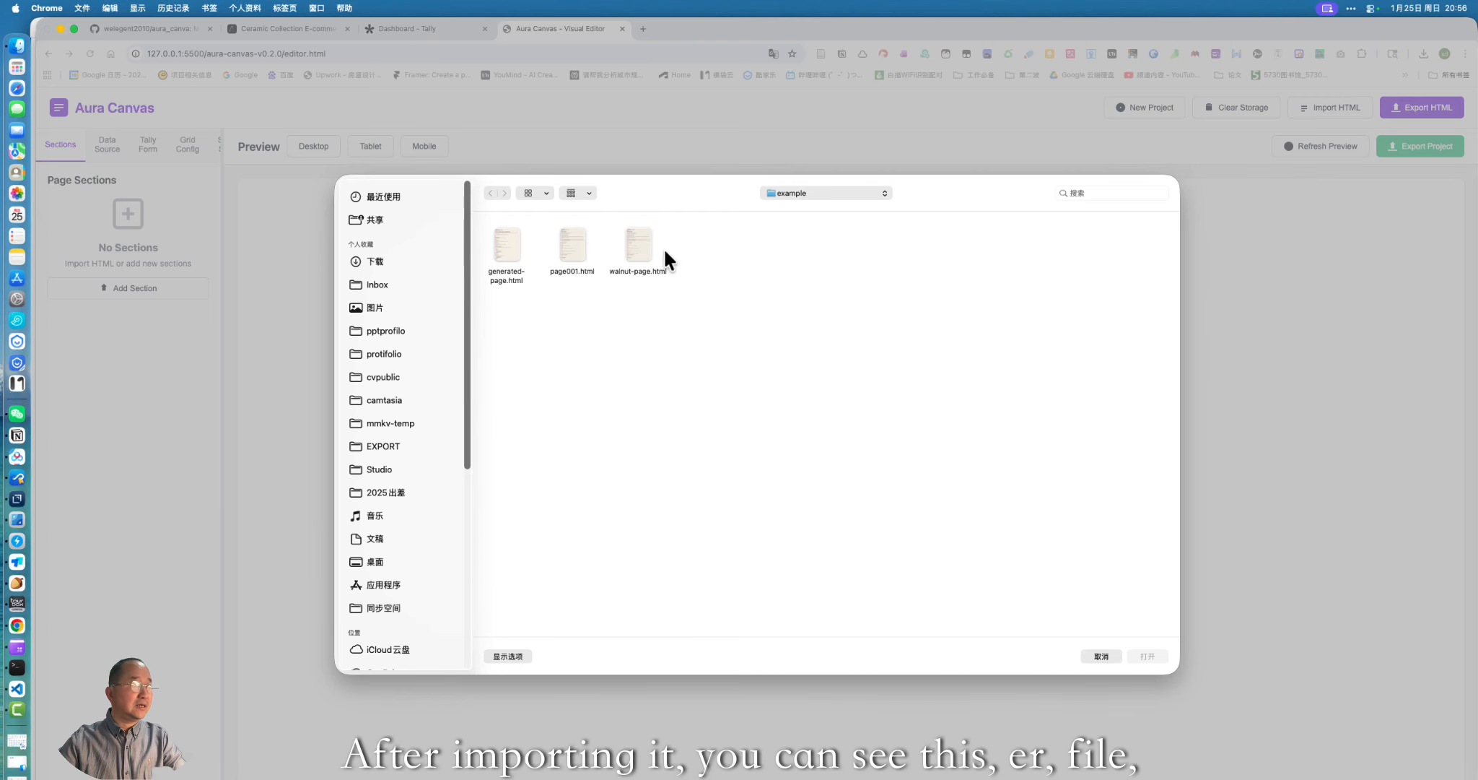
left_click(572, 244)
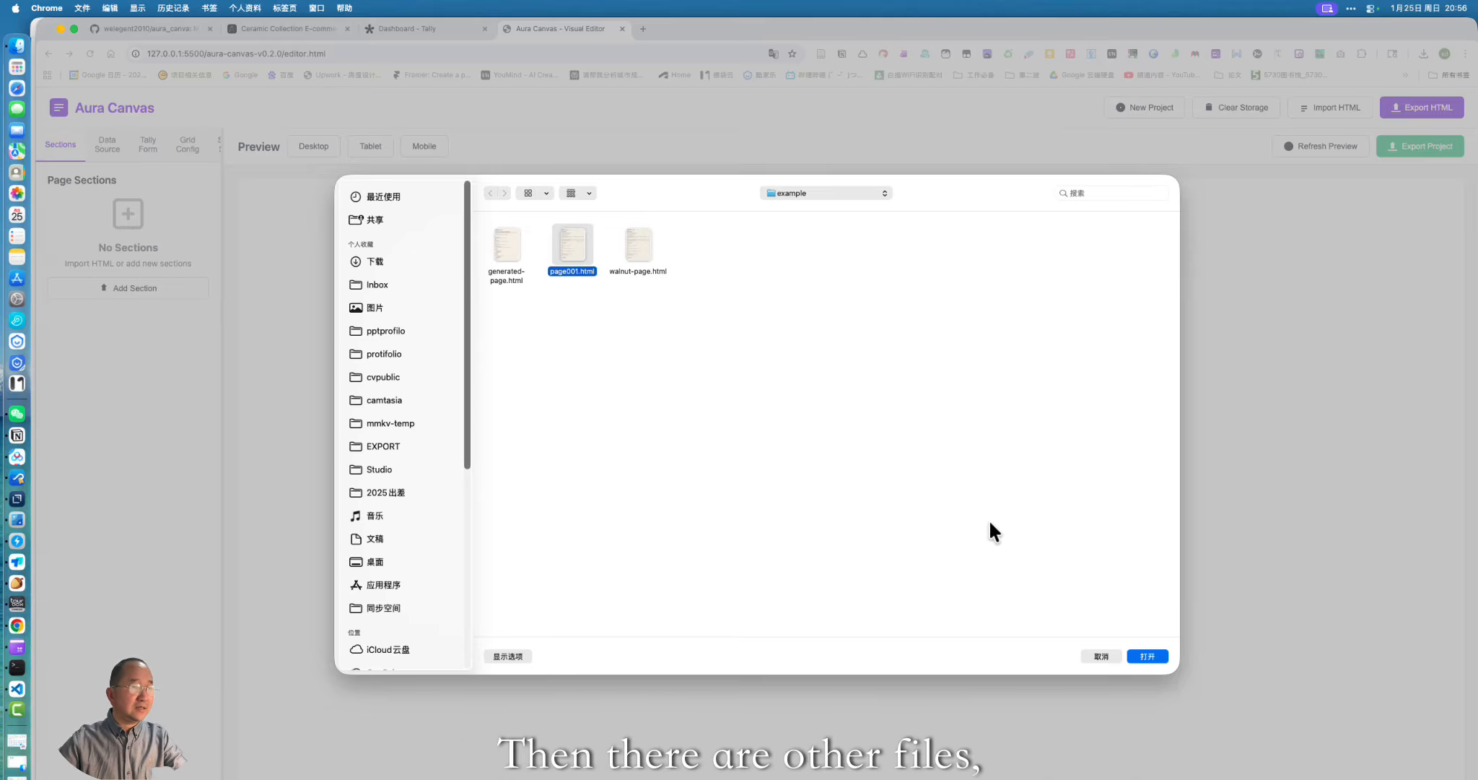
left_click(1146, 656)
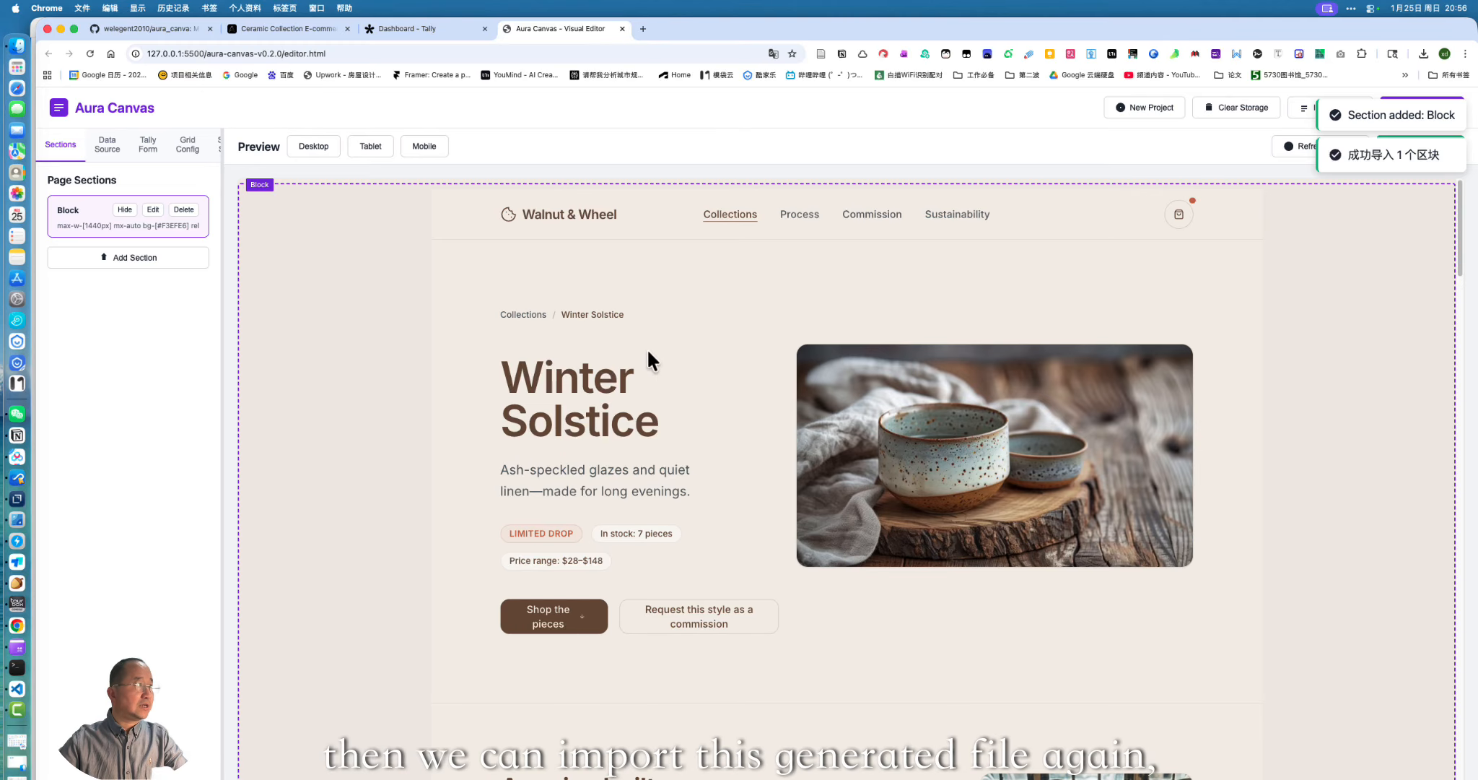
left_click(185, 210)
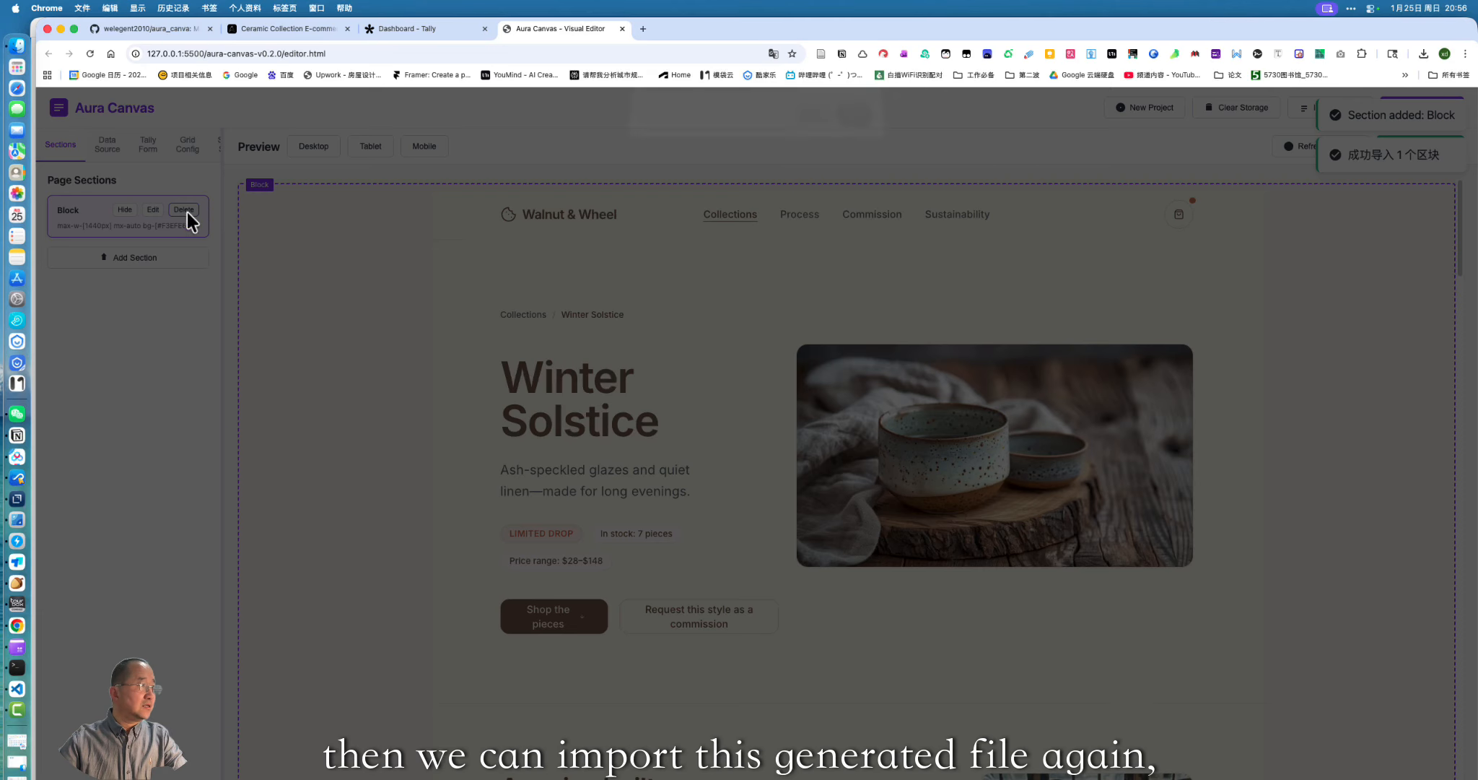
left_click(857, 126)
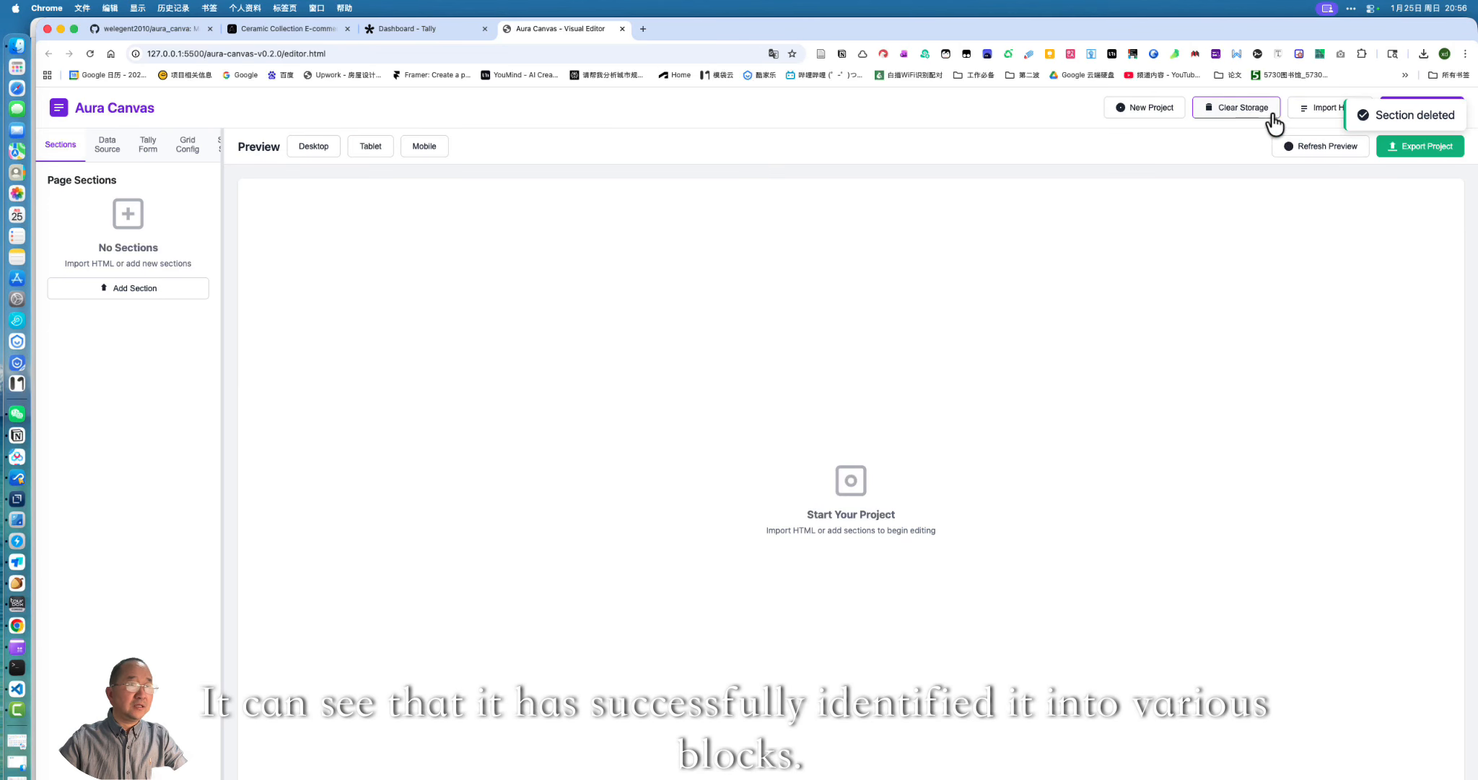
Import generated-page.html from the example folder into the editor
left_click(1318, 109)
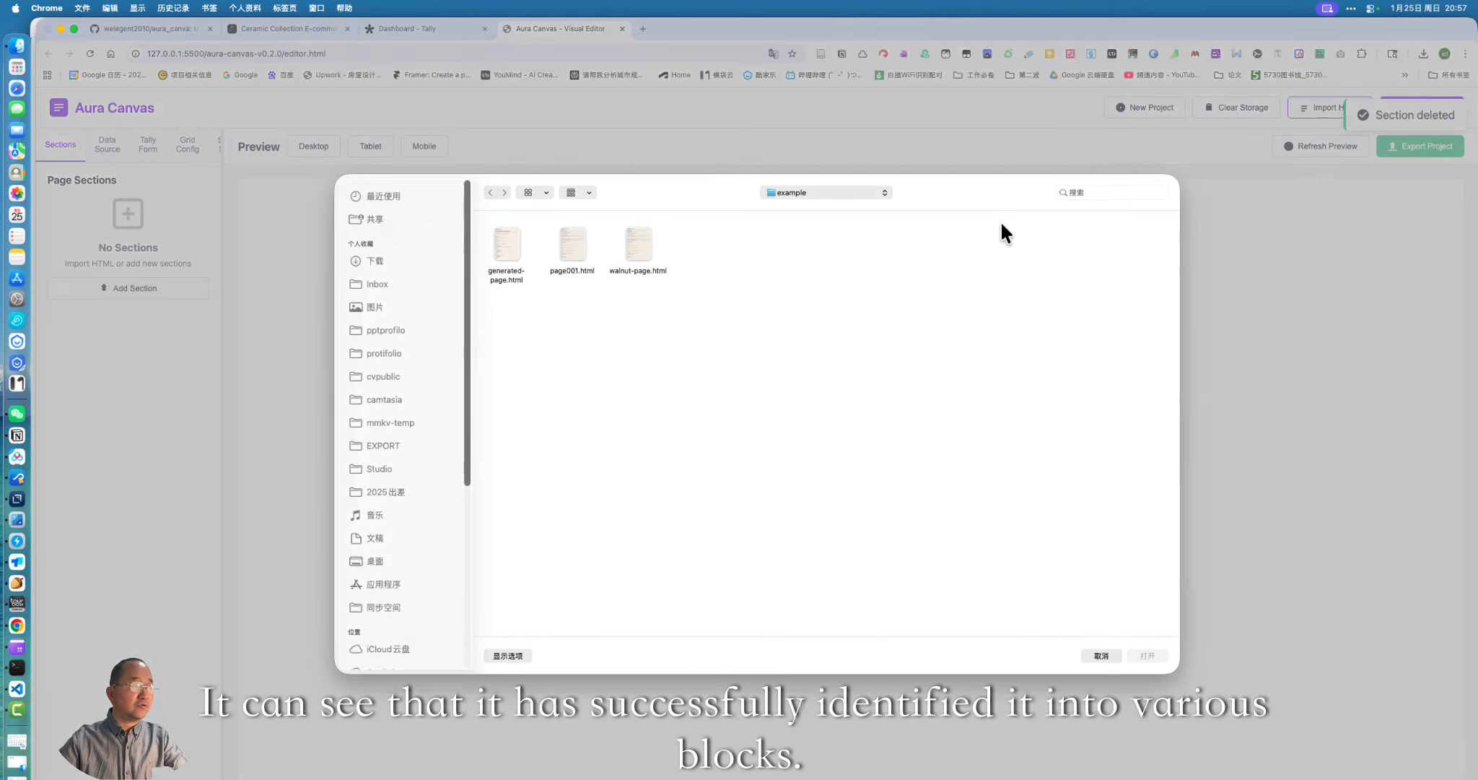
left_click(499, 243)
left_click(1153, 656)
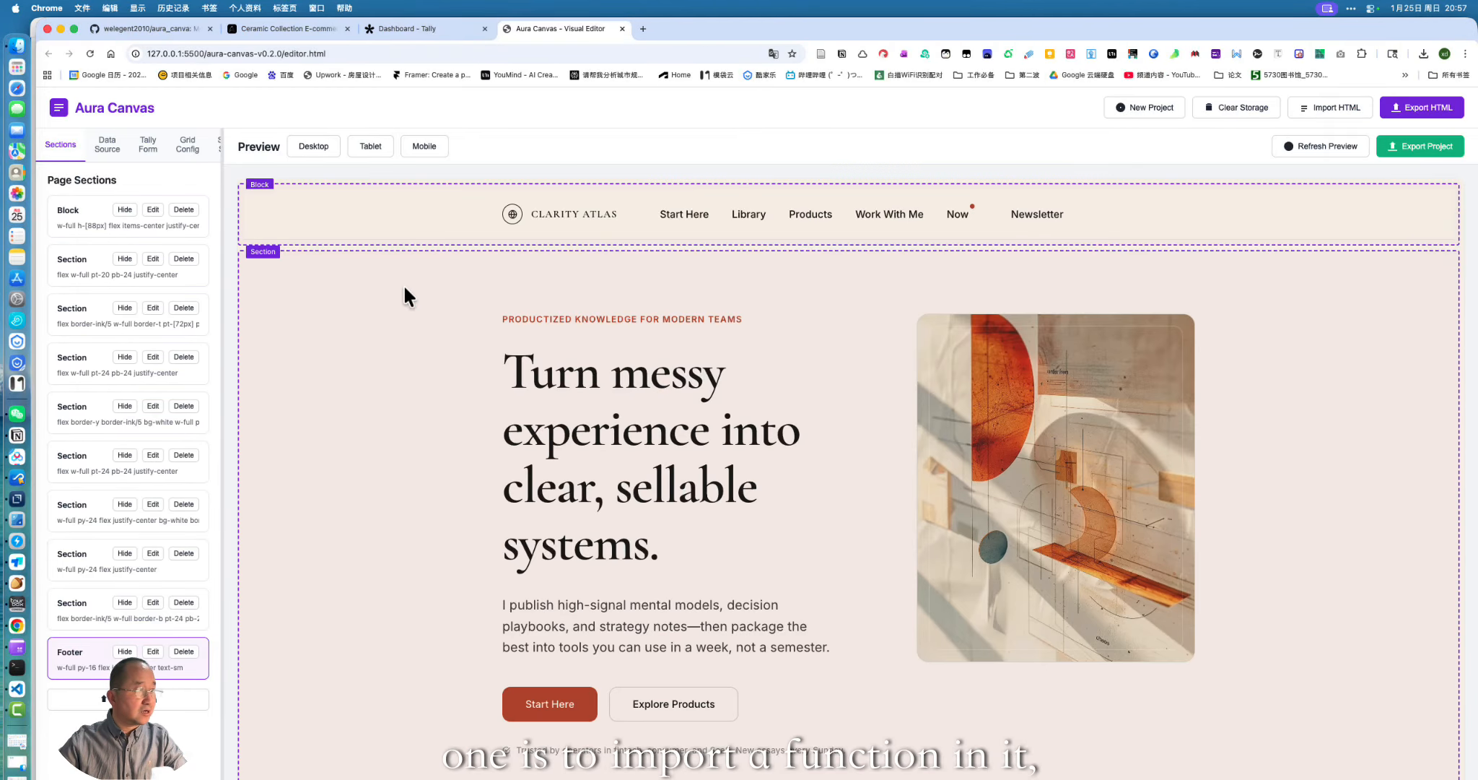
Examine the imported page's sections from the hero through the client testimonials and go back to the product cards section
scroll(252, 292, "down", 1)
scroll(252, 287, "down", 3)
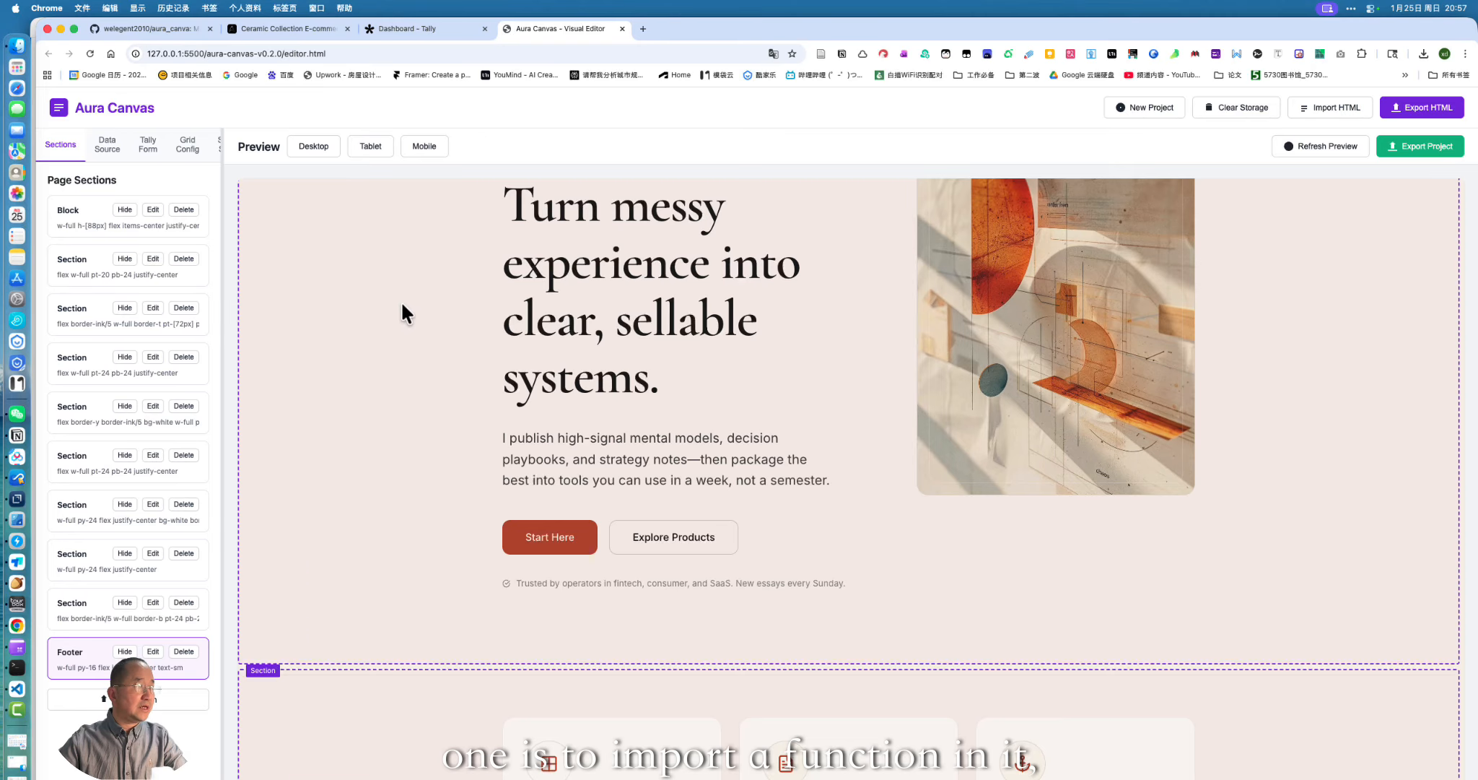
scroll(402, 301, "down", 6)
scroll(402, 302, "down", 10)
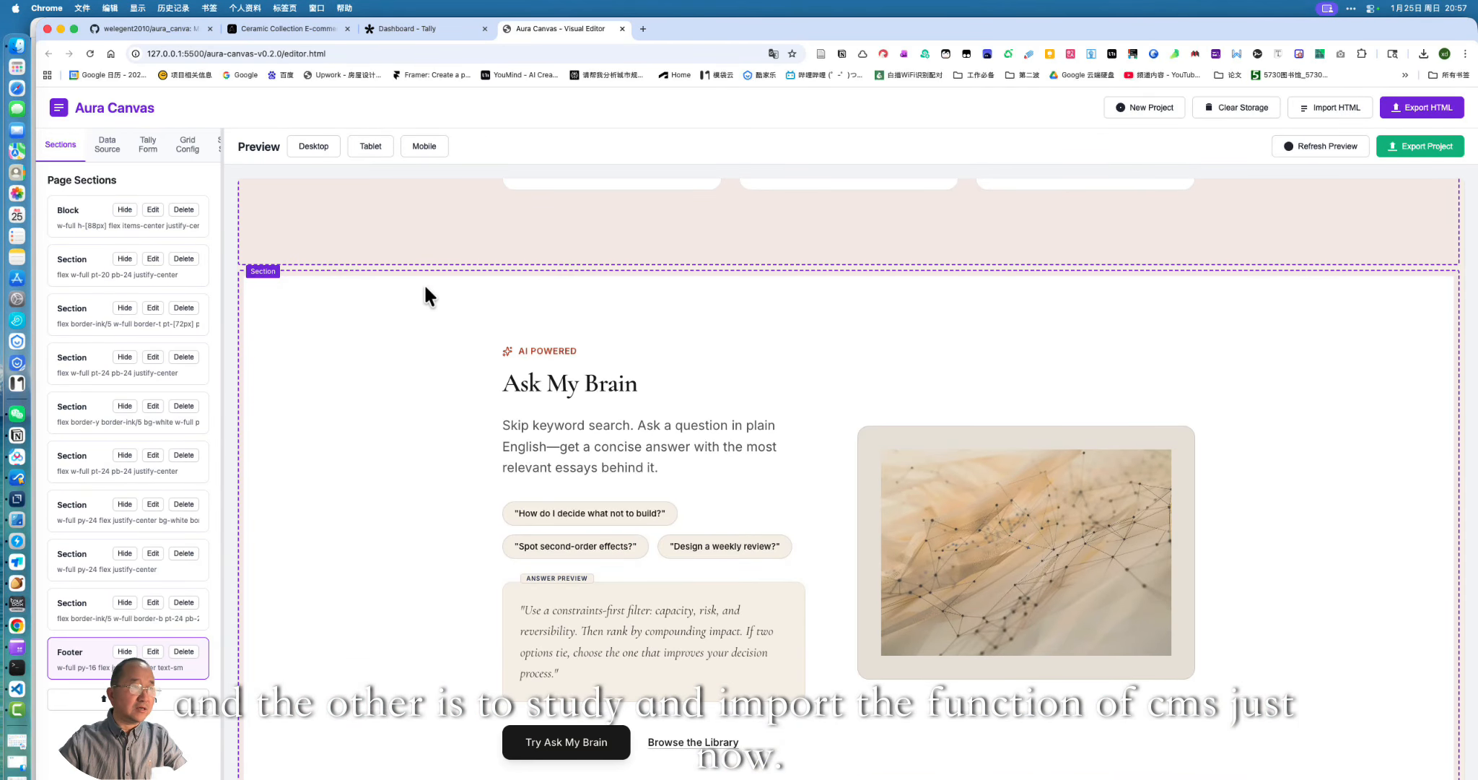
scroll(424, 283, "down", 8)
scroll(427, 290, "down", 8)
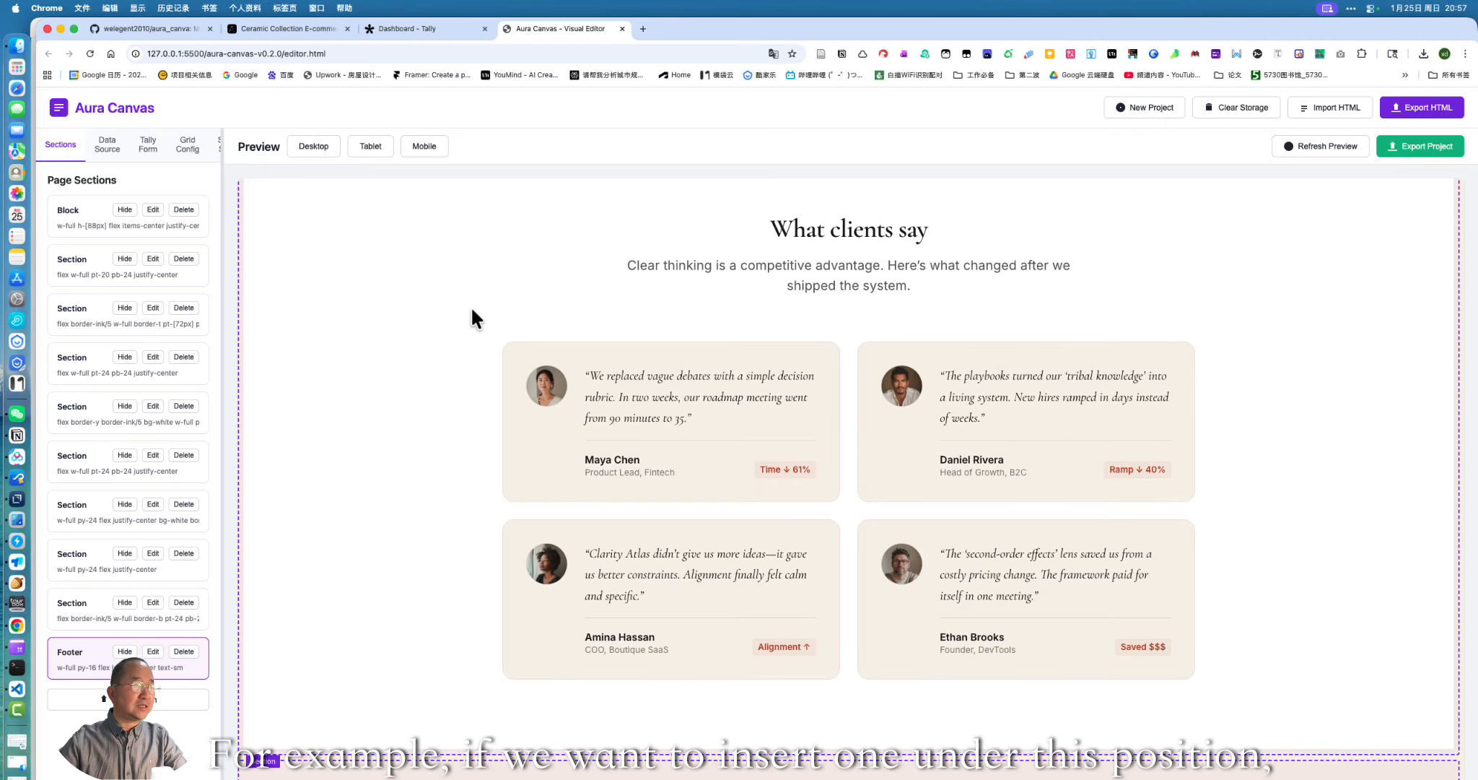
scroll(472, 311, "down", 8)
scroll(473, 307, "up", 15)
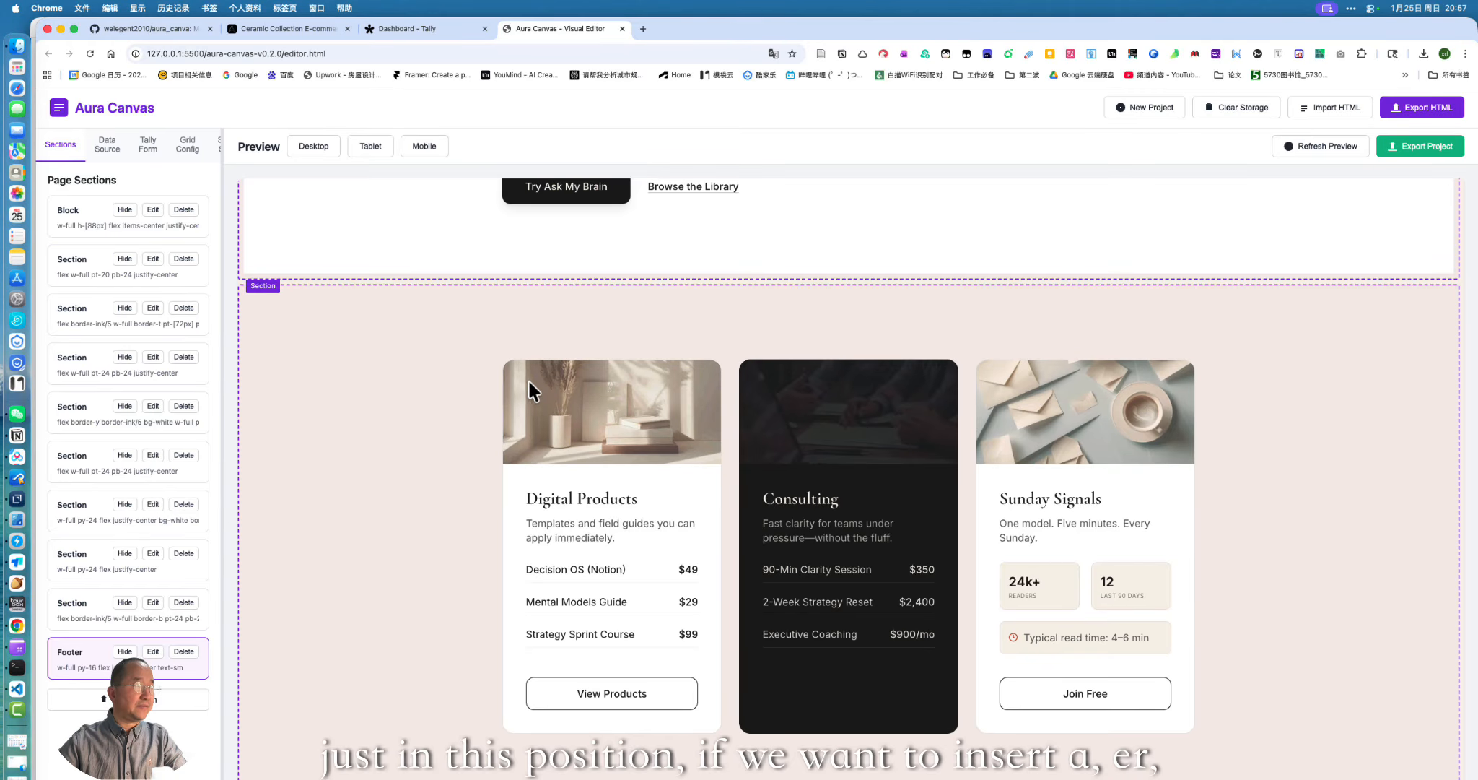
scroll(532, 396, "down", 2)
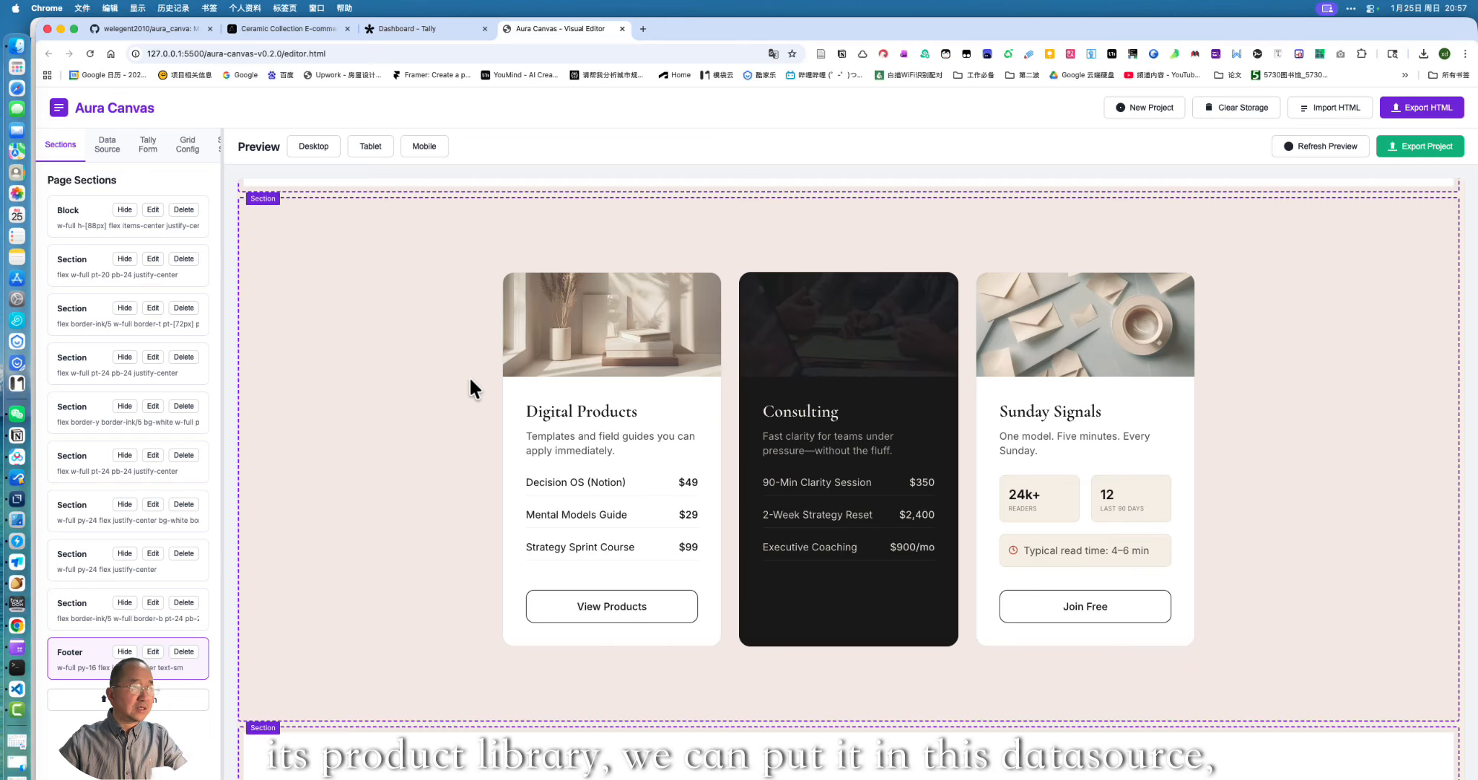
Go to the data source's Google Sheets URL setting, switch to the product_card spreadsheet in the other Chrome window and copy its share link
left_click(108, 147)
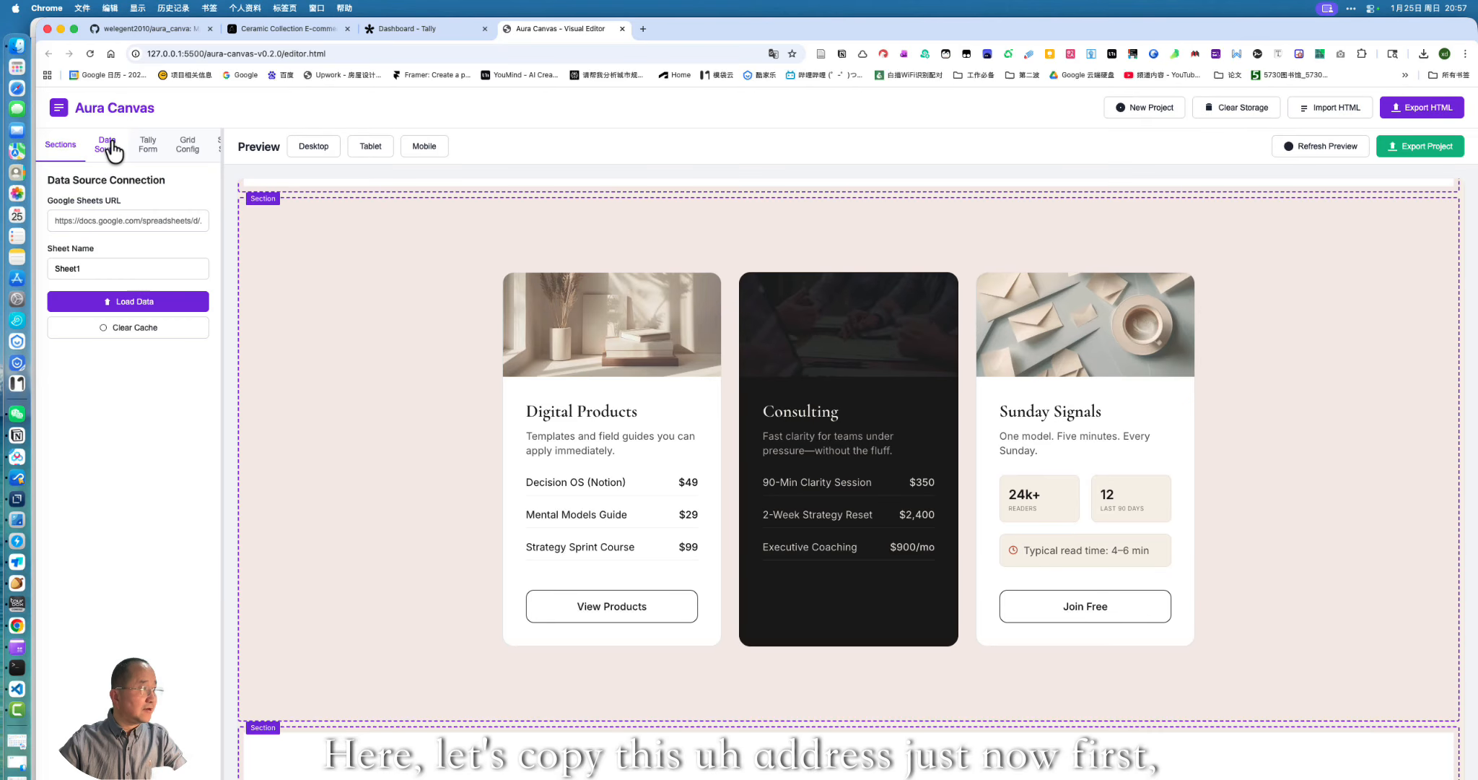
left_click(115, 225)
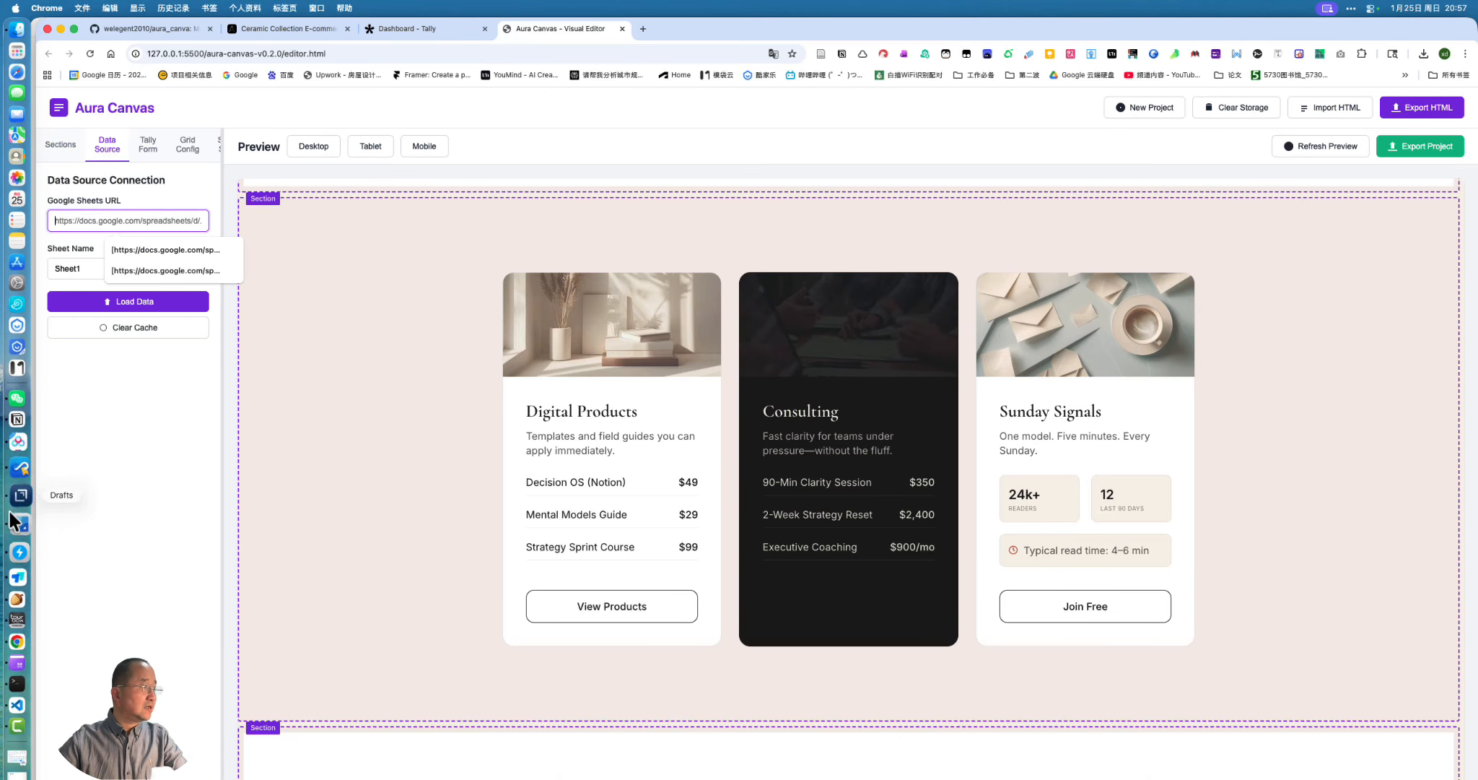
right_click(20, 635)
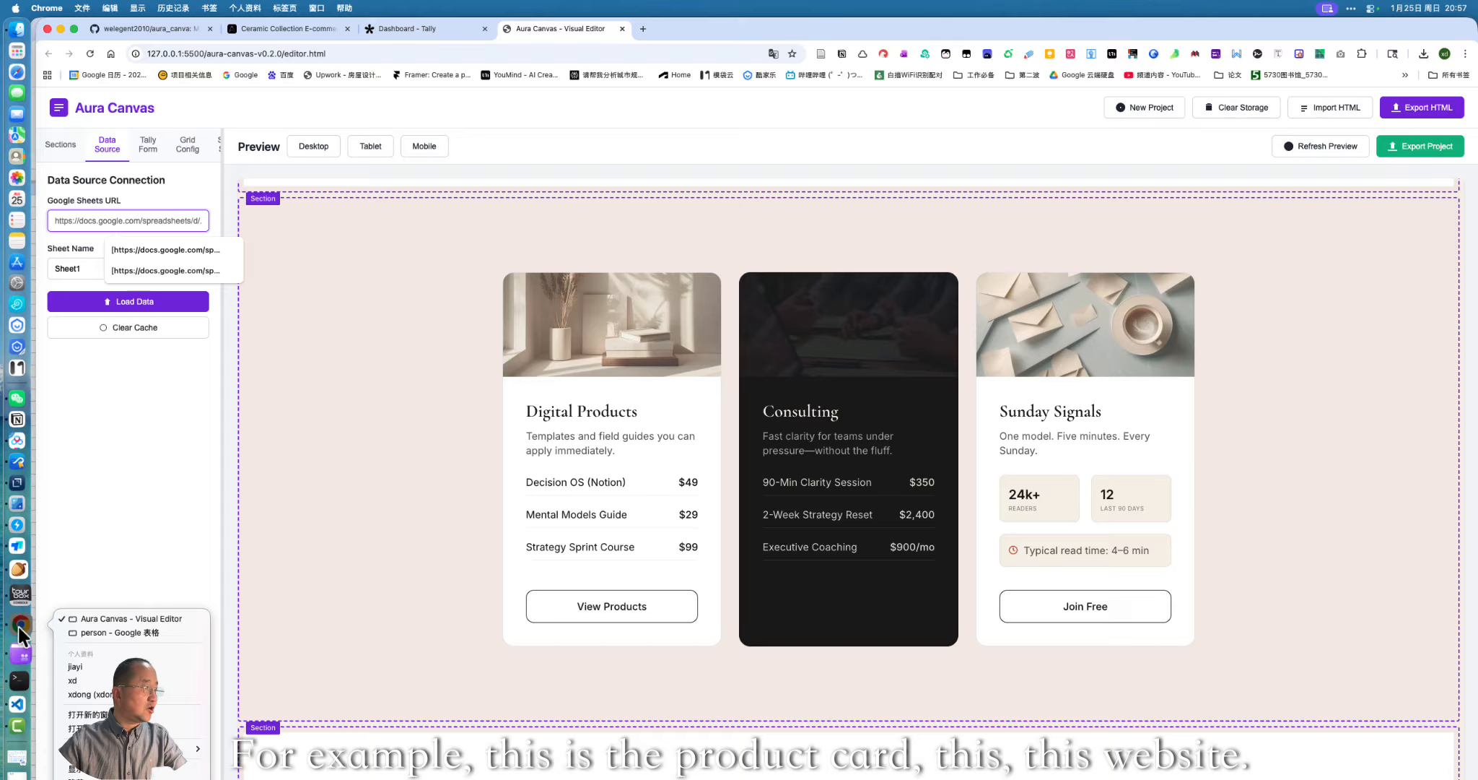
left_click(69, 626)
left_click(264, 30)
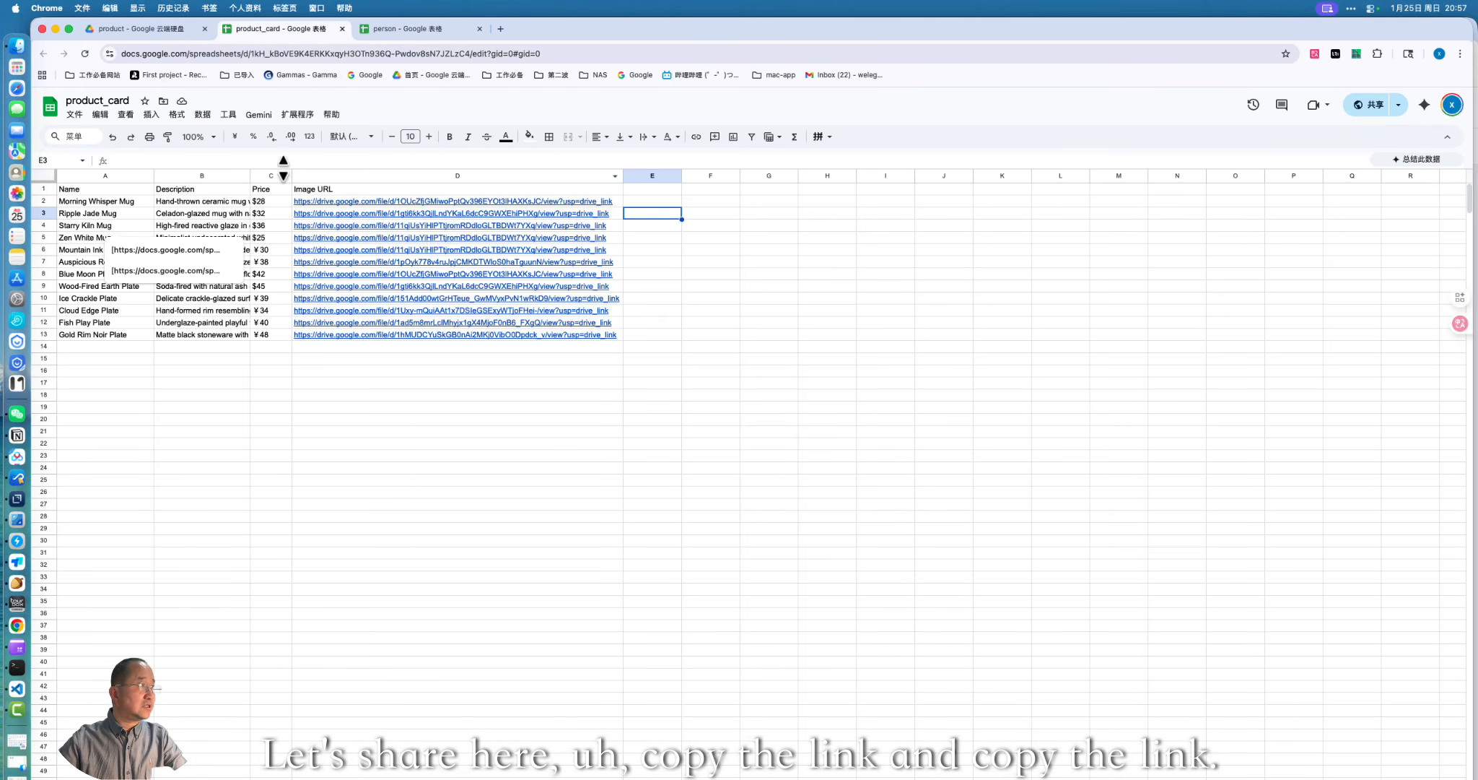
left_click(1398, 106)
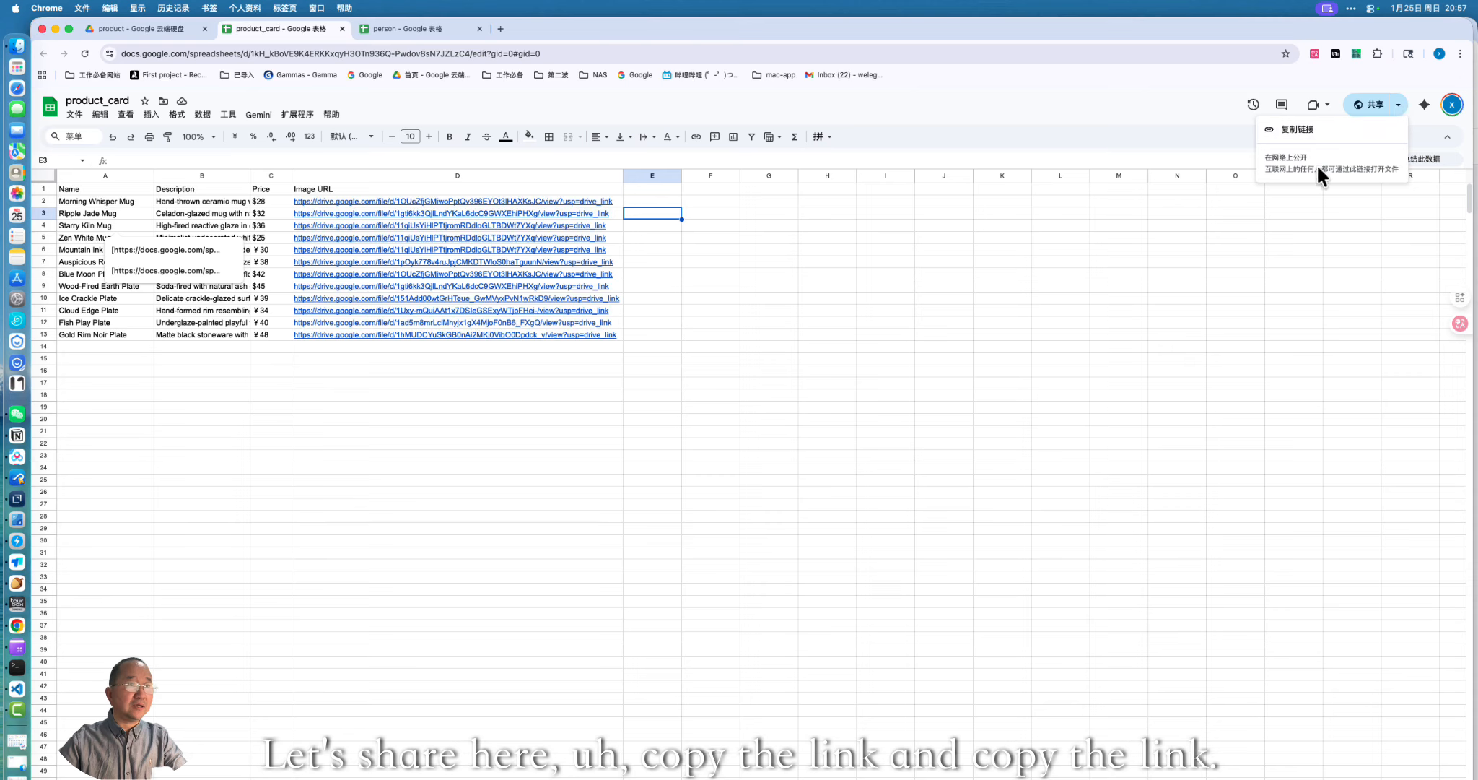
left_click(1302, 131)
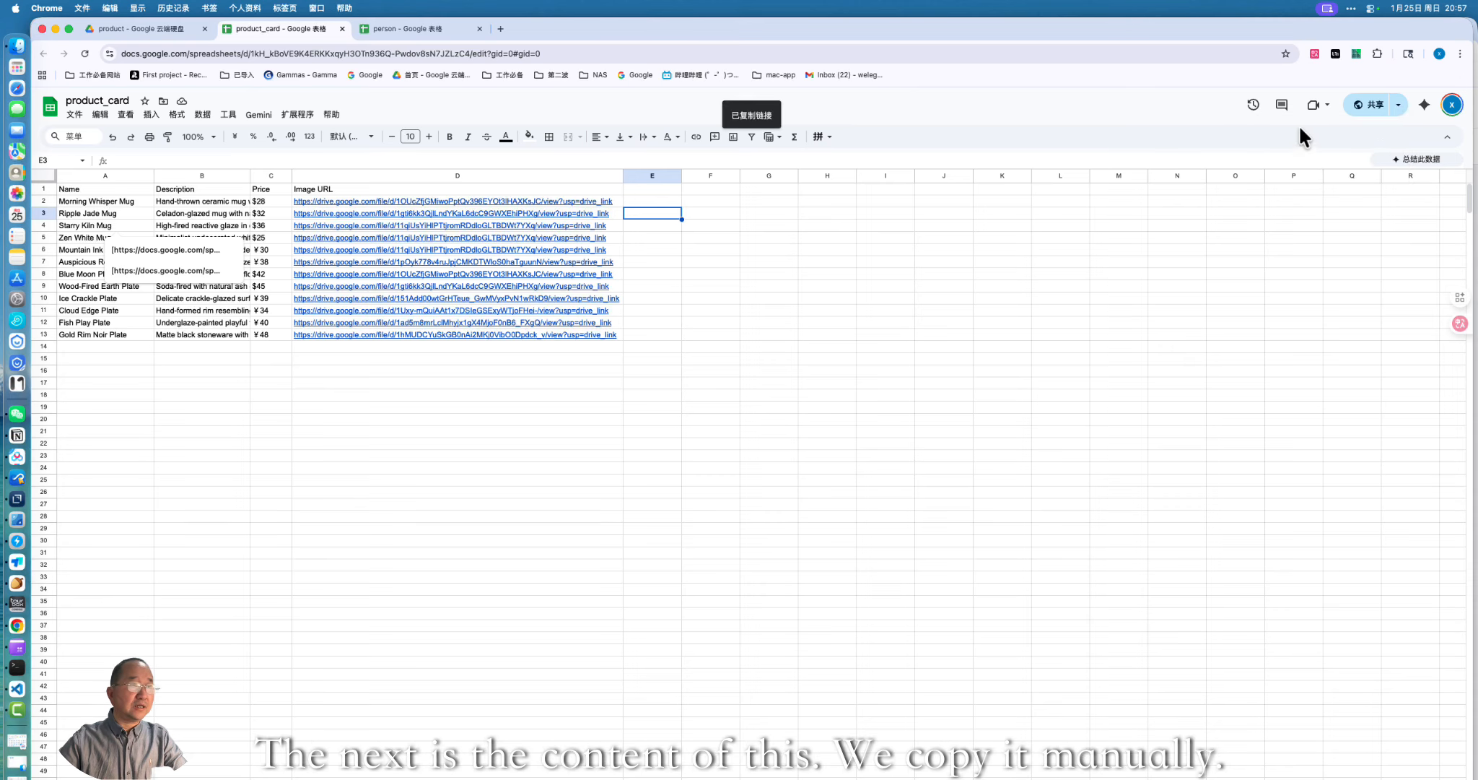
Switch back to Aura Canvas, paste the product_card link as the Google Sheets URL and load the data from Sheet1
right_click(19, 625)
left_click(83, 618)
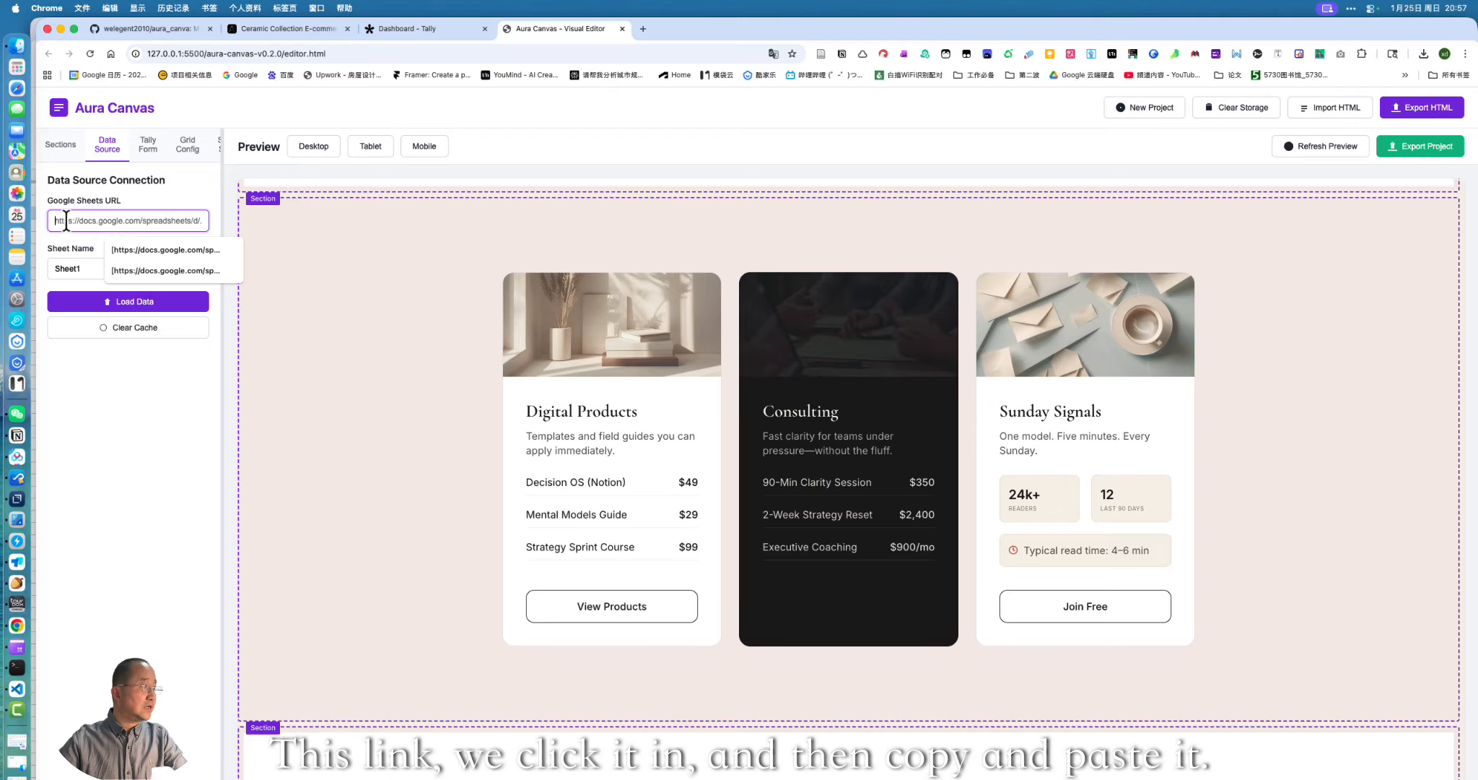
right_click(68, 220)
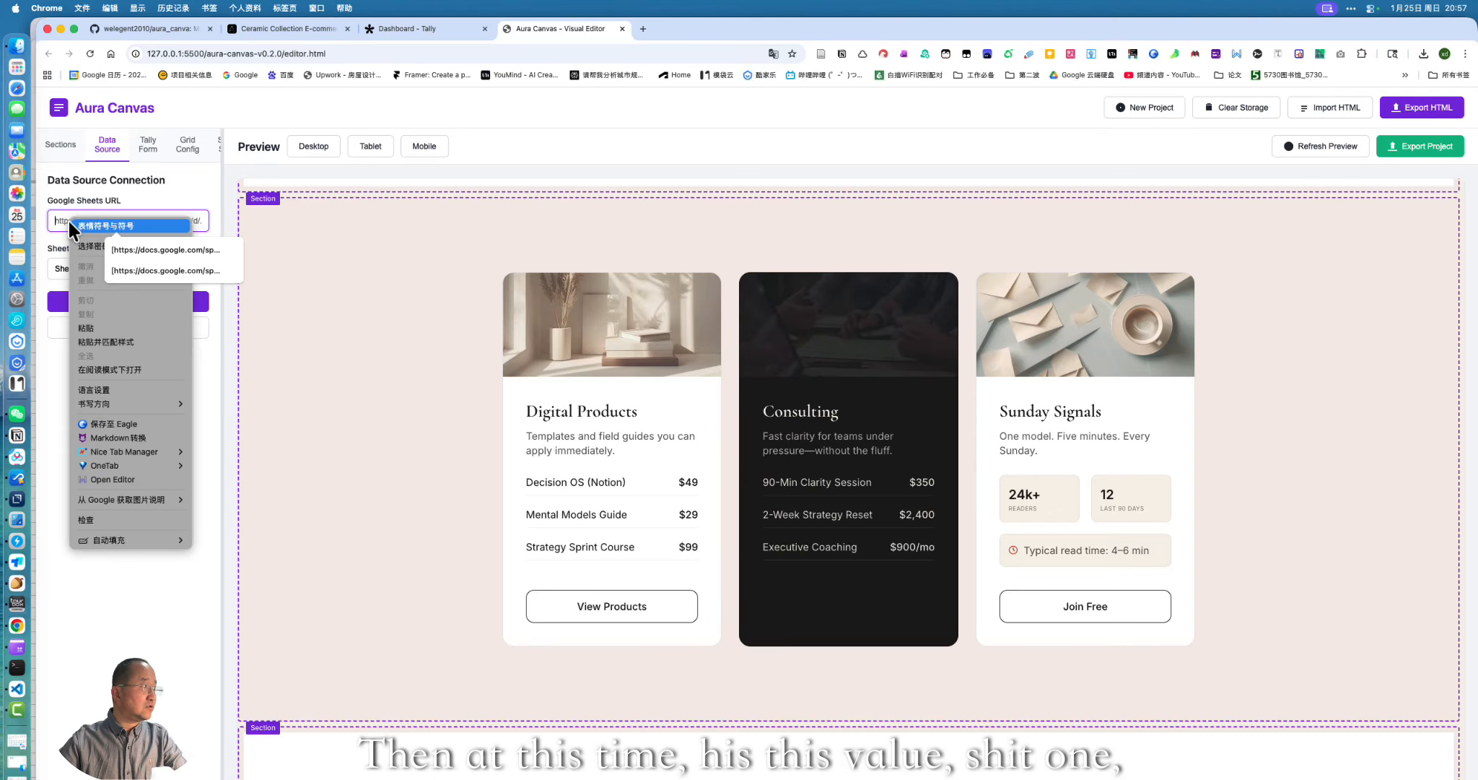
left_click(64, 216)
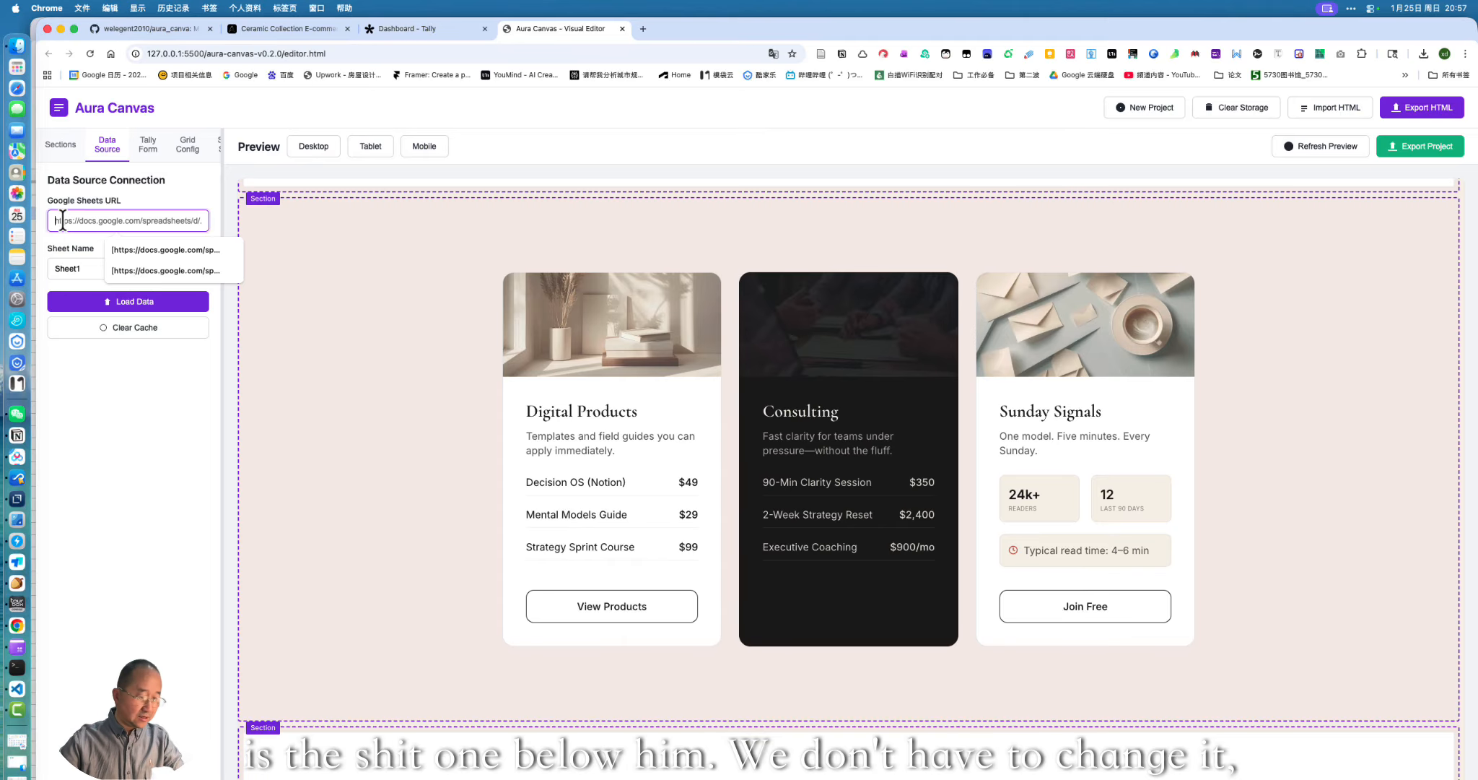
key("super+v")
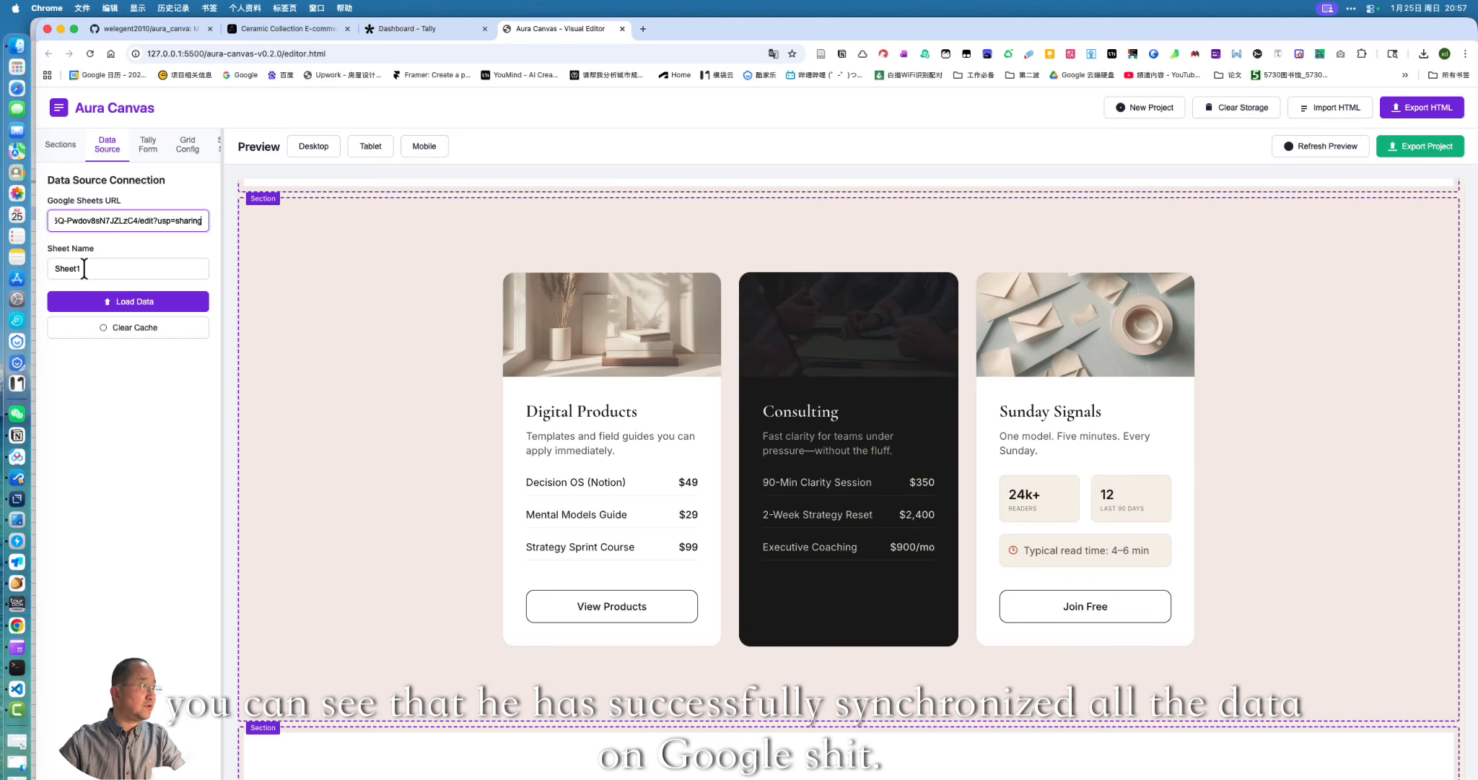
left_click(116, 303)
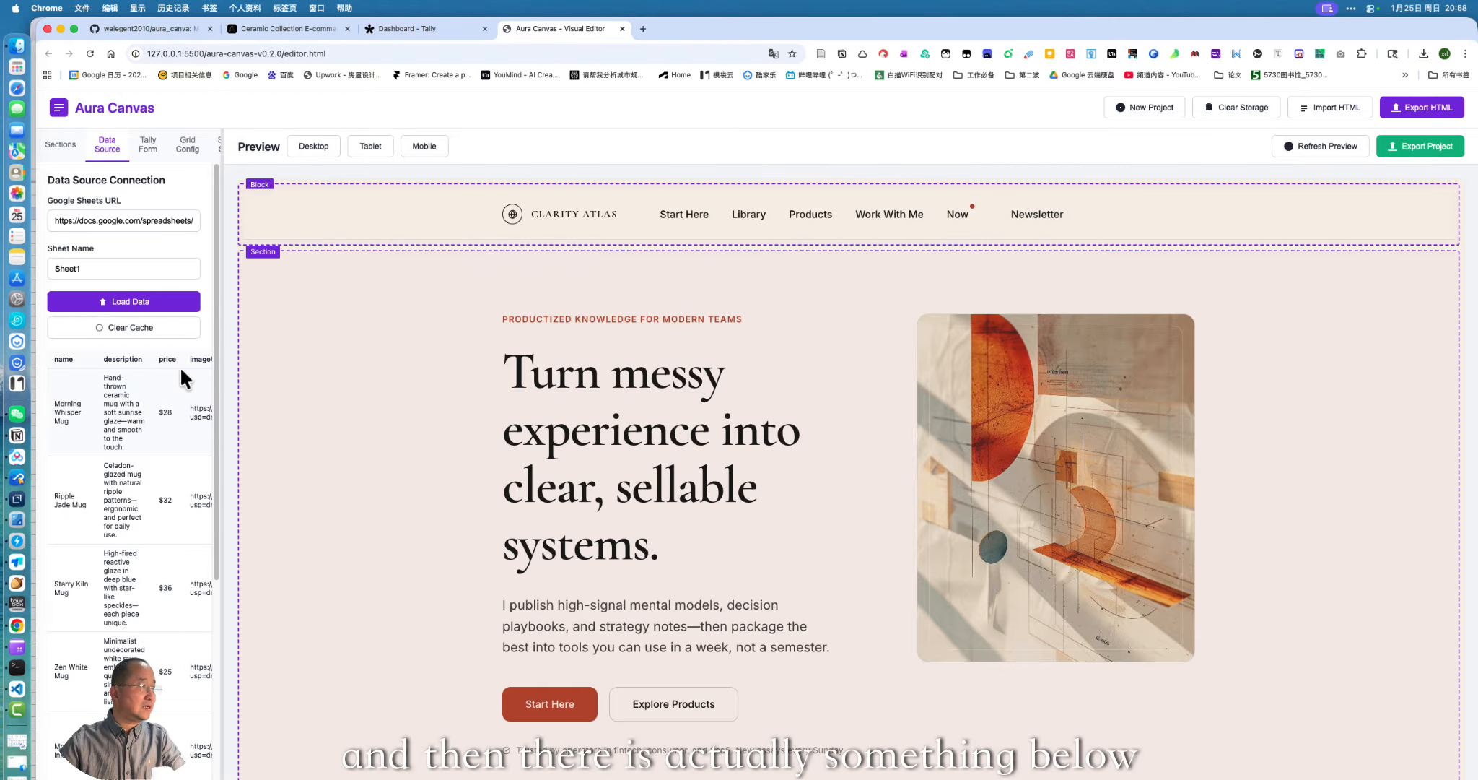
scroll(160, 386, "down", 3)
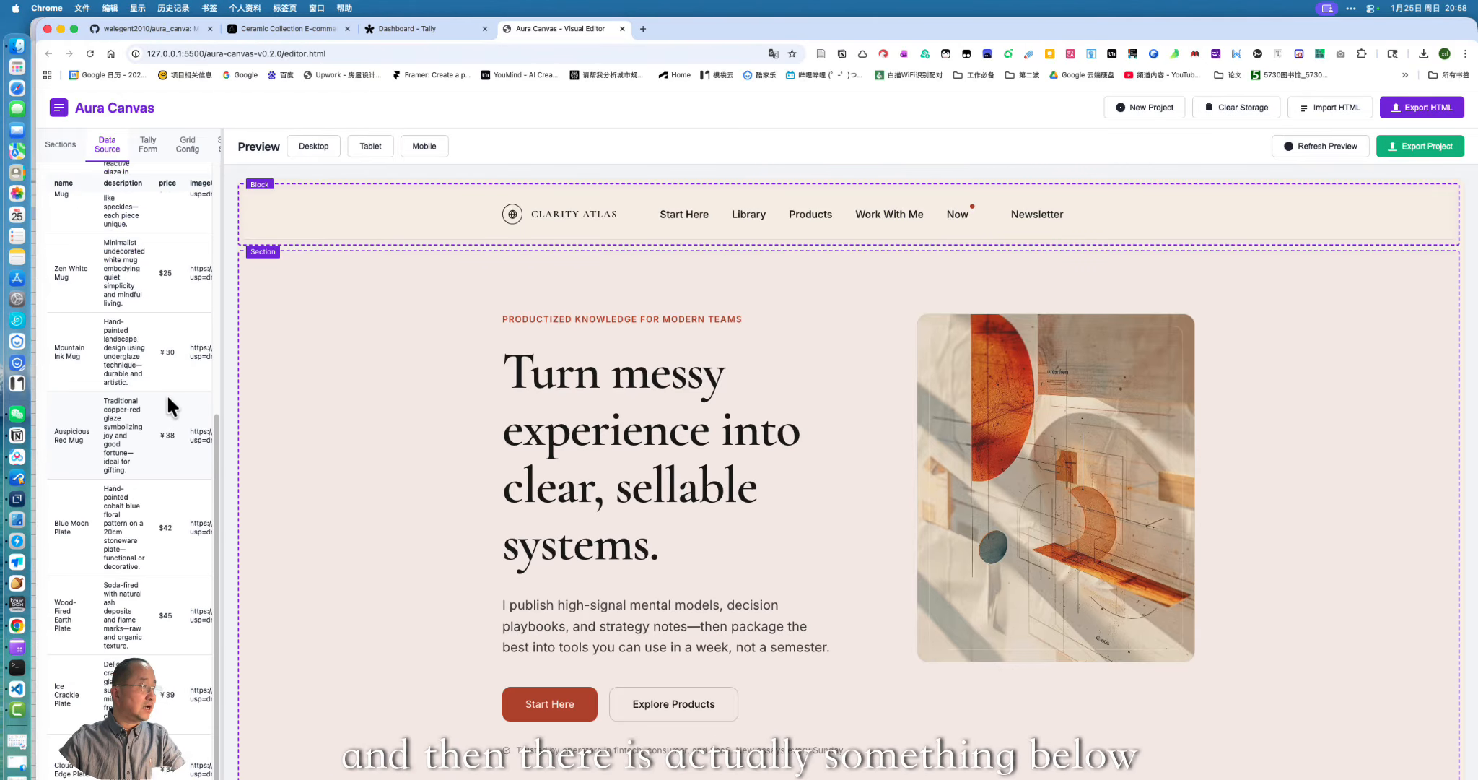
scroll(166, 394, "up", 3)
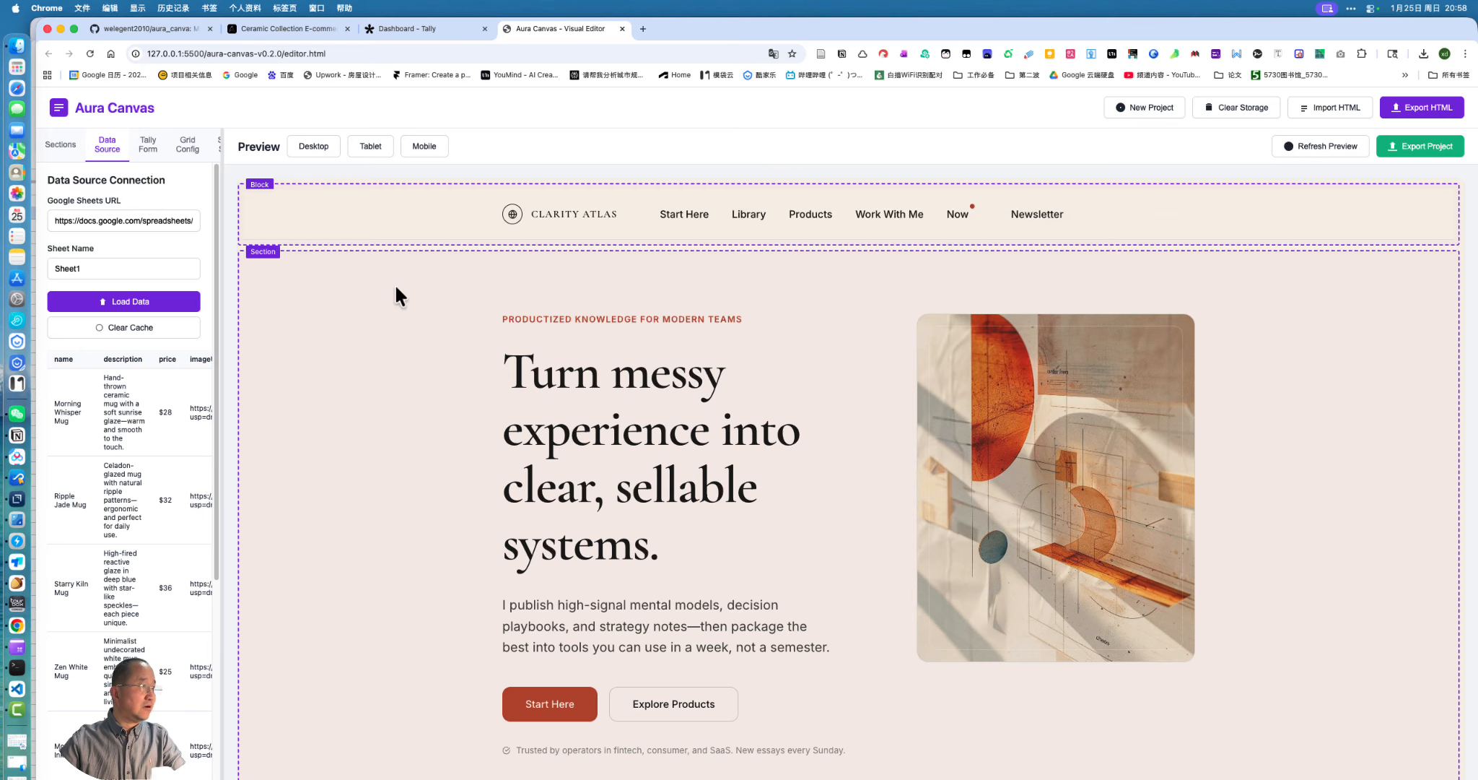
Set the product data grid's desktop columns to 3, apply the modification and check the cards in the preview
scroll(501, 351, "down", 15)
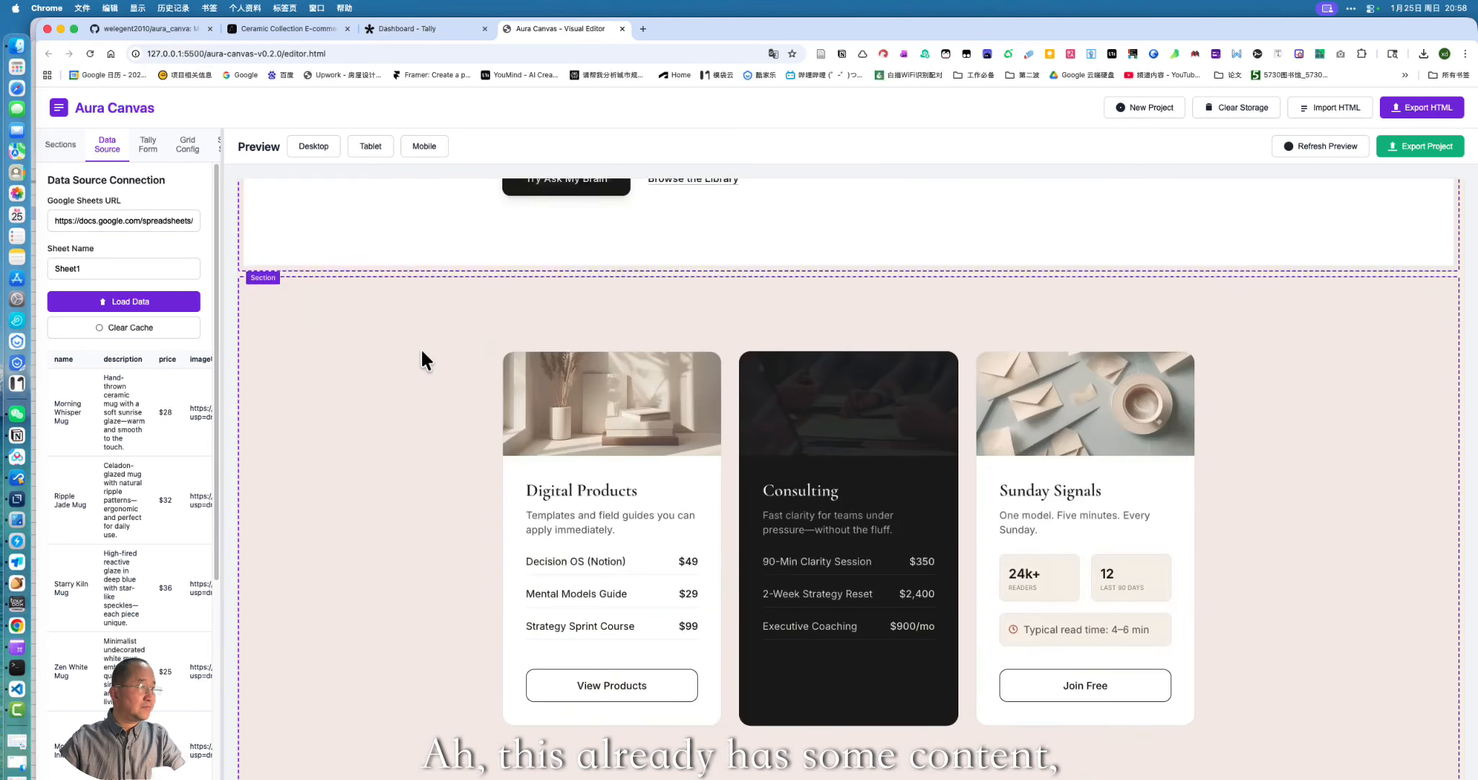
scroll(433, 354, "down", 10)
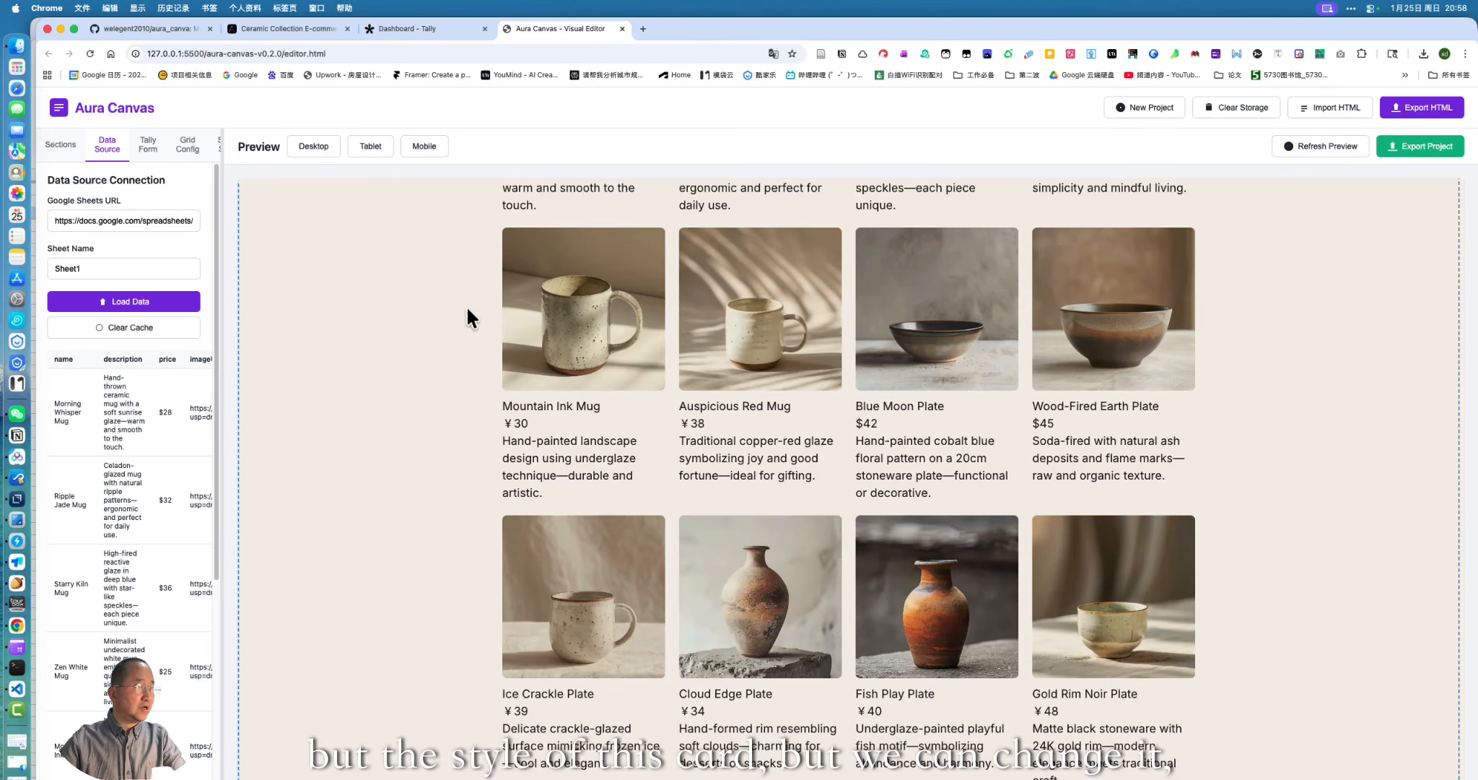
scroll(588, 303, "up", 3)
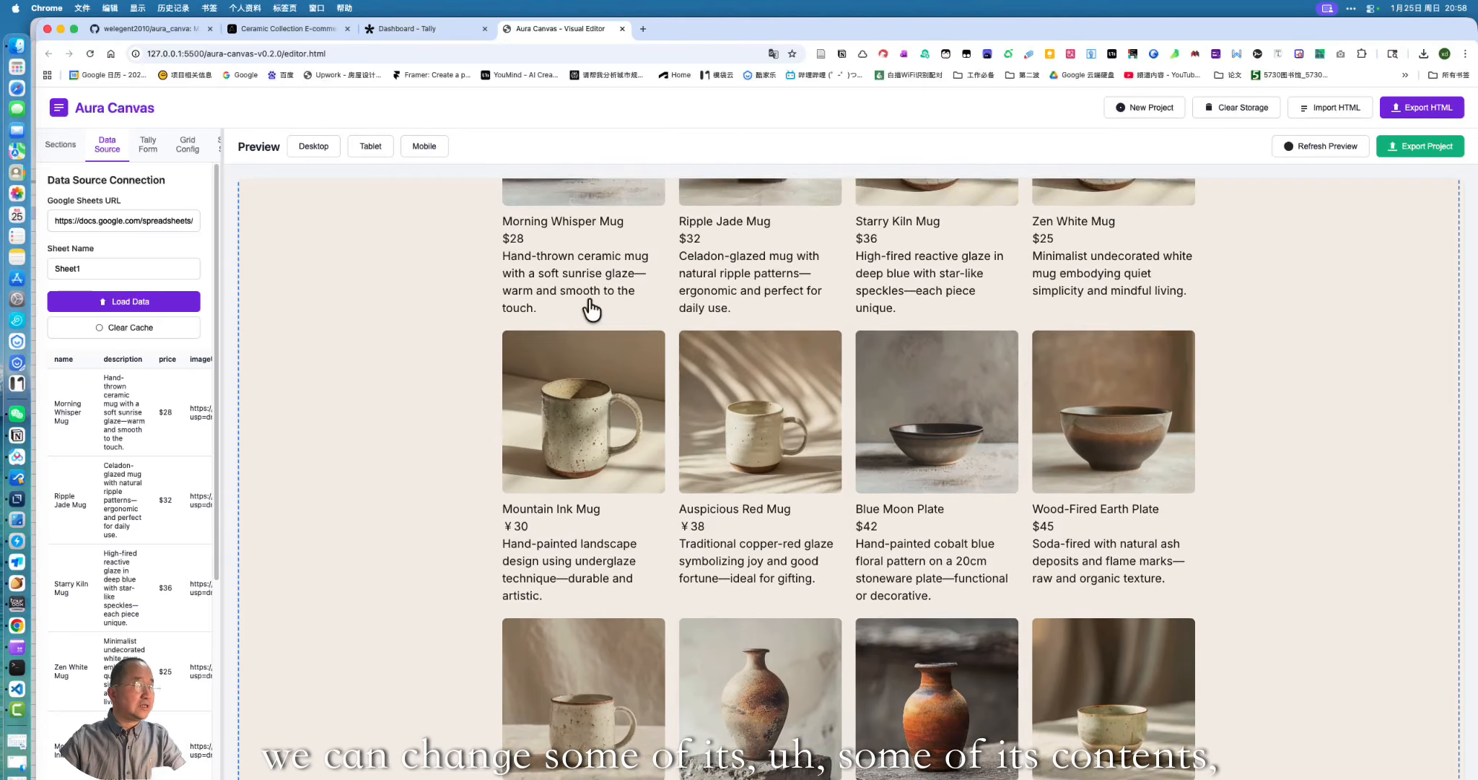
scroll(590, 309, "up", 5)
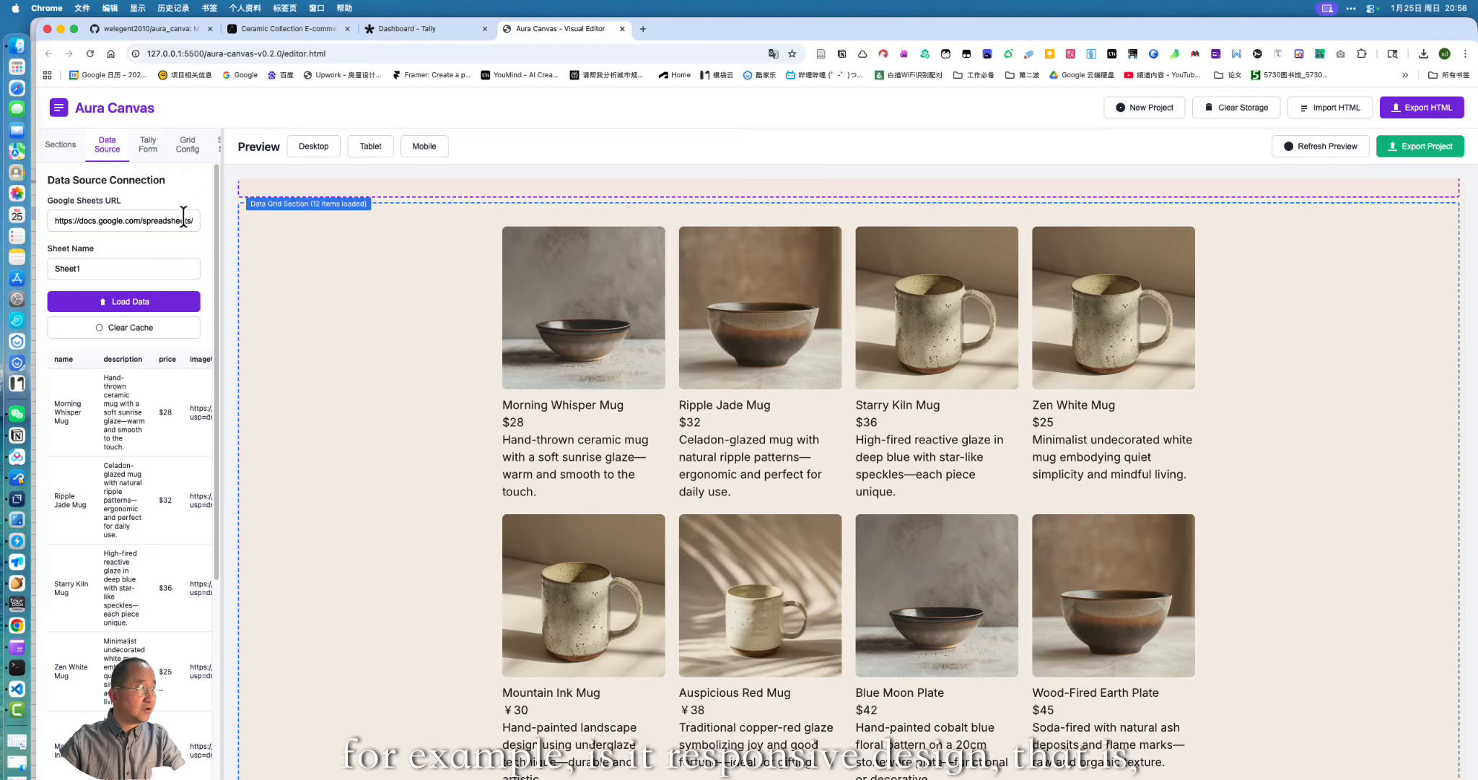
left_click(186, 145)
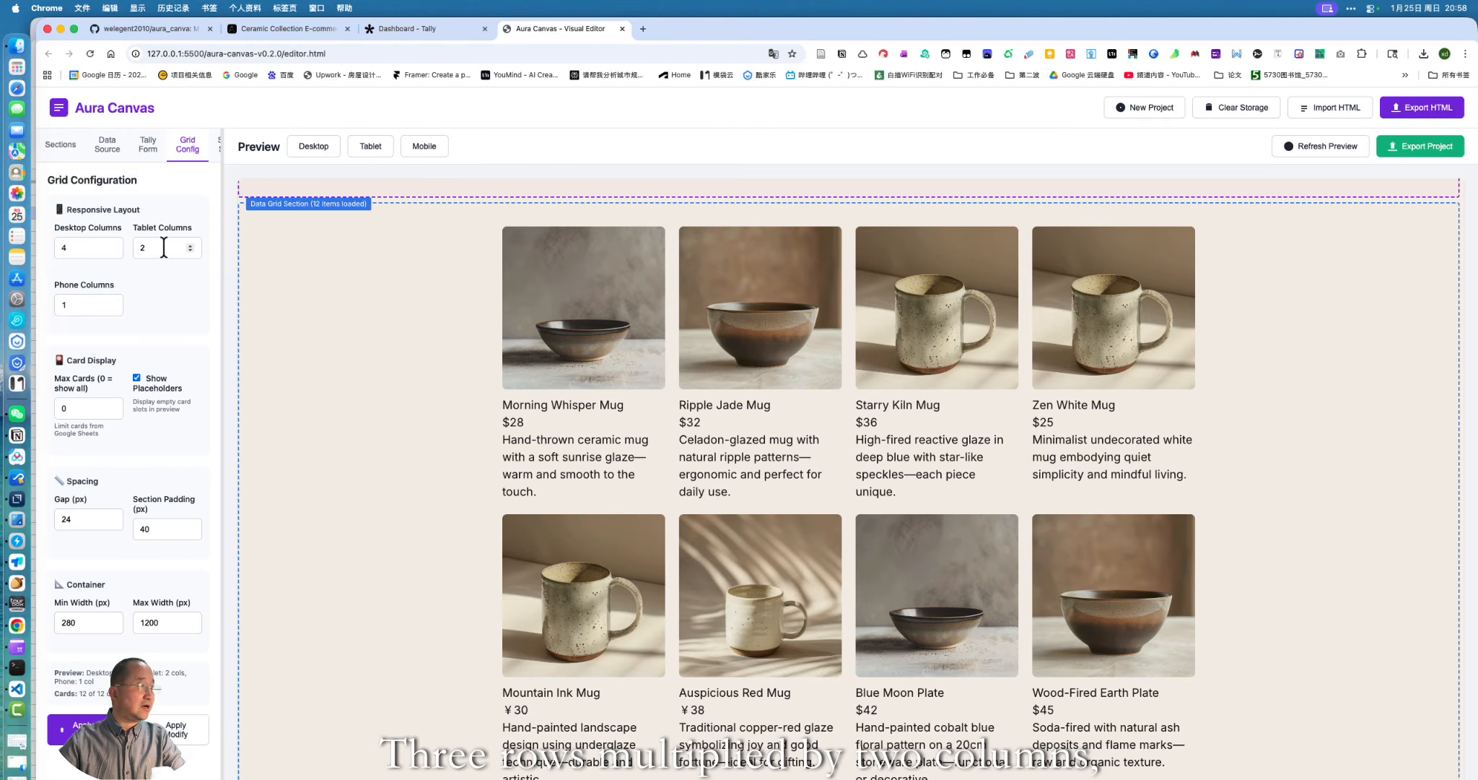
left_click_drag(78, 249, 56, 248)
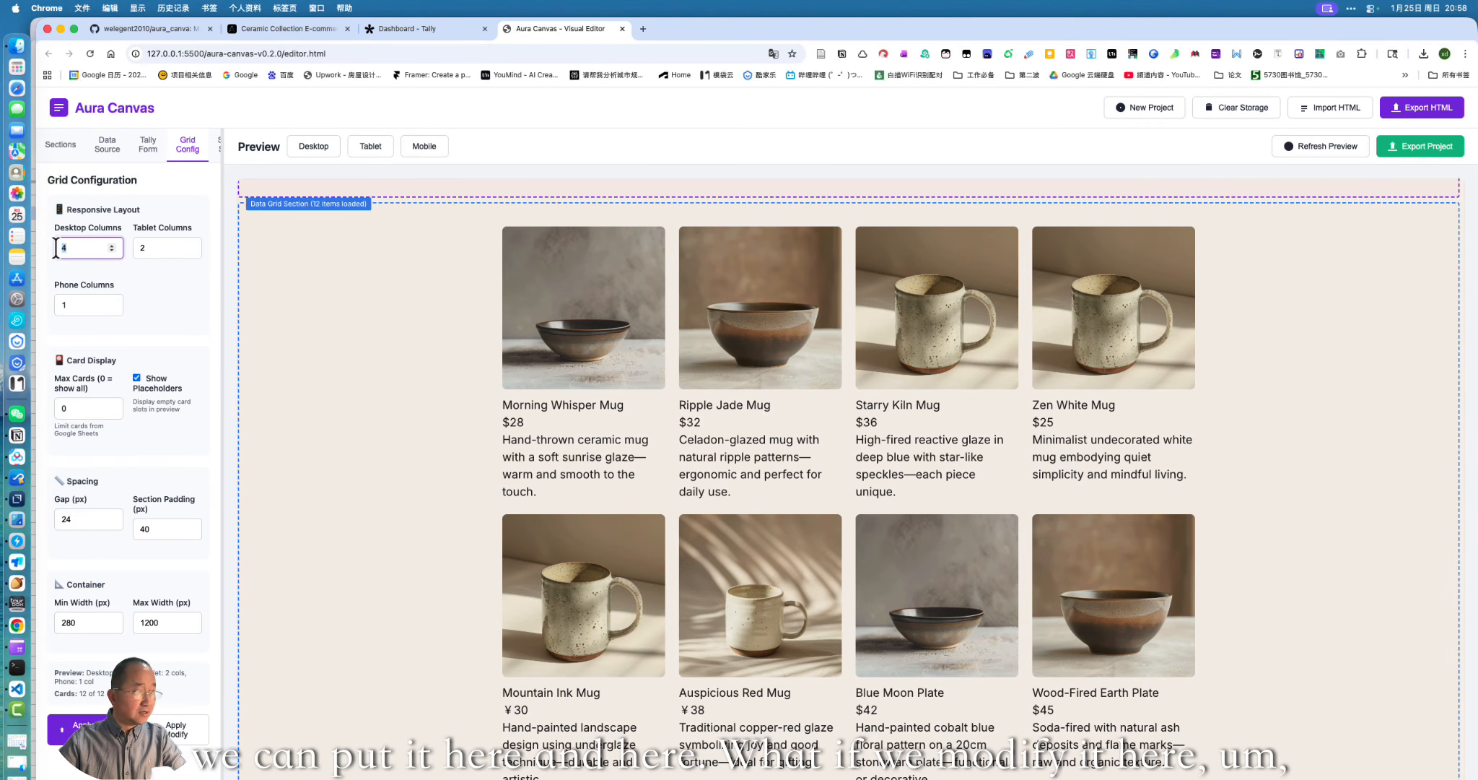
type("3")
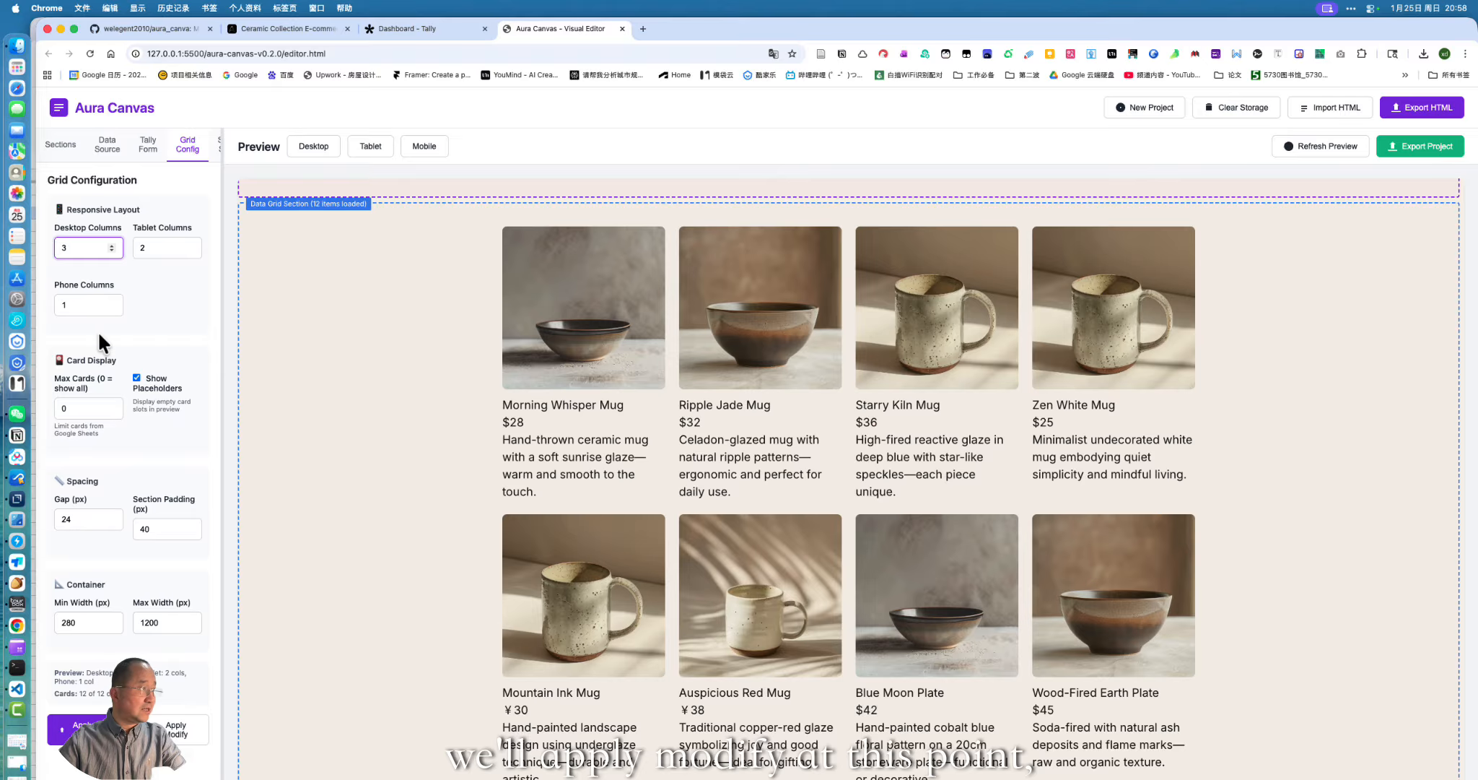
left_click(179, 732)
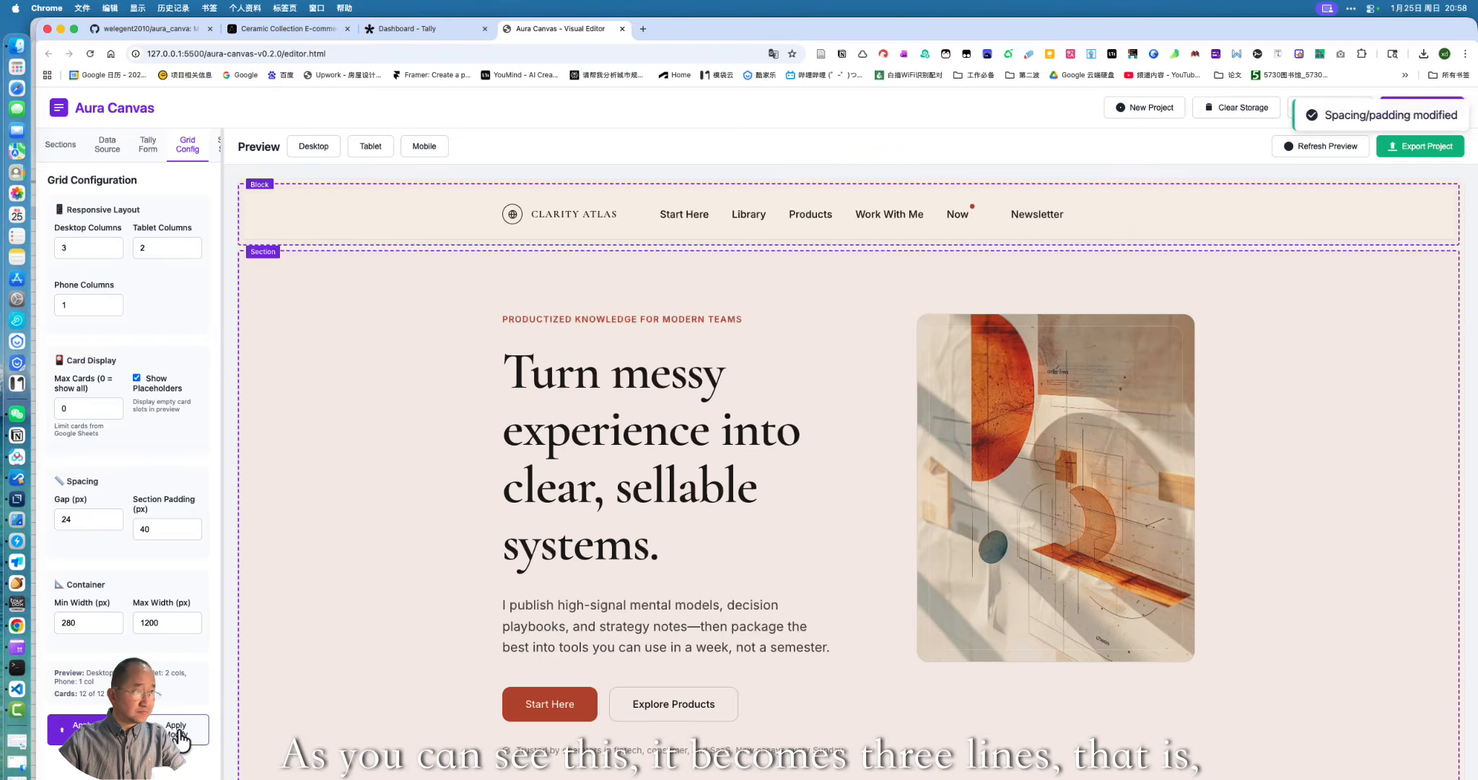
scroll(648, 471, "down", 15)
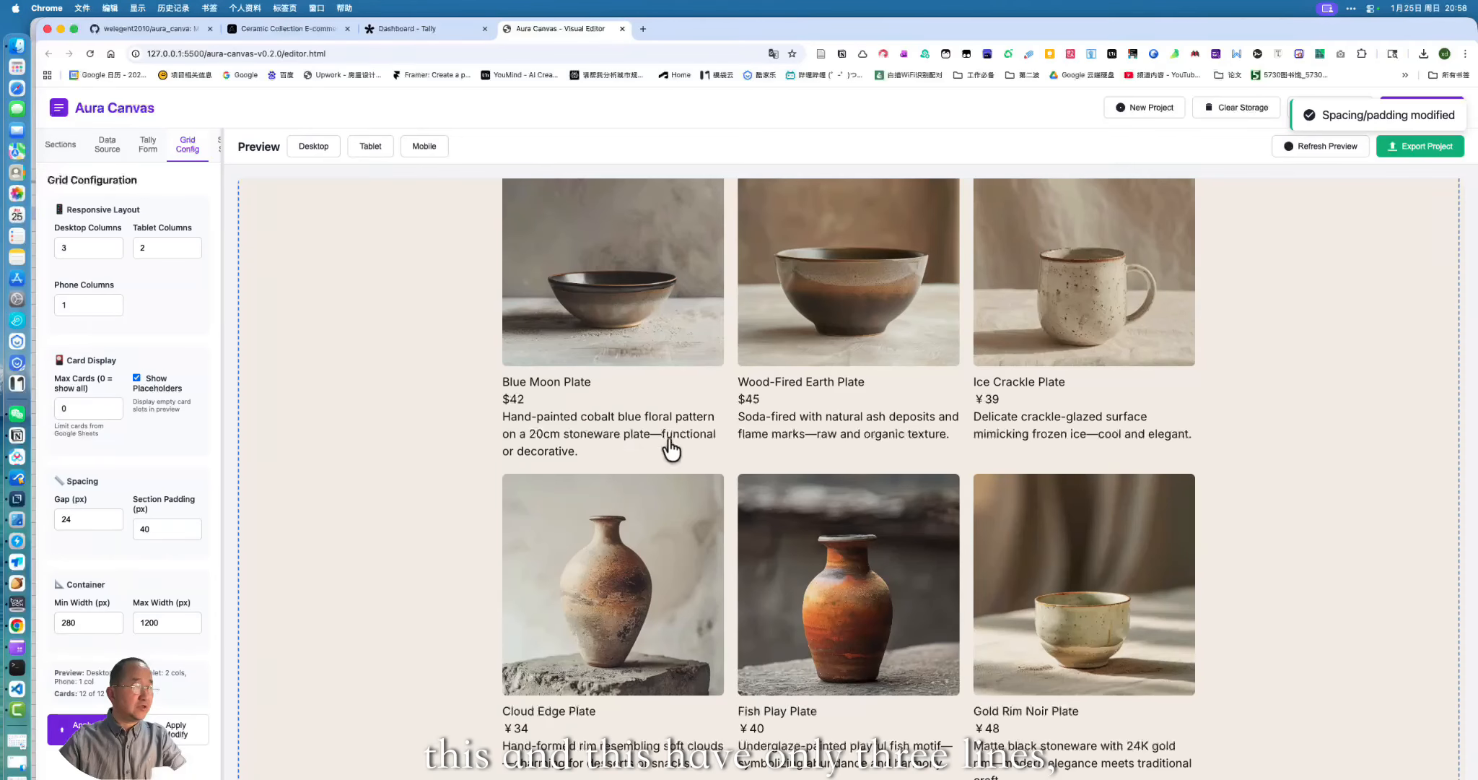
scroll(983, 345, "up", 4)
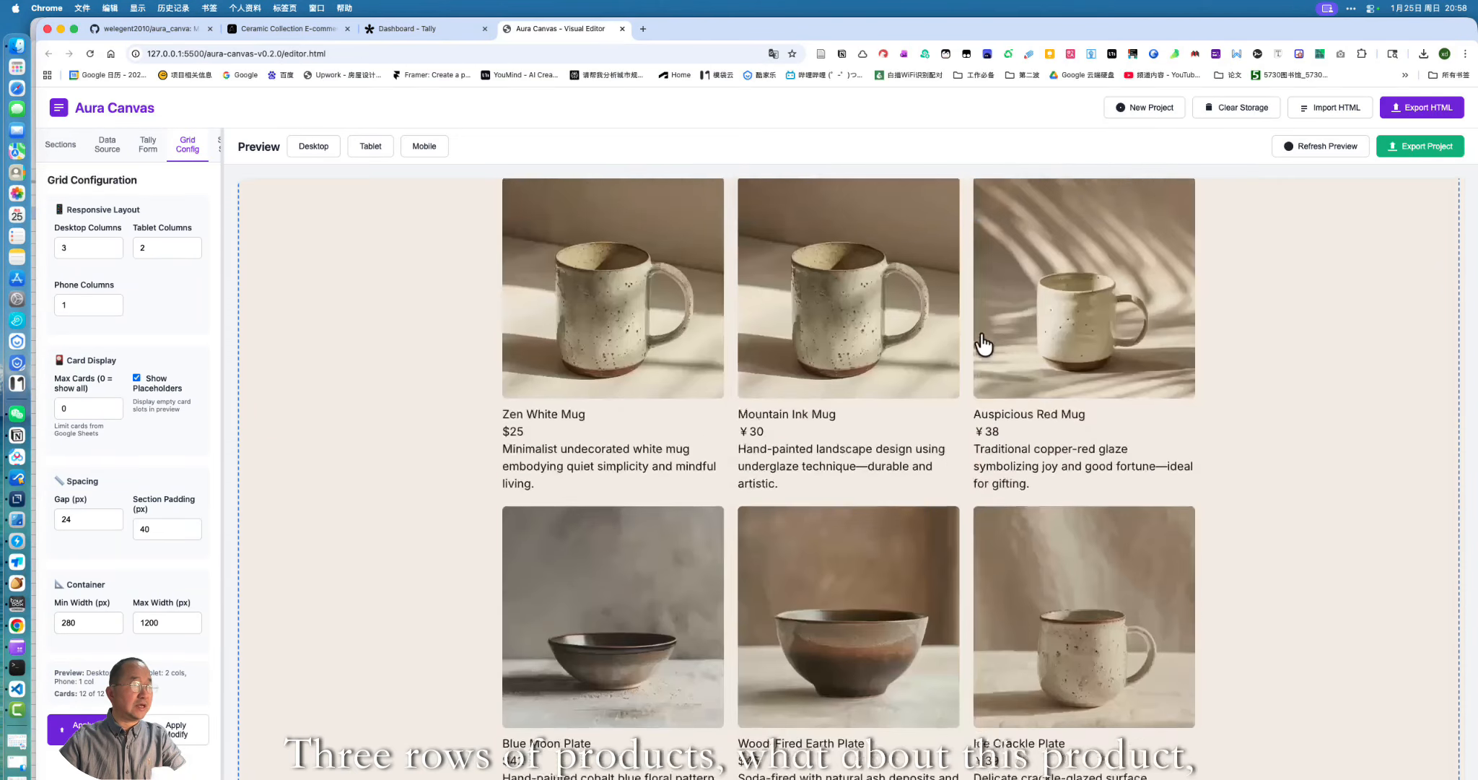
scroll(689, 329, "up", 6)
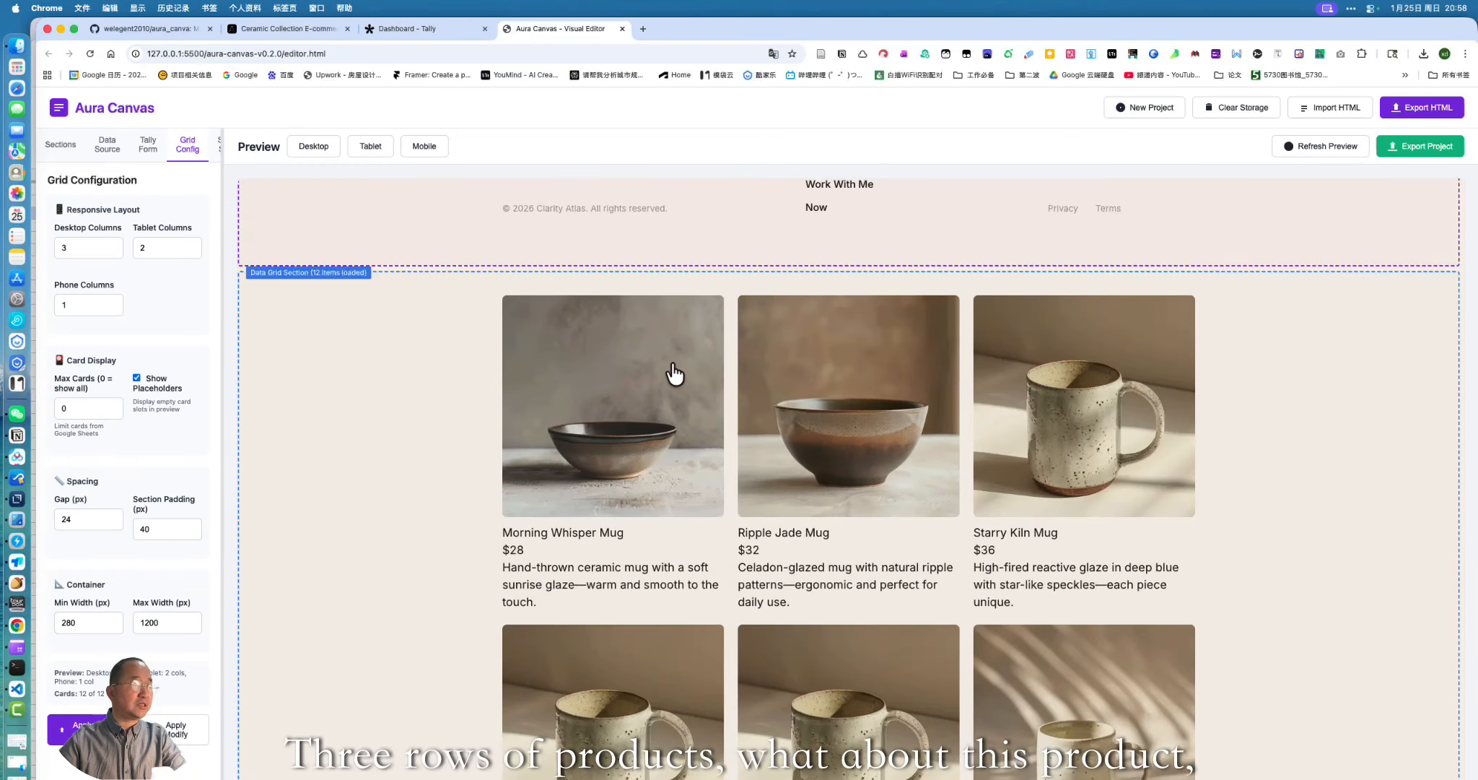
scroll(675, 373, "up", 2)
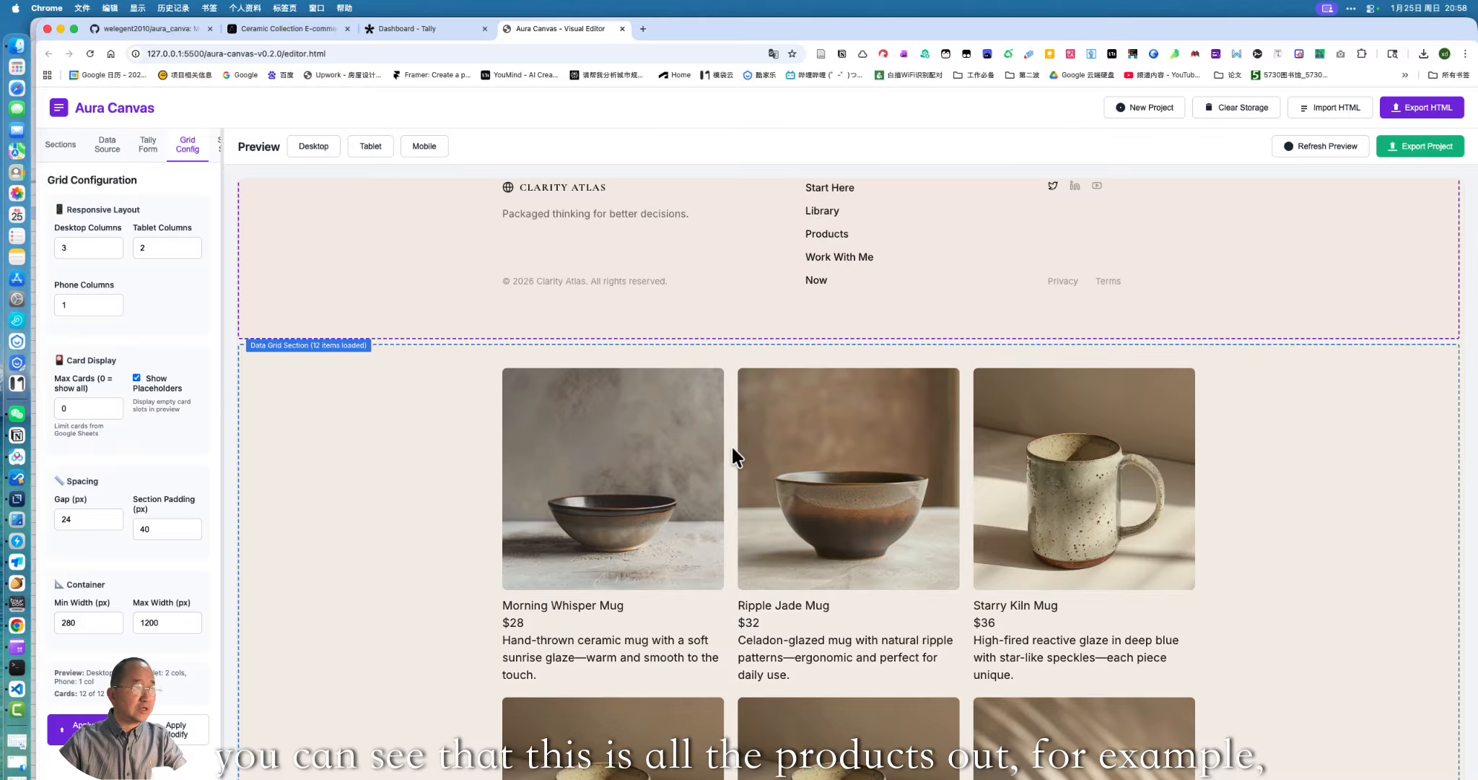
Set the product data grid to 4 desktop columns and a maximum of 8 cards, and apply the modification
scroll(732, 448, "down", 3)
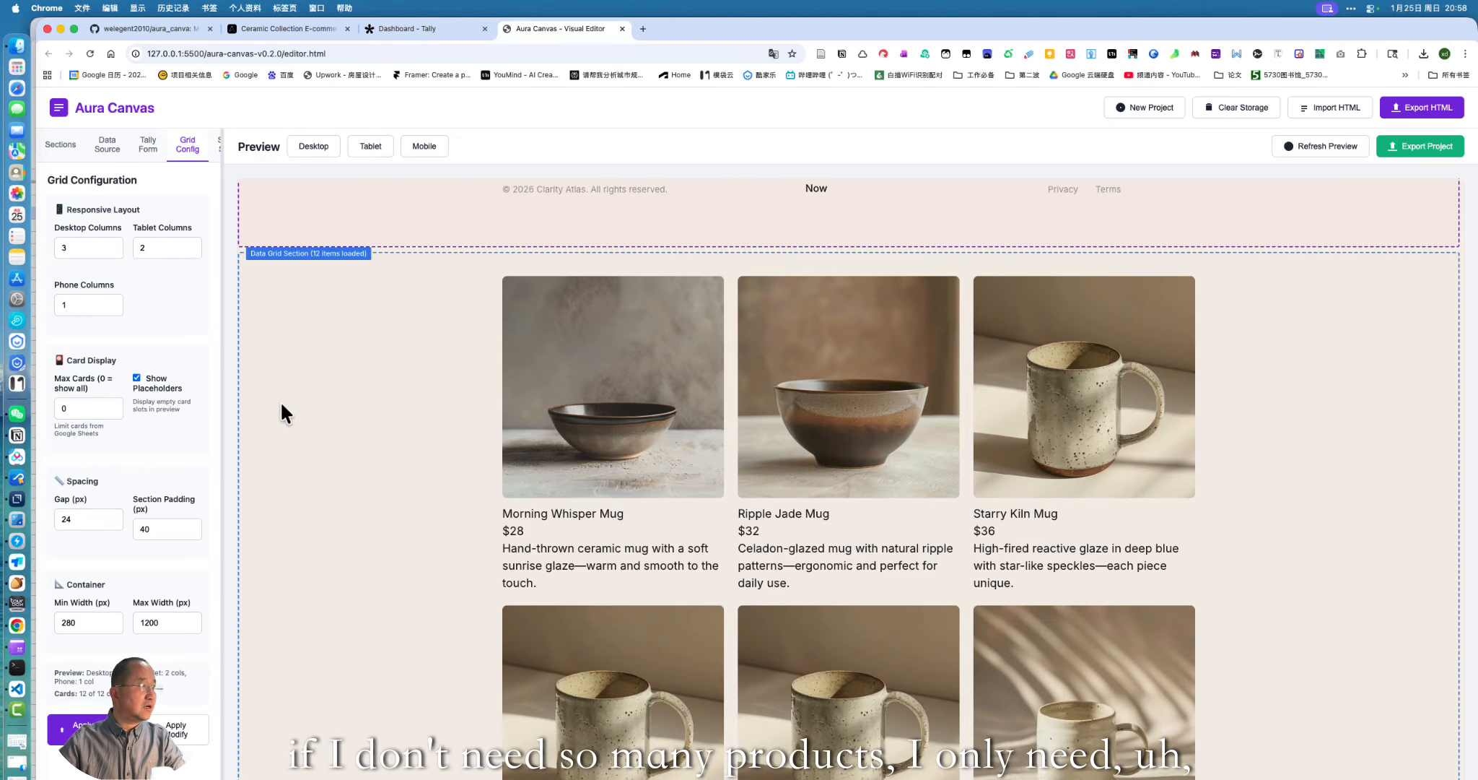
left_click_drag(79, 247, 43, 247)
type("4")
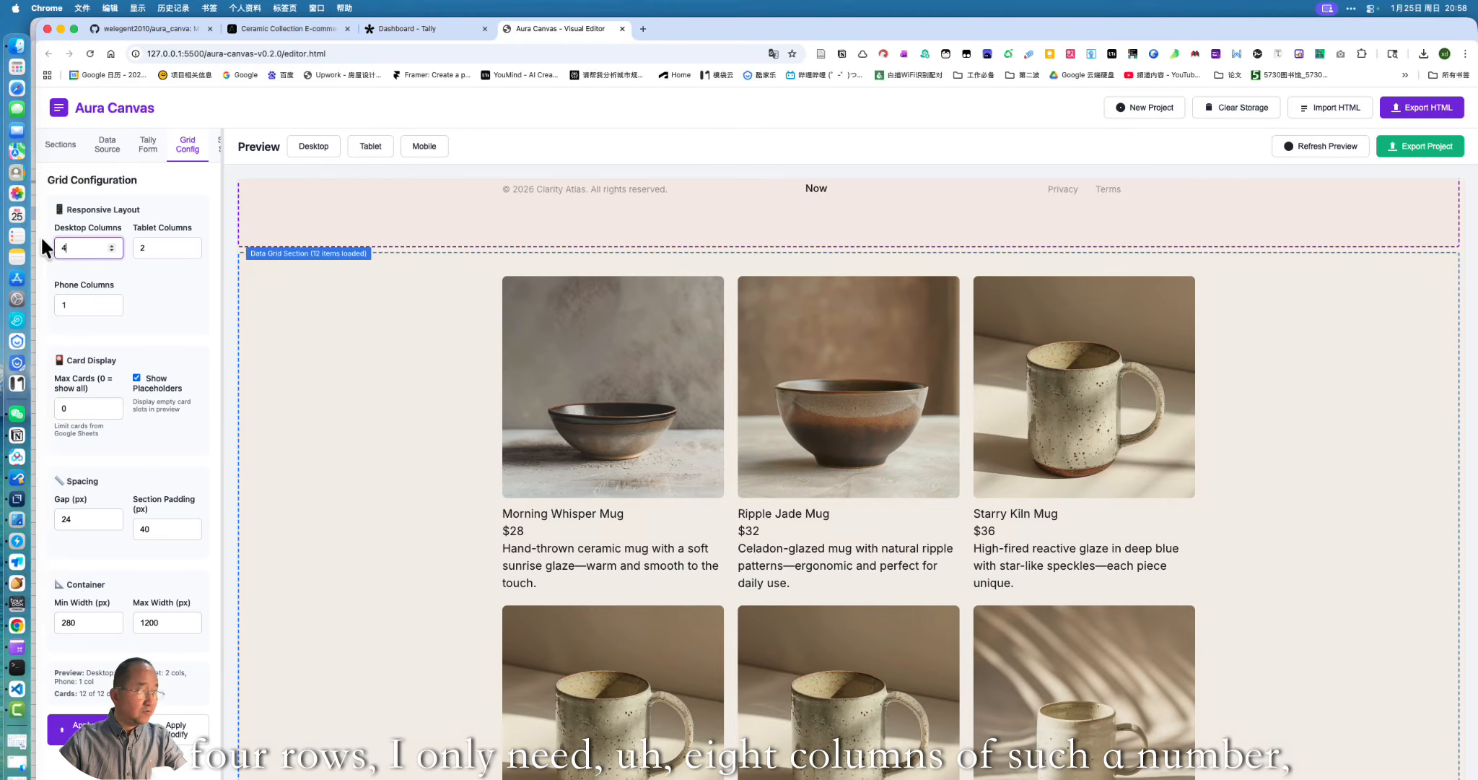
left_click(91, 408)
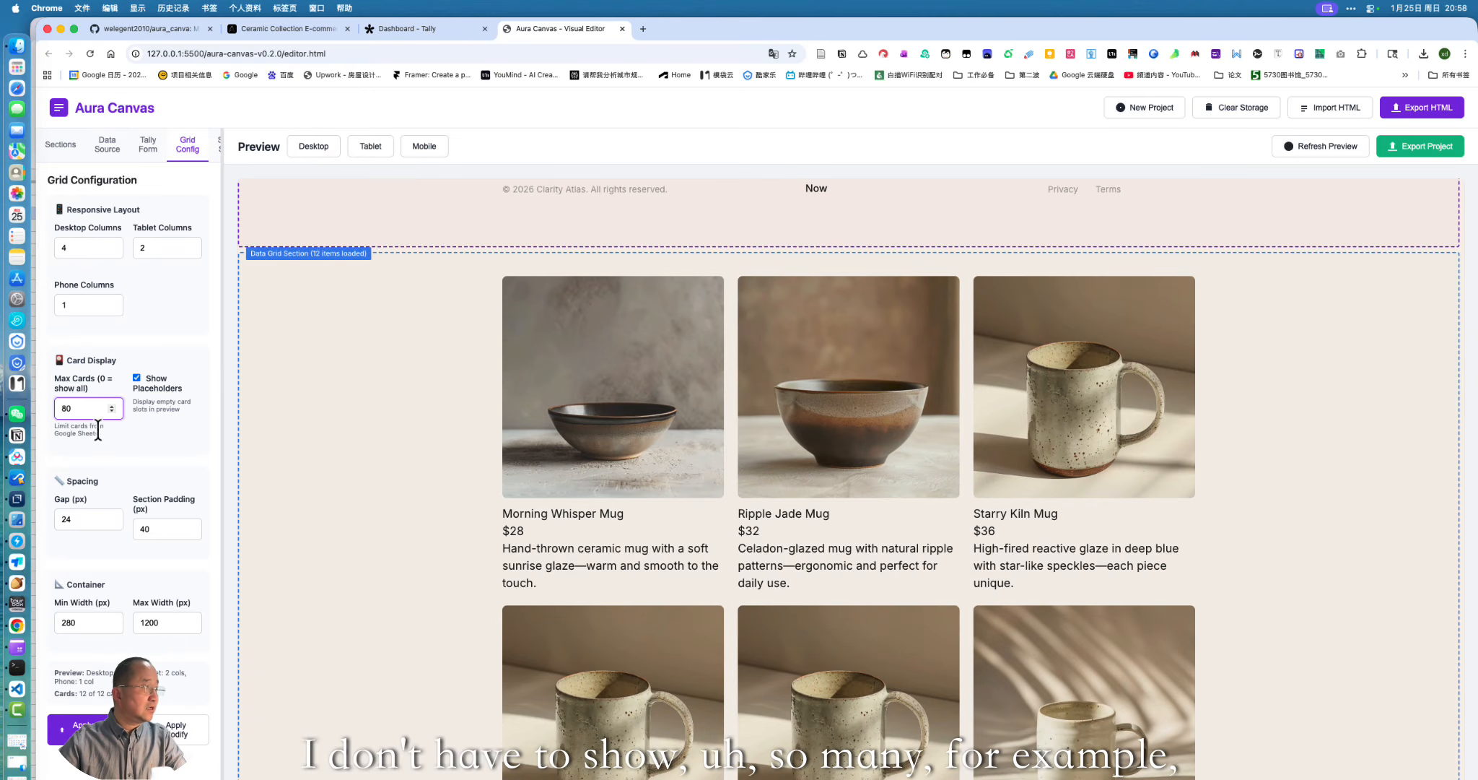
key("Delete")
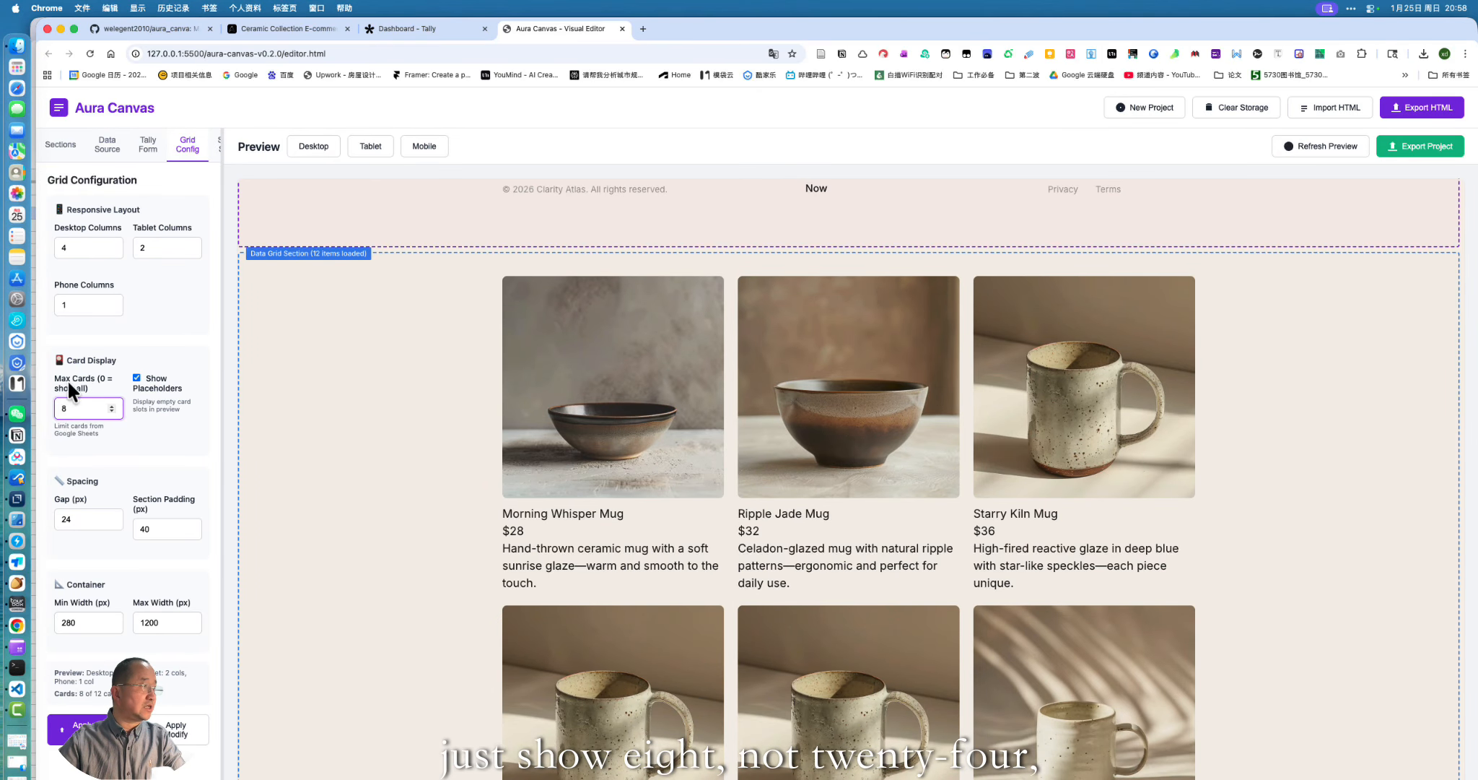
scroll(650, 441, "down", 7)
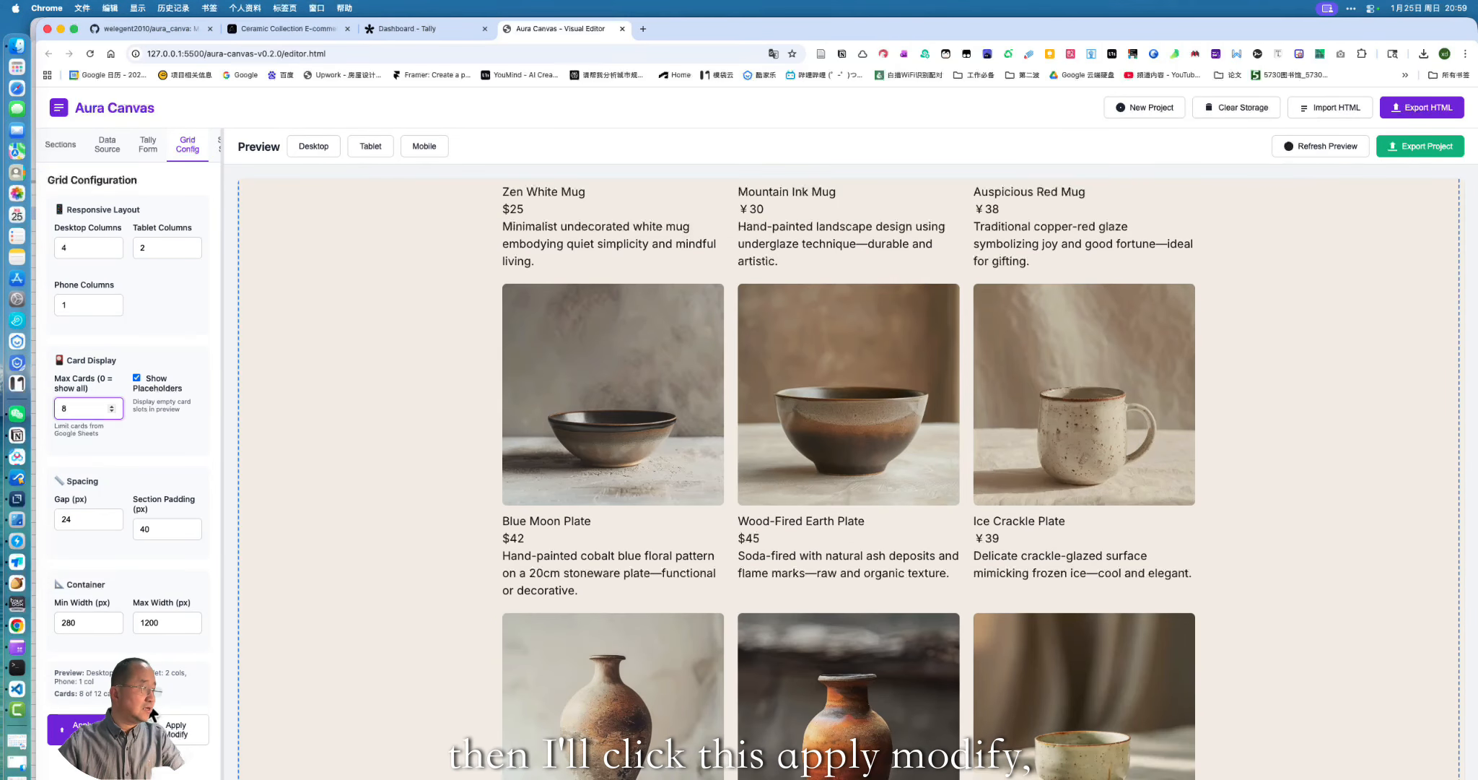
left_click(175, 729)
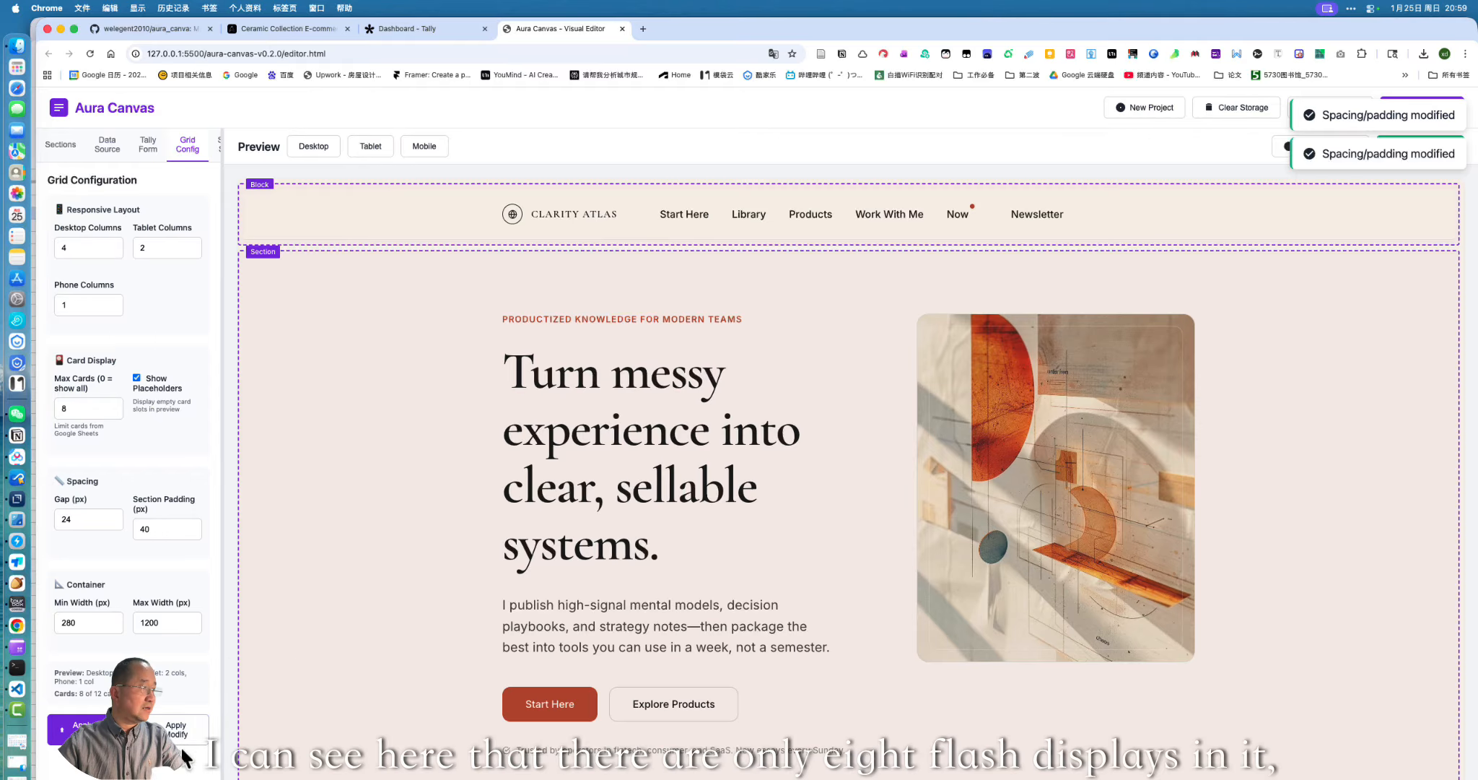
scroll(599, 563, "down", 15)
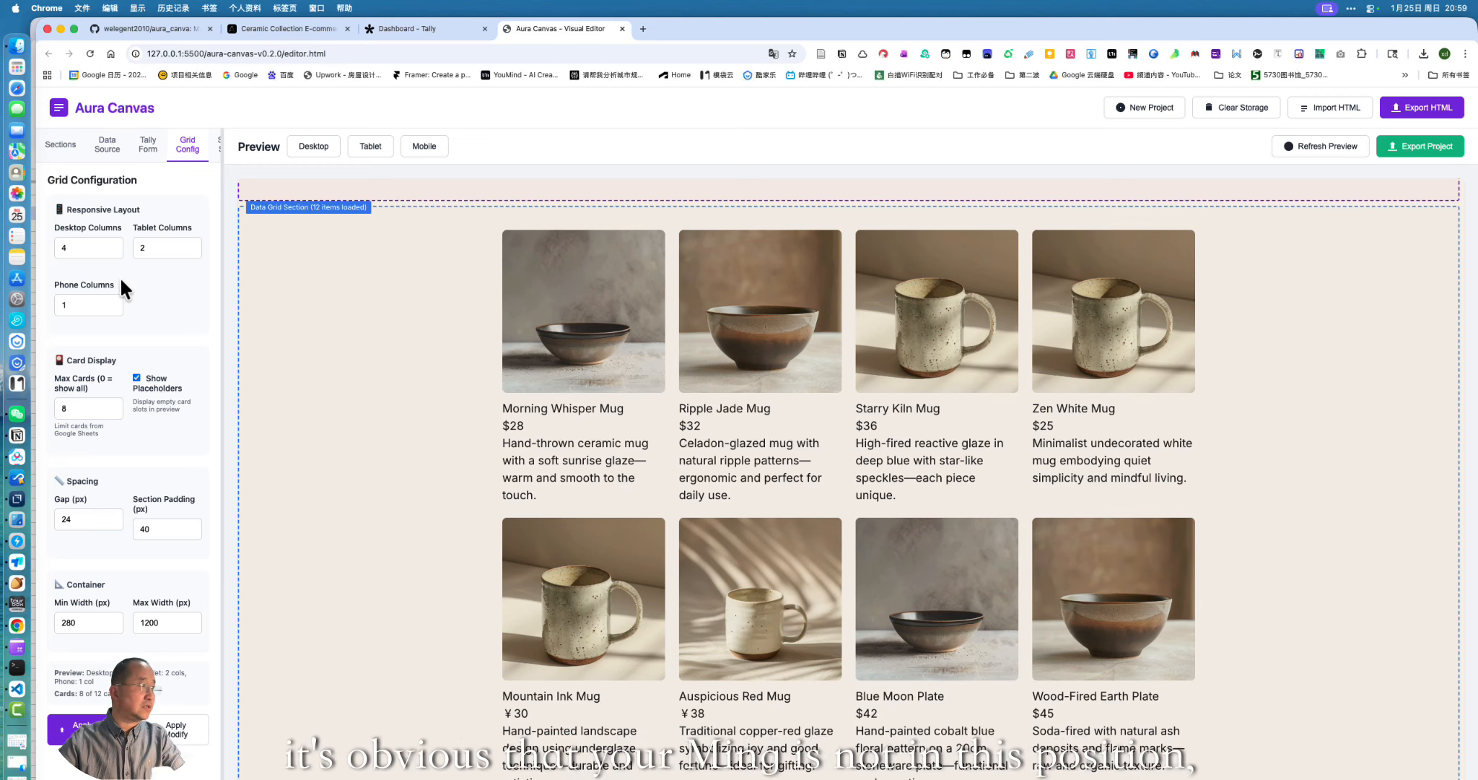
Reorder the page sections so the Data Grid Section sits above the Footer and the last Section
left_click(62, 144)
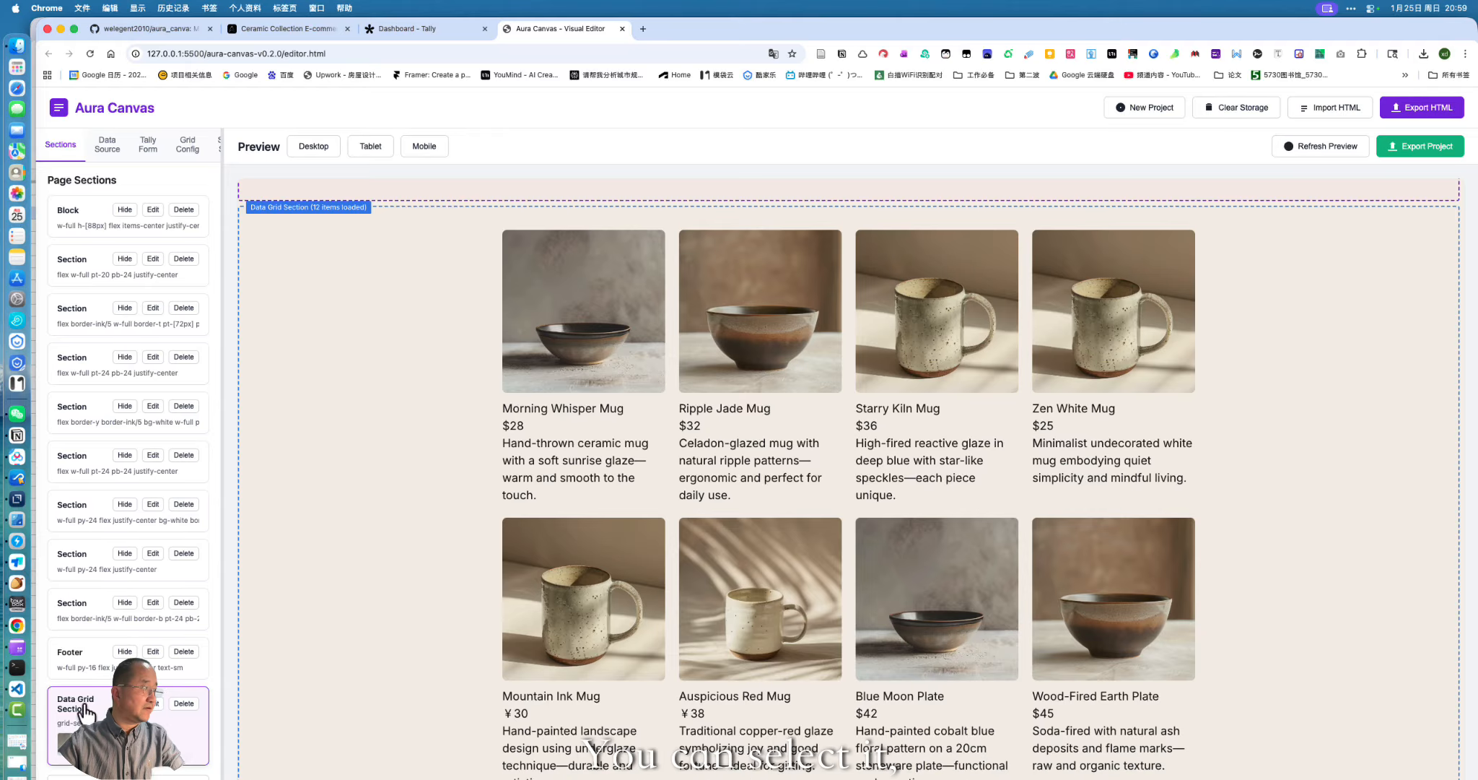
left_click_drag(85, 692, 83, 663)
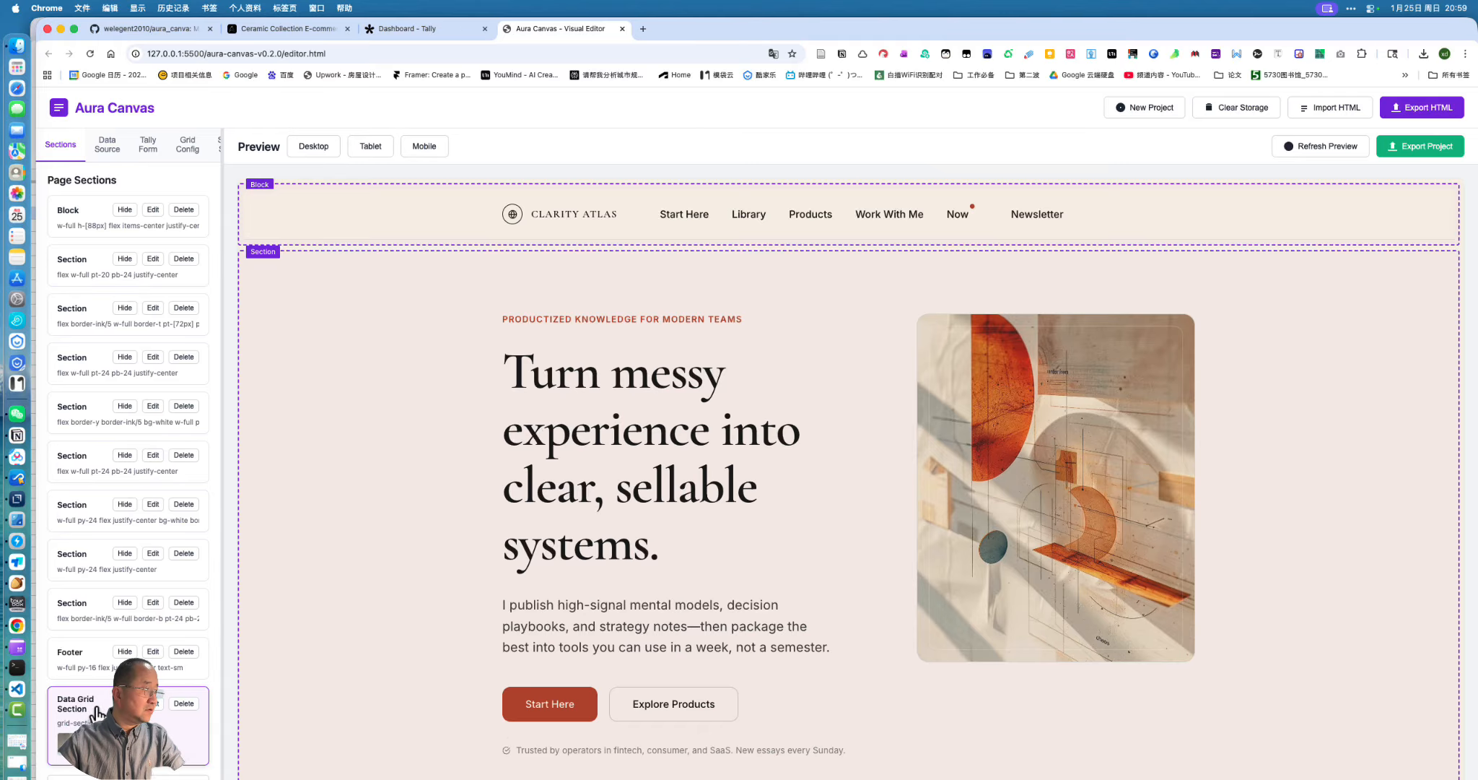
left_click_drag(96, 714, 99, 666)
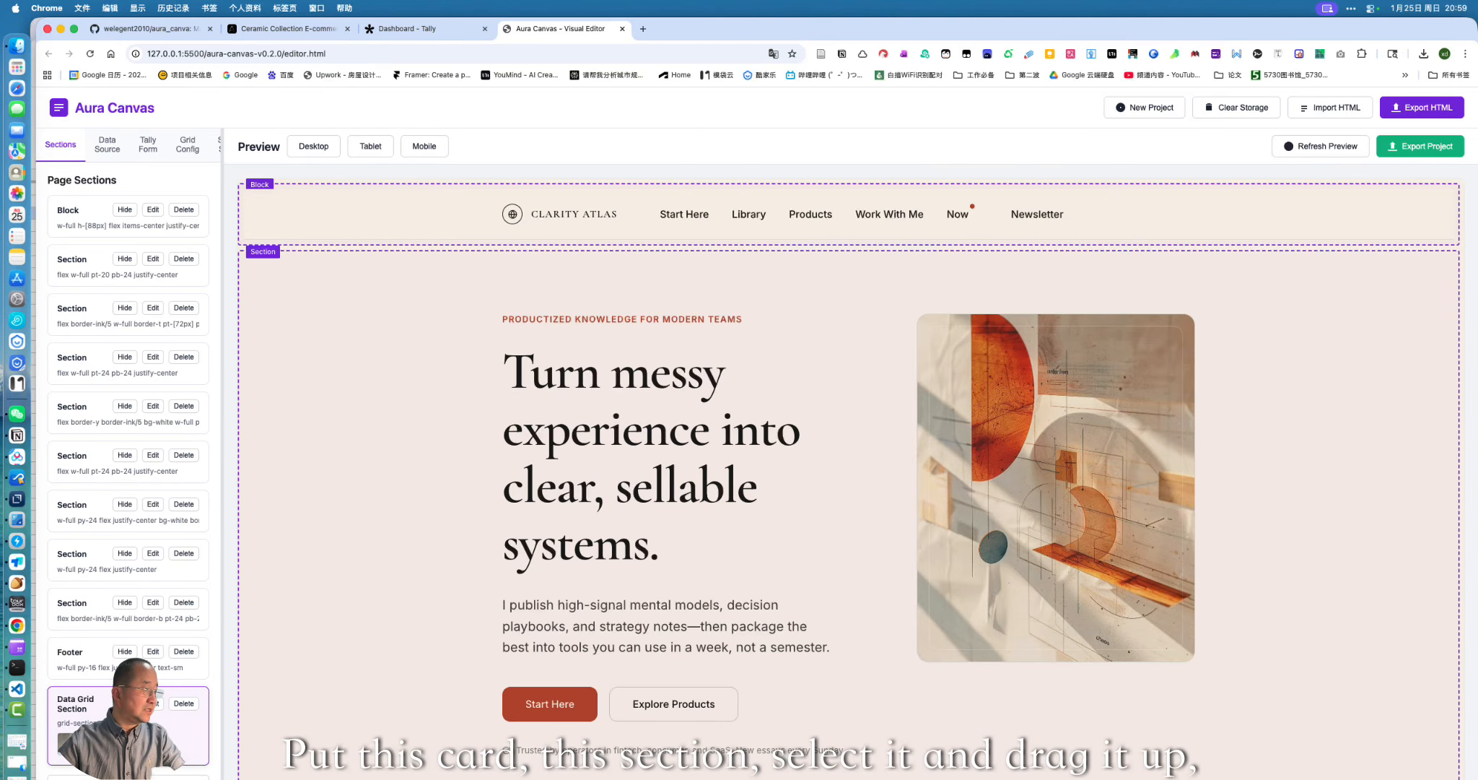
left_click(166, 625)
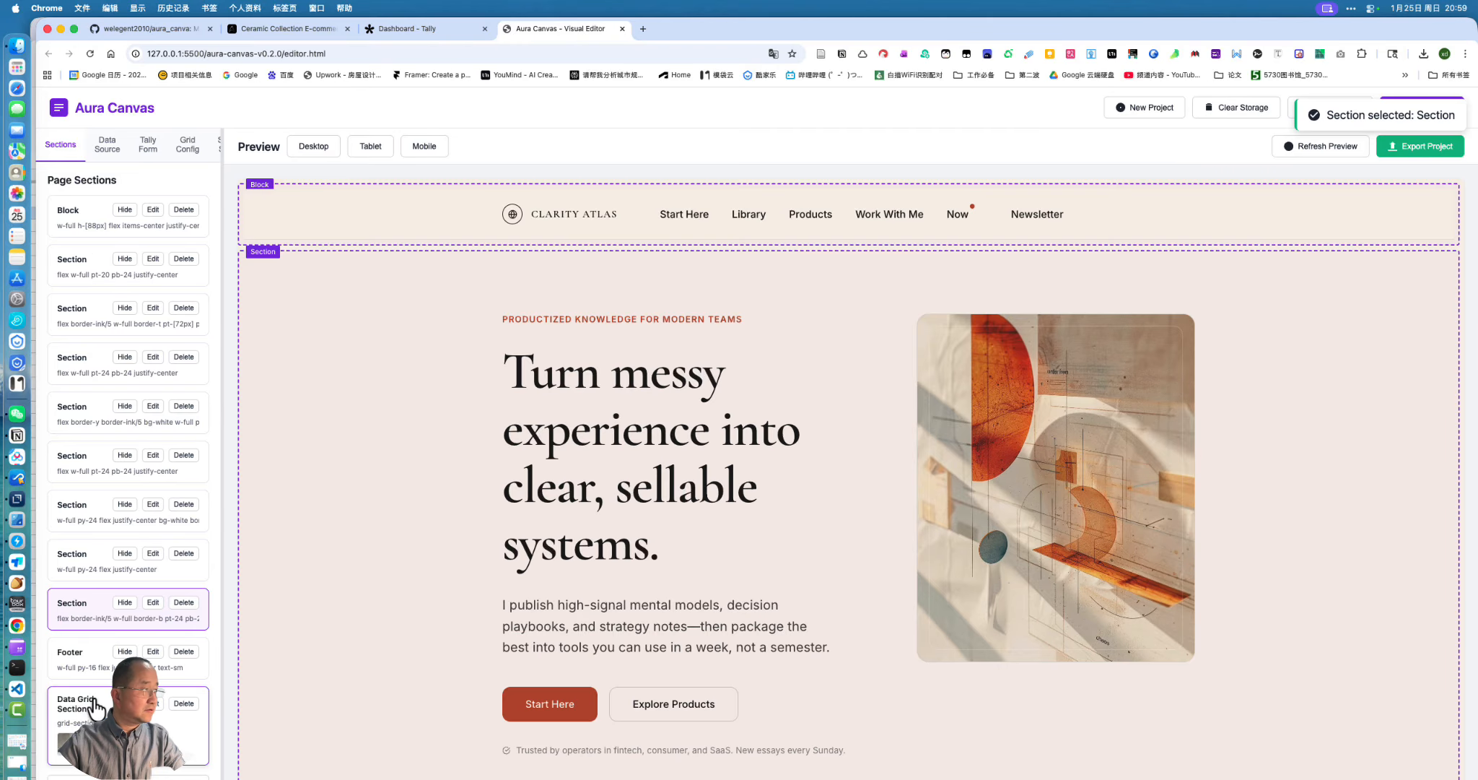
left_click(94, 671)
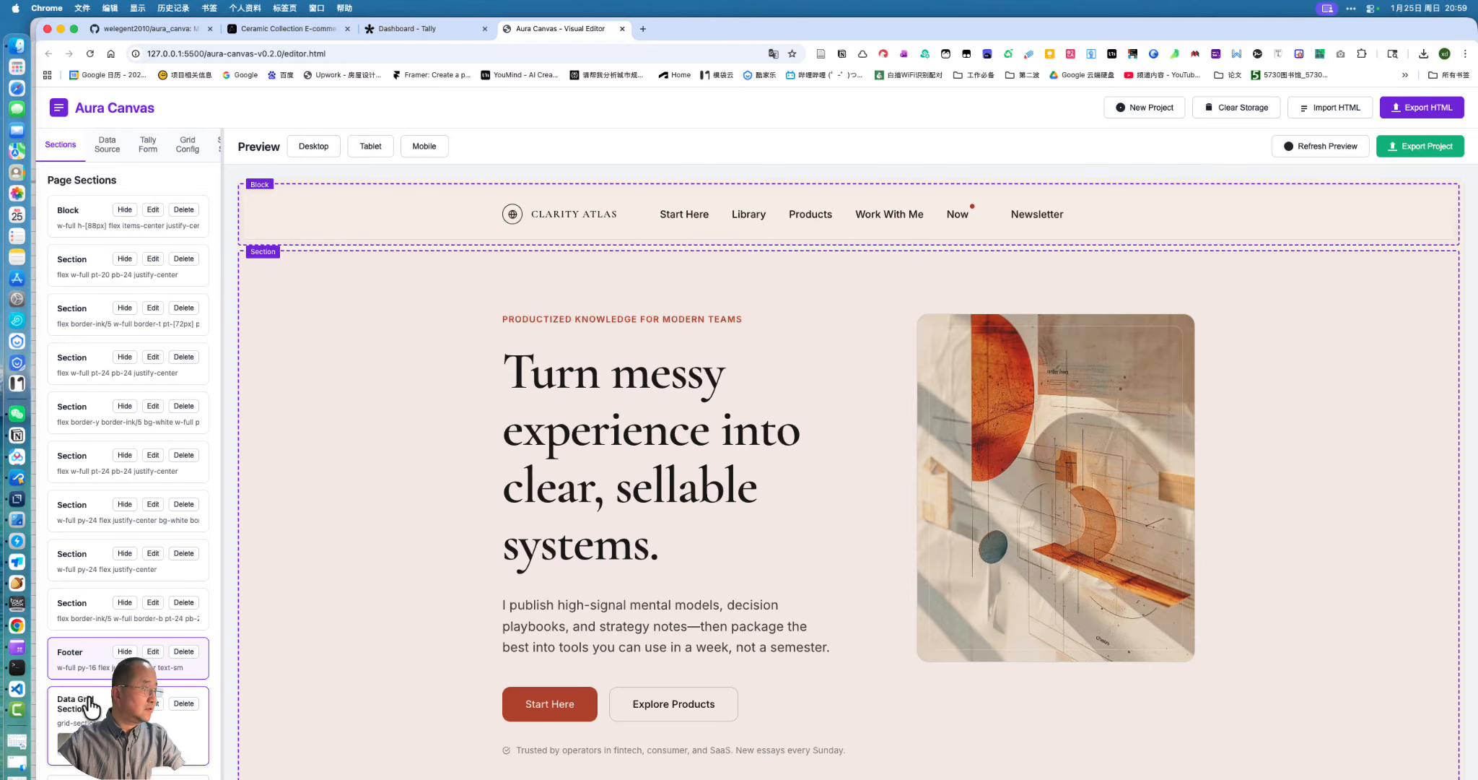
left_click(90, 675)
left_click_drag(173, 735, 172, 723)
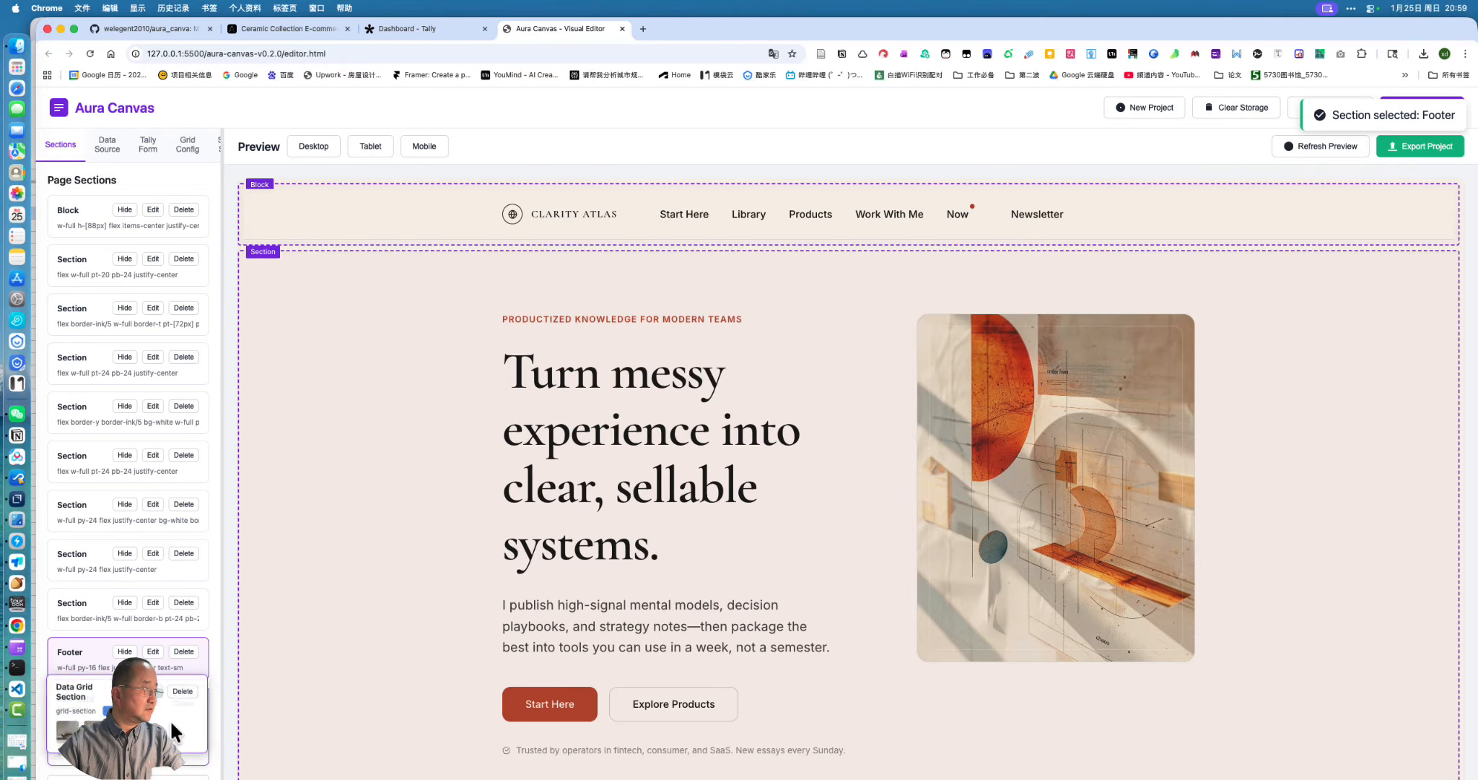
left_click(157, 617)
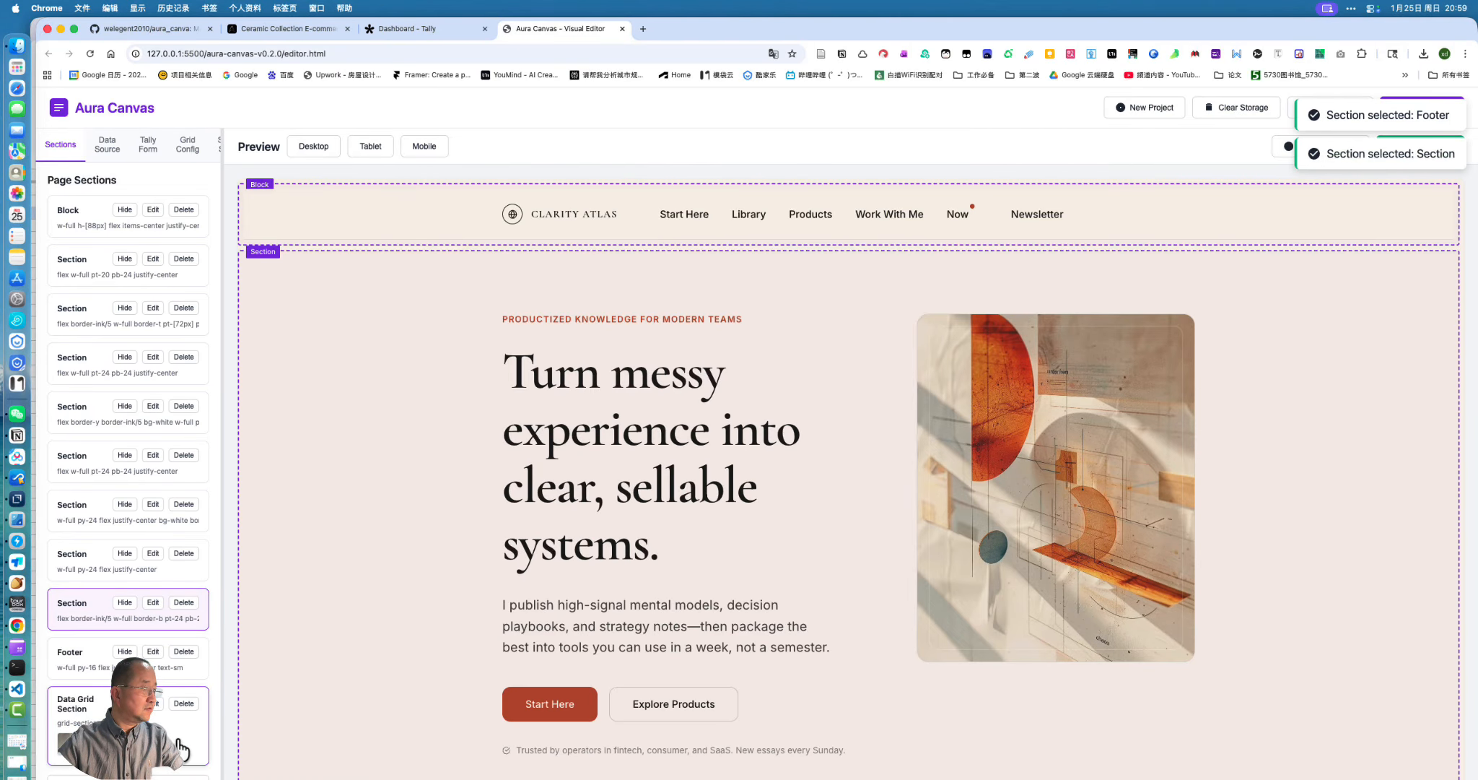
left_click_drag(179, 741, 170, 666)
left_click_drag(168, 618, 164, 668)
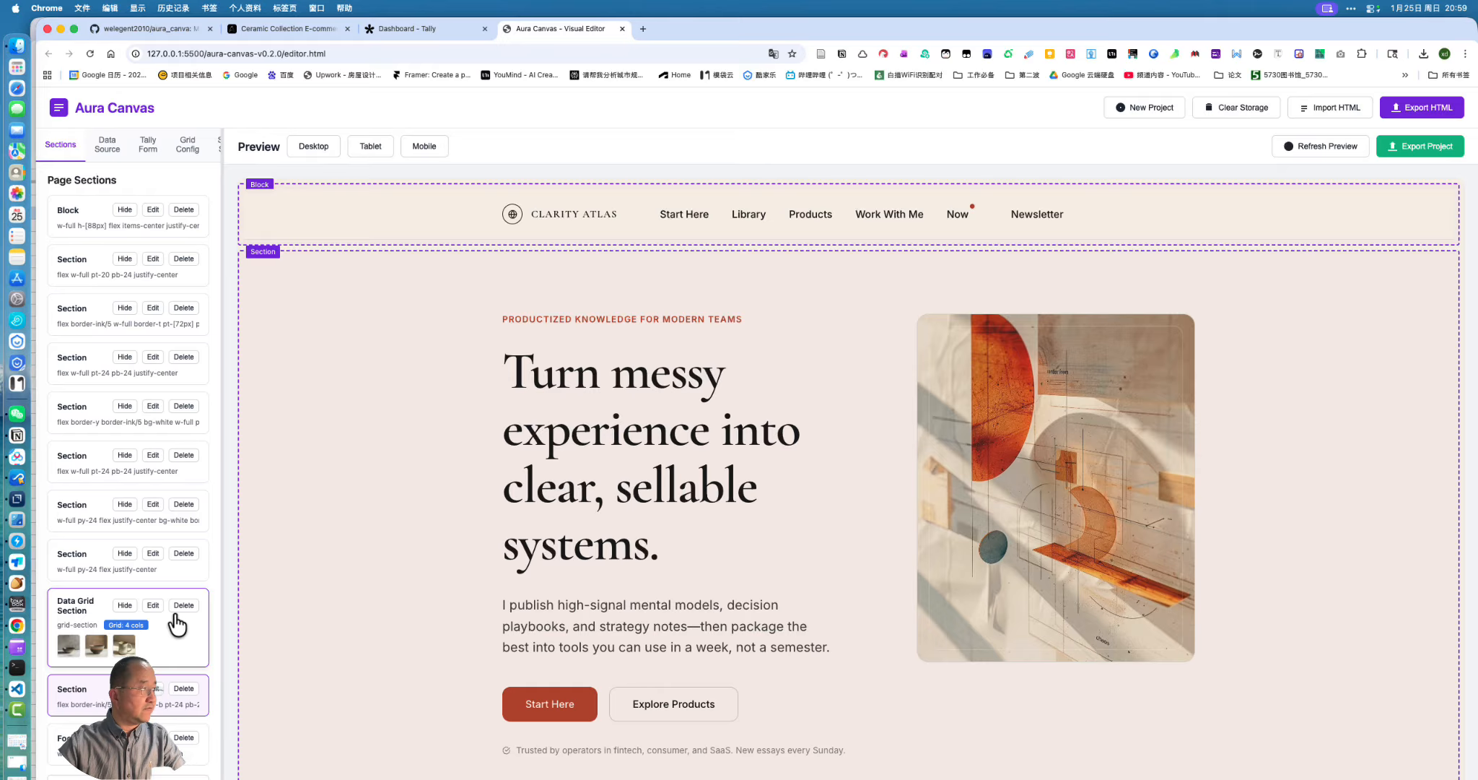
Move the Data Grid Section further up to directly after the third Section below the Block, and check its place in the preview
left_click_drag(178, 636, 171, 466)
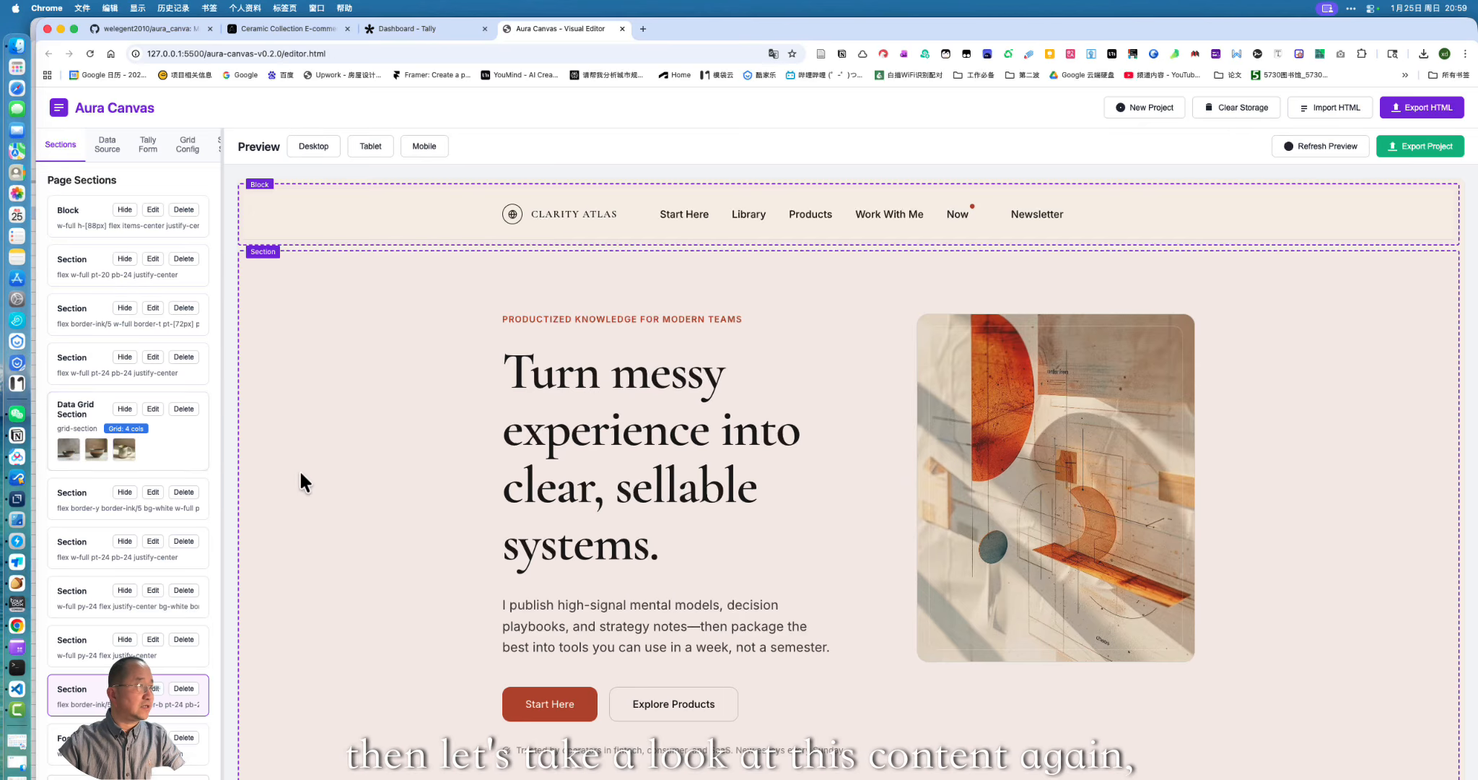
scroll(393, 302, "down", 10)
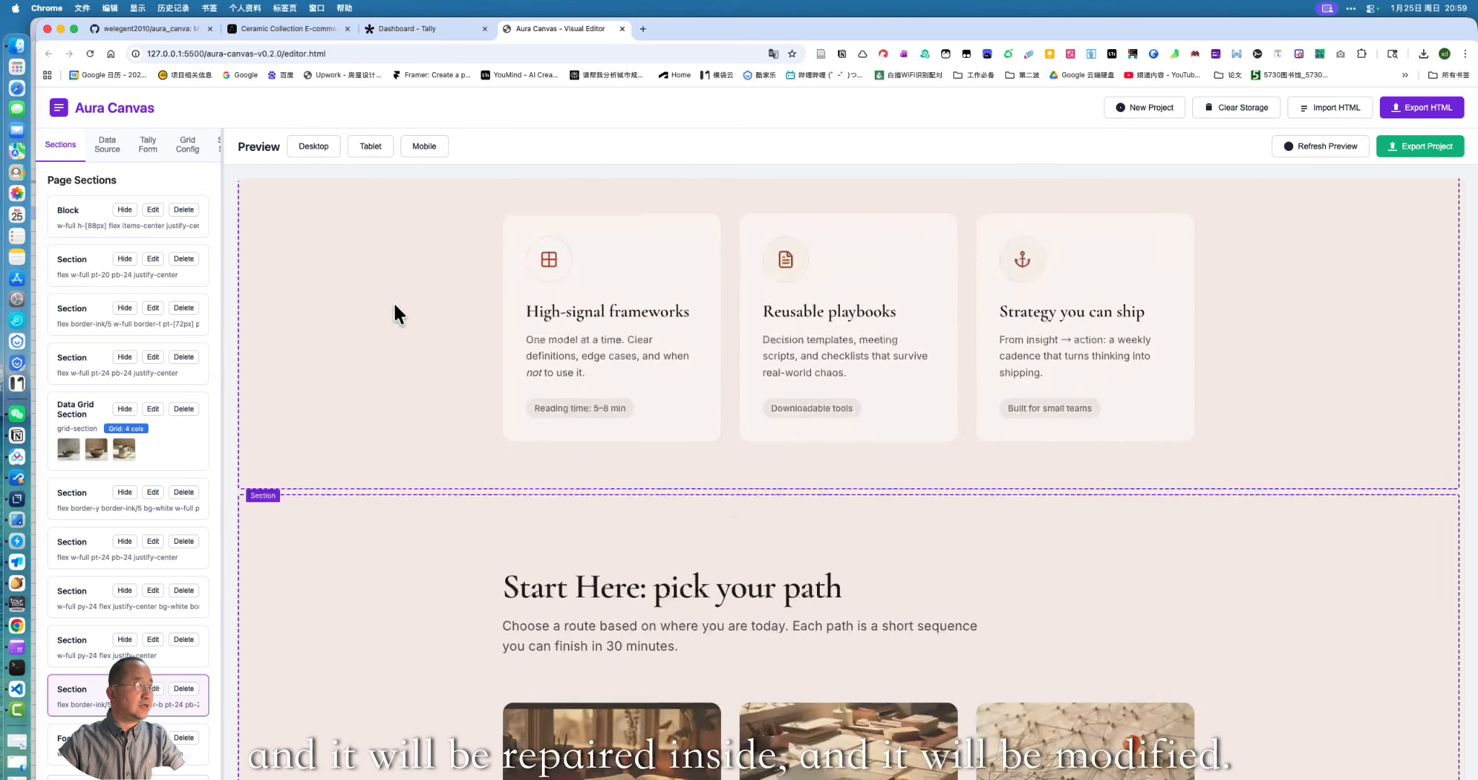
scroll(394, 300, "down", 12)
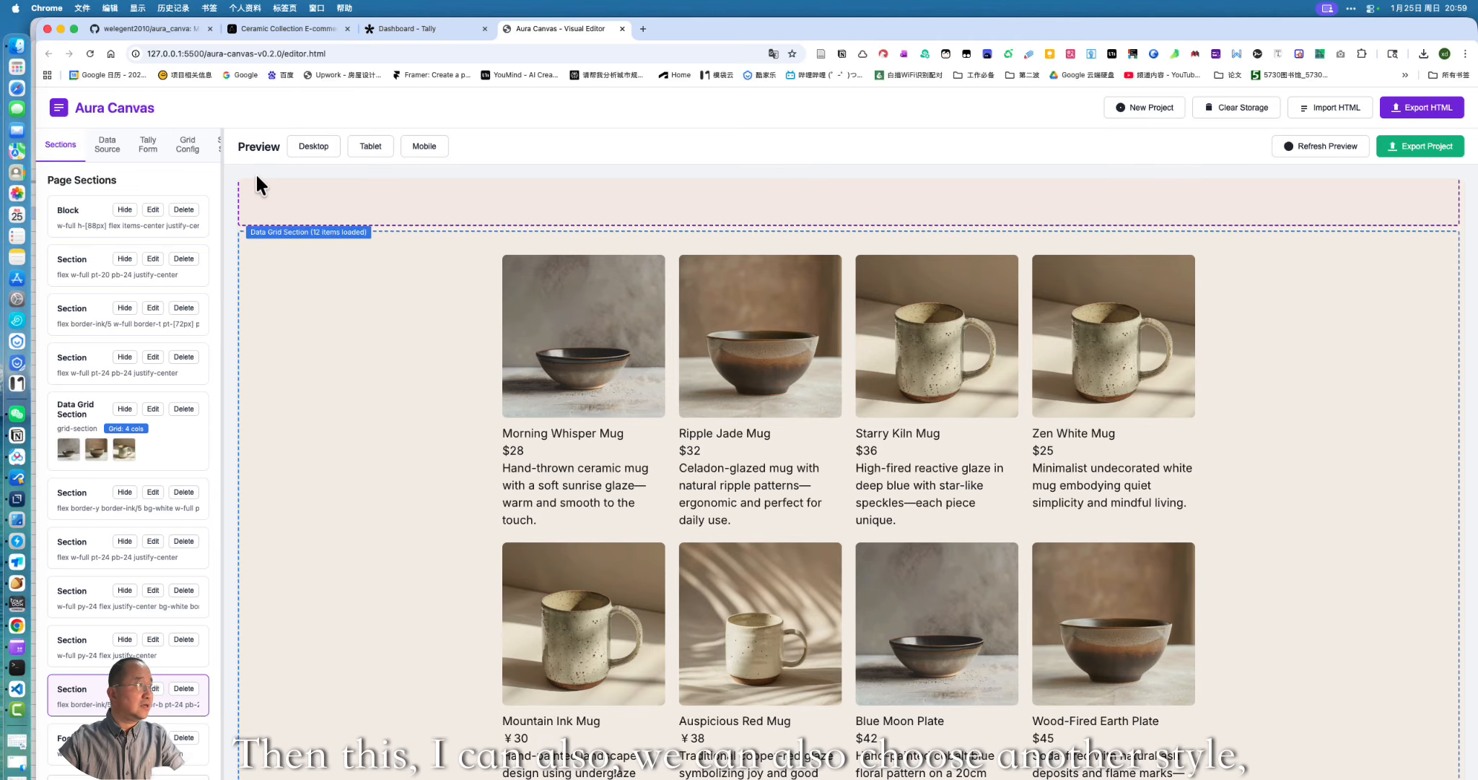
Apply the Card Standard style set to the product grid and check the cards in the preview
left_click(218, 144)
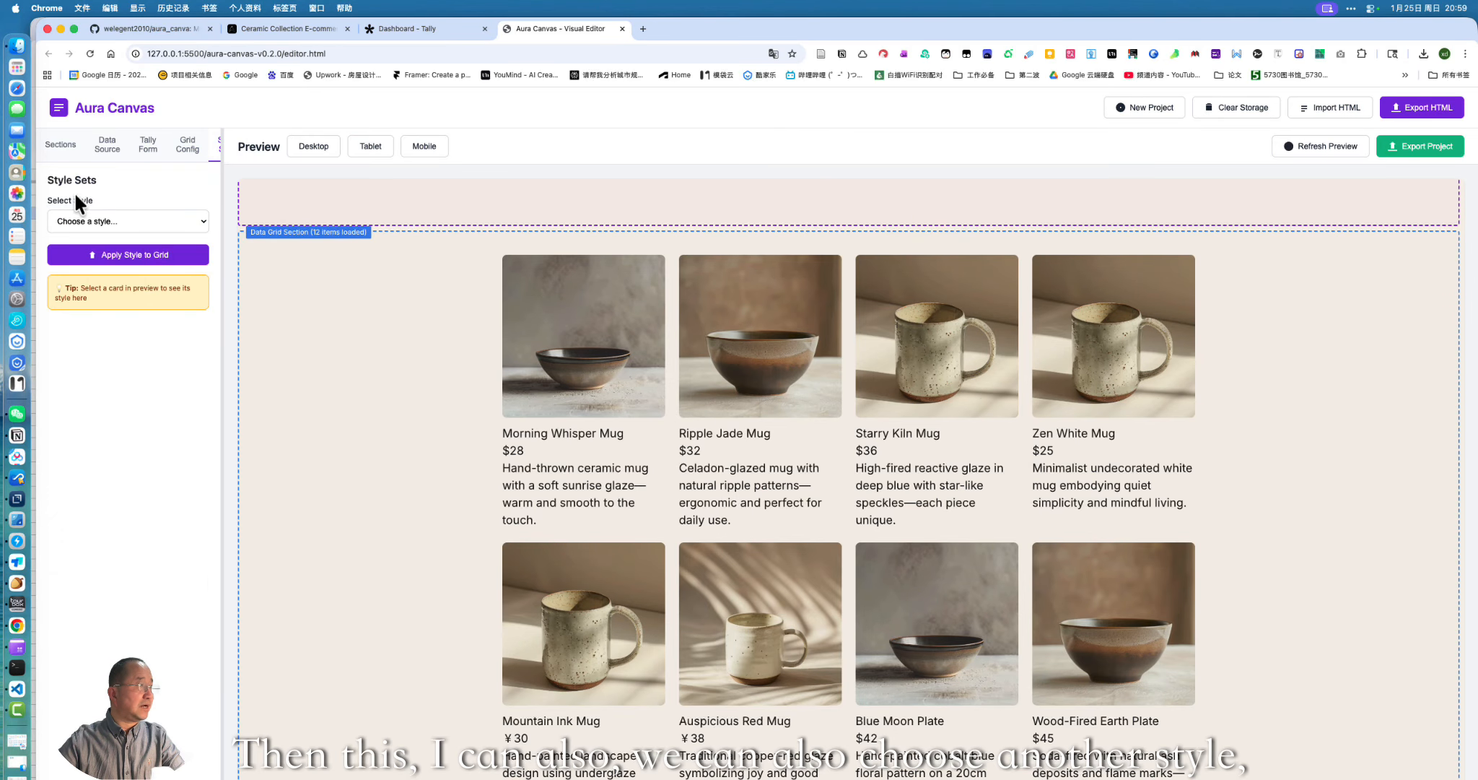
left_click(175, 217)
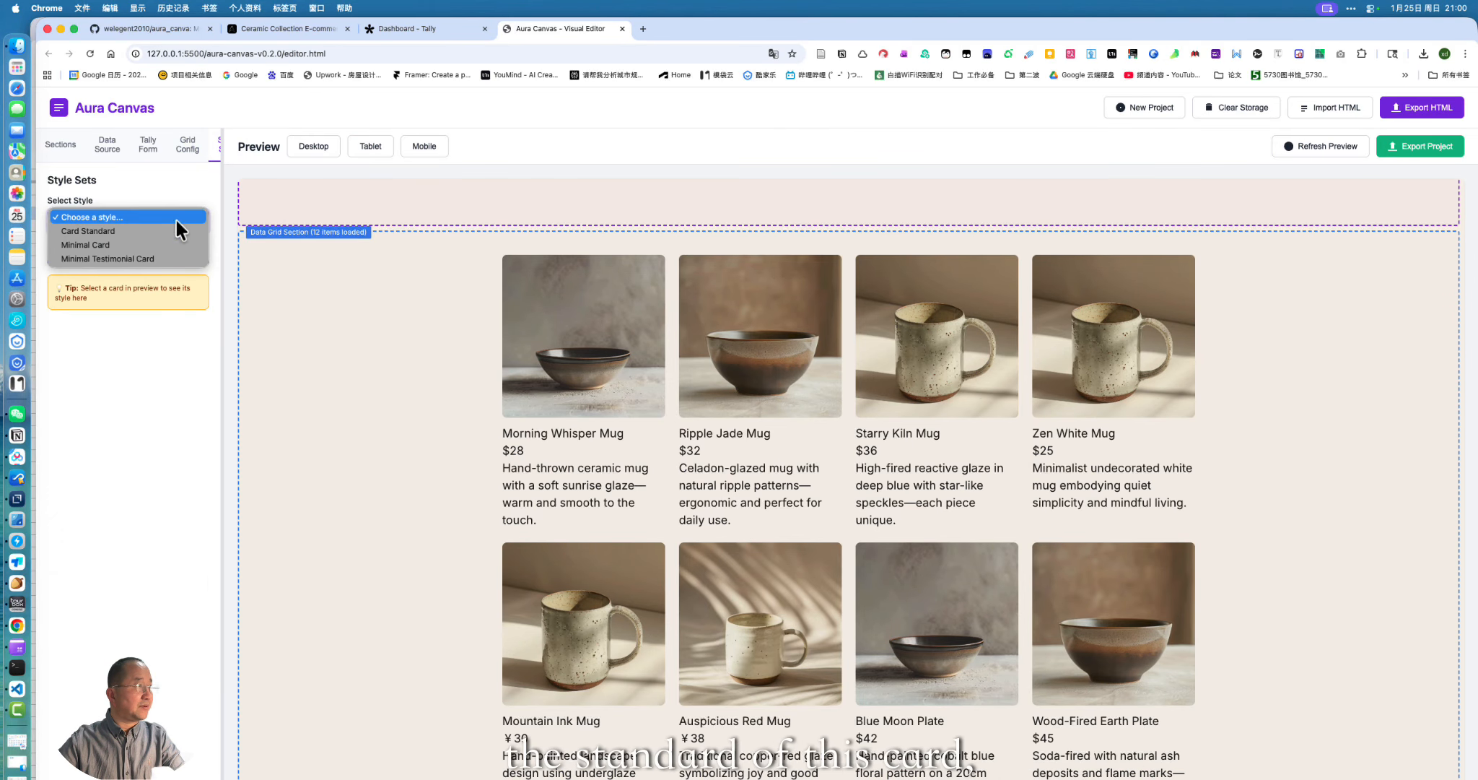
left_click(94, 230)
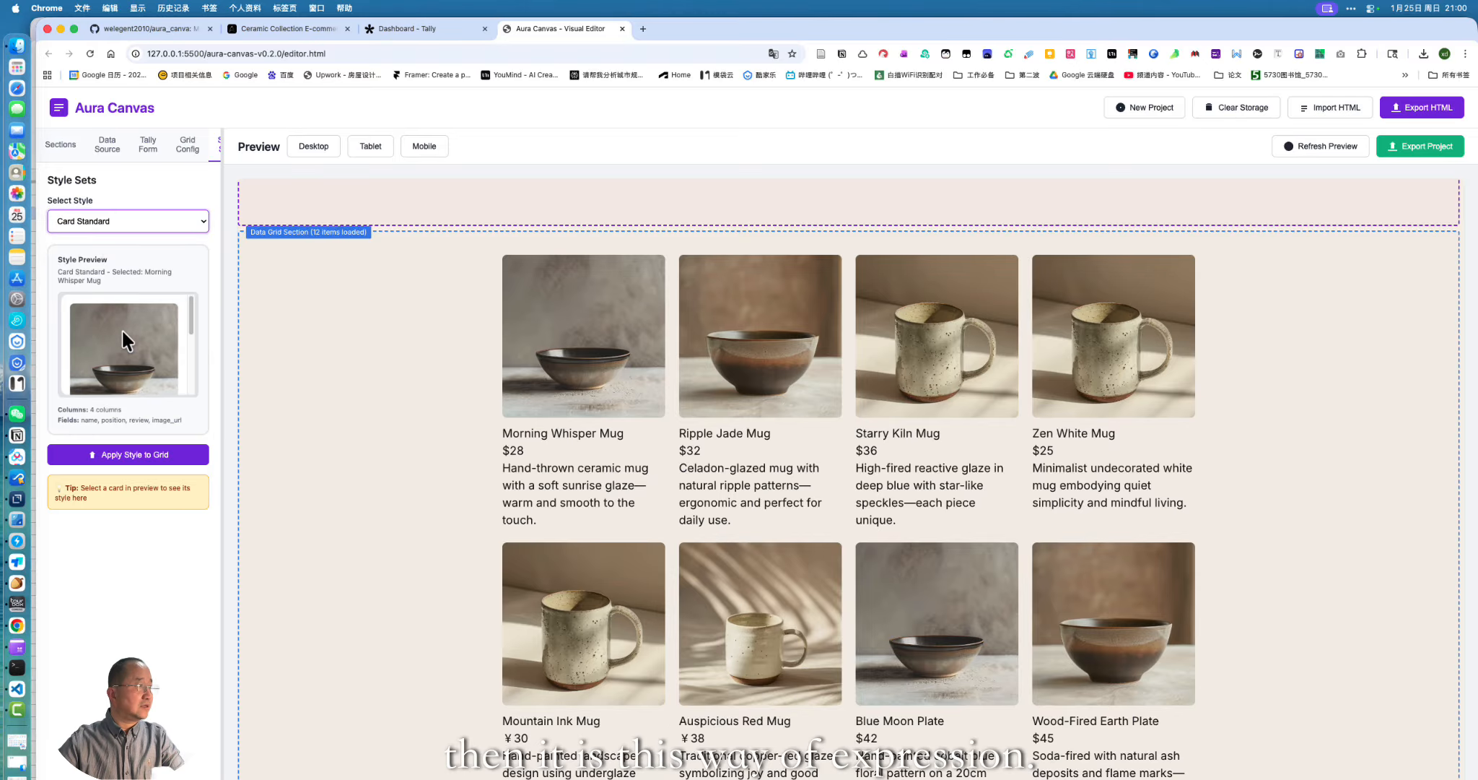
scroll(126, 346, "down", 5)
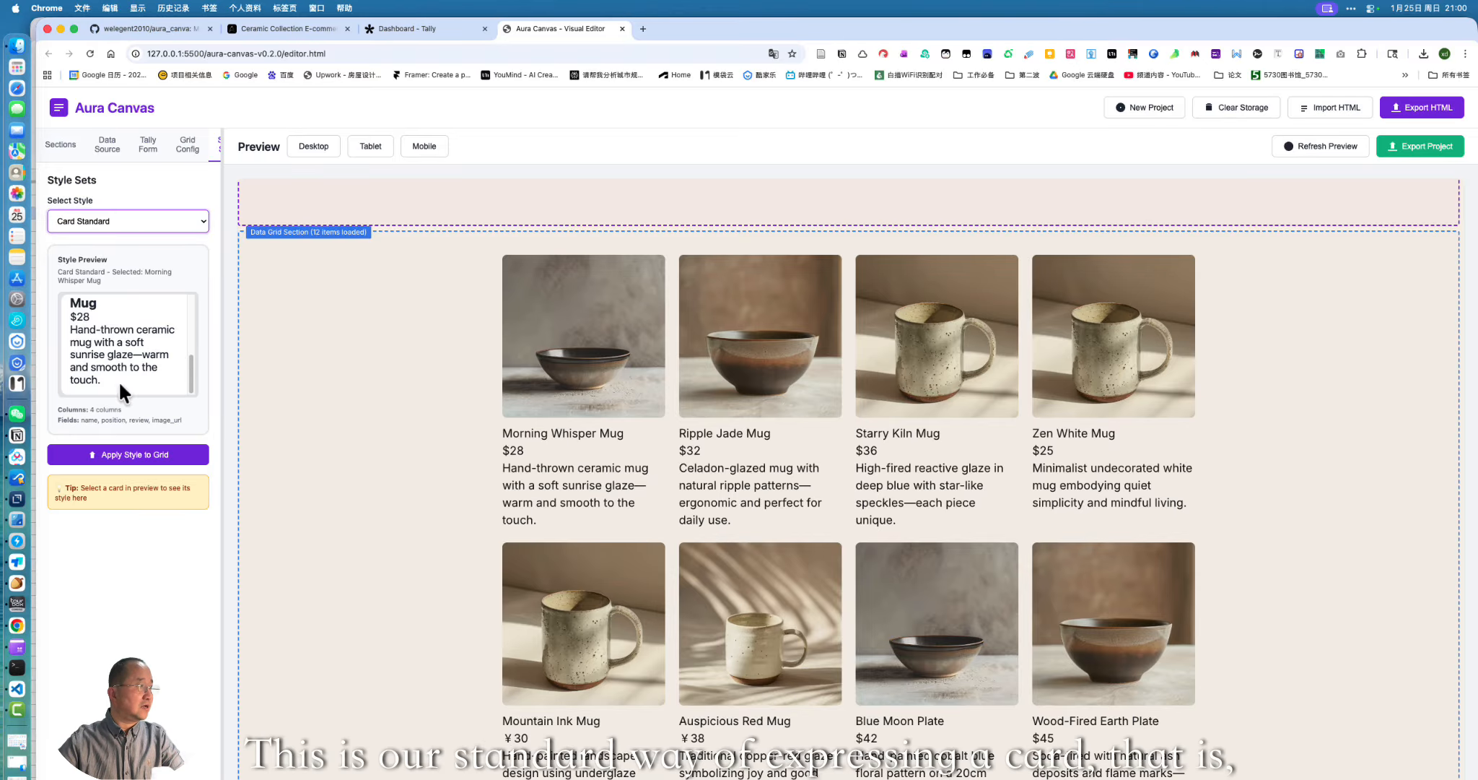
left_click(143, 455)
scroll(433, 401, "down", 10)
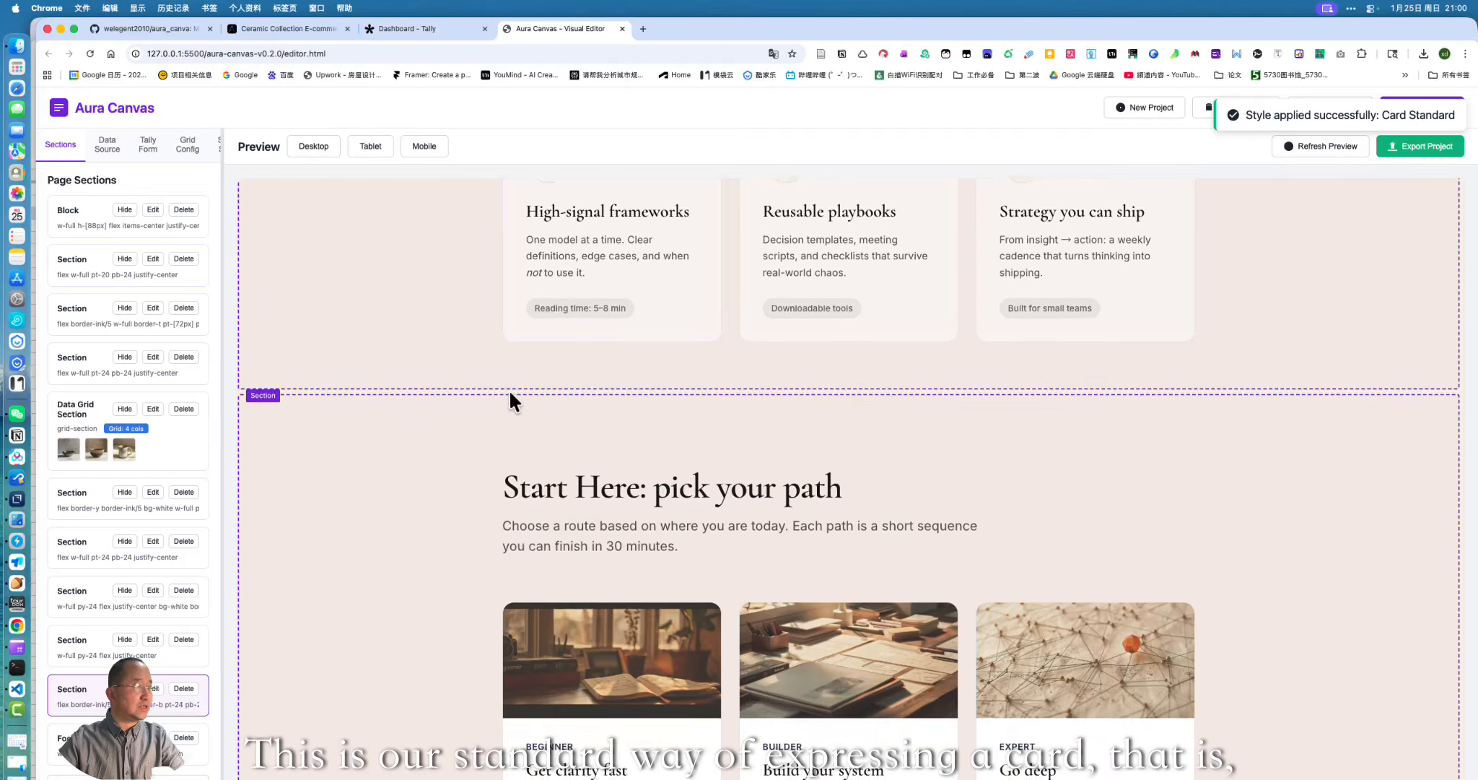
scroll(509, 394, "down", 15)
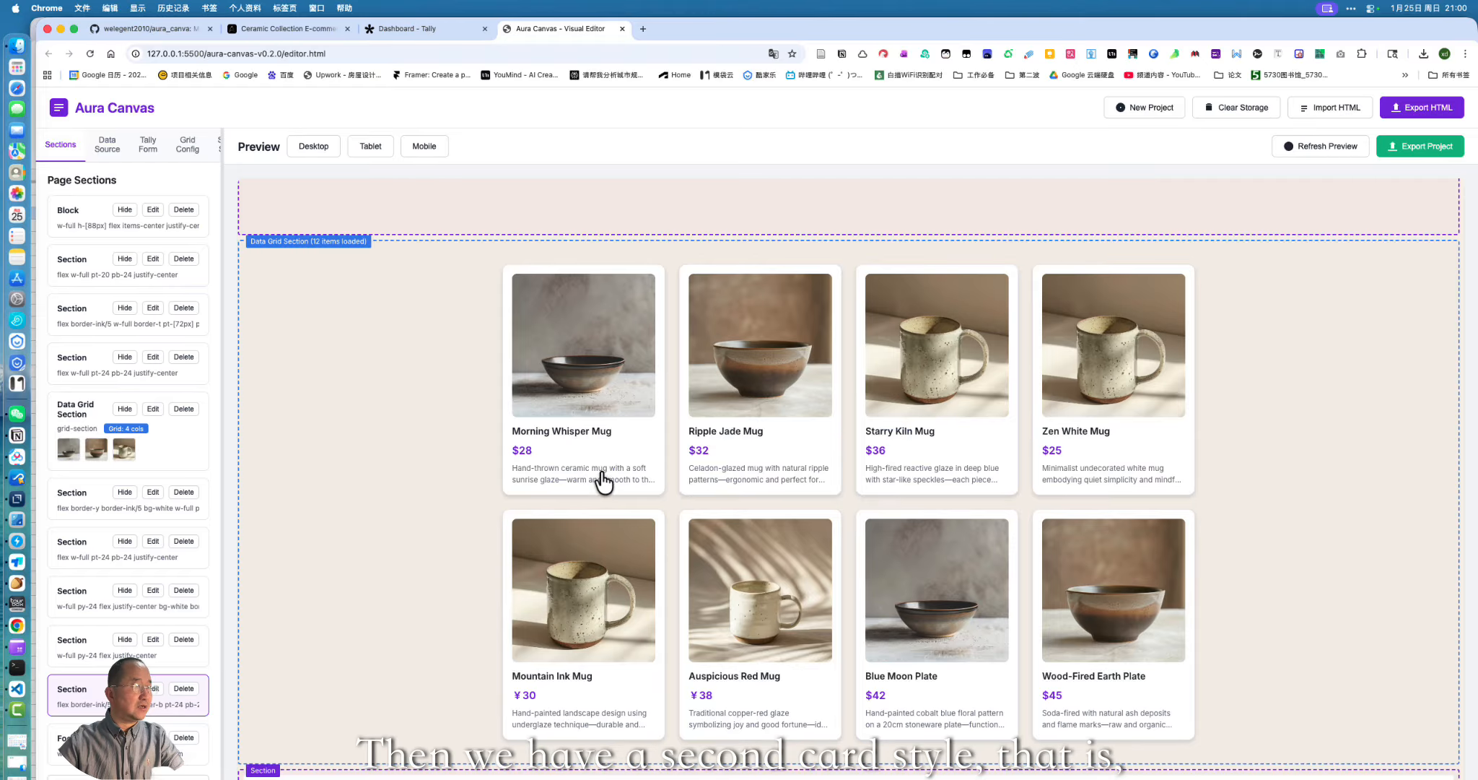
Apply the Minimal Card style set to the product grid and check the cards in the preview
left_click(220, 151)
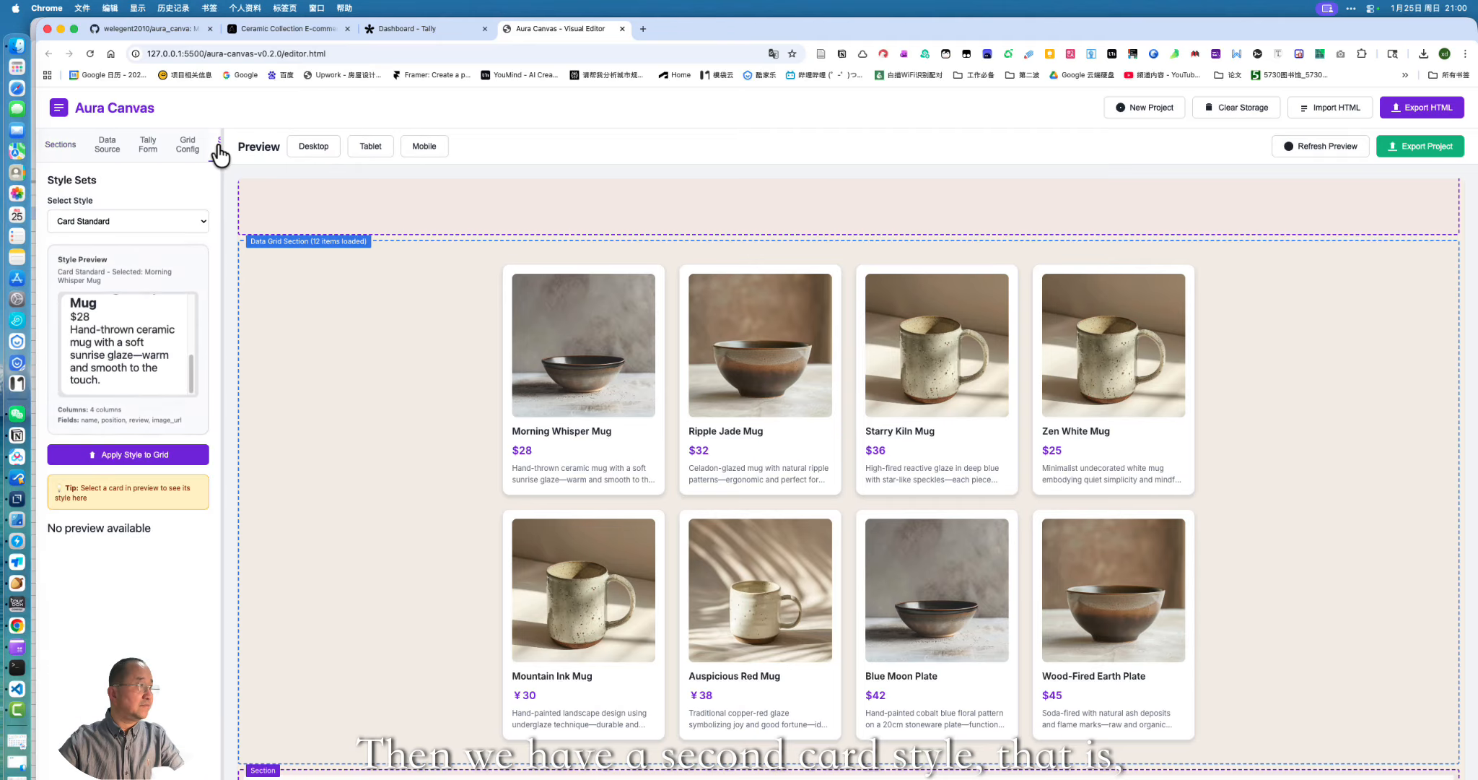
left_click(196, 220)
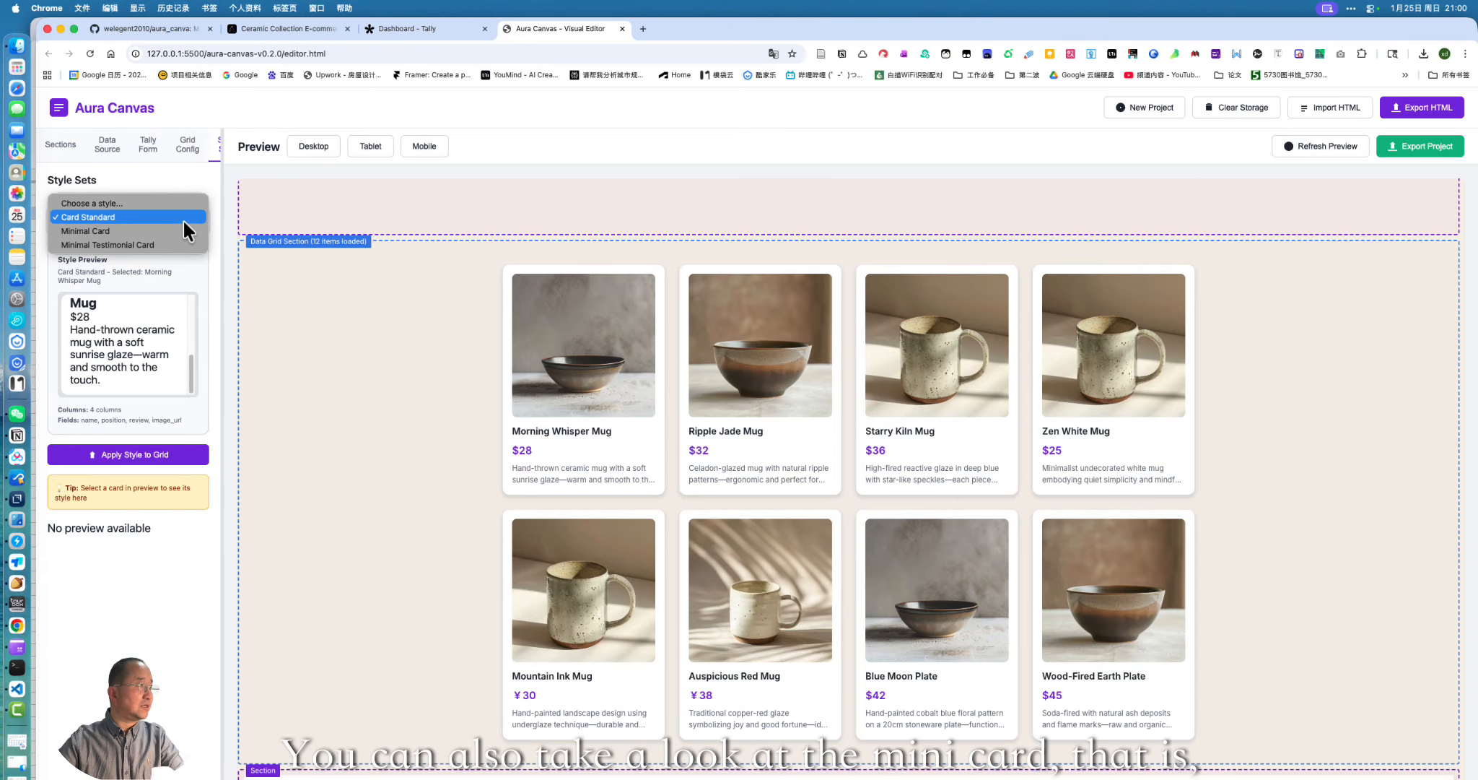
left_click(173, 226)
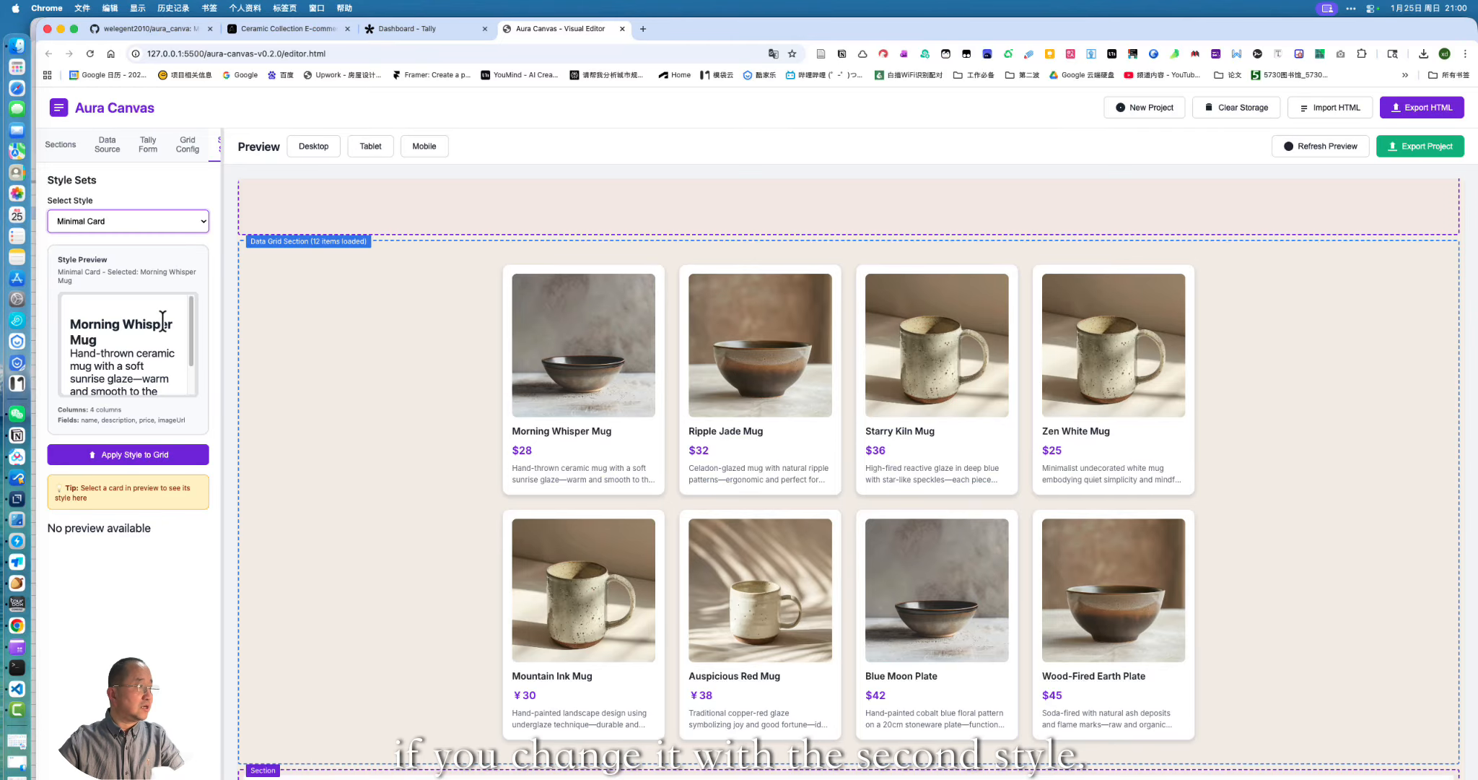
scroll(161, 319, "down", 4)
left_click(141, 455)
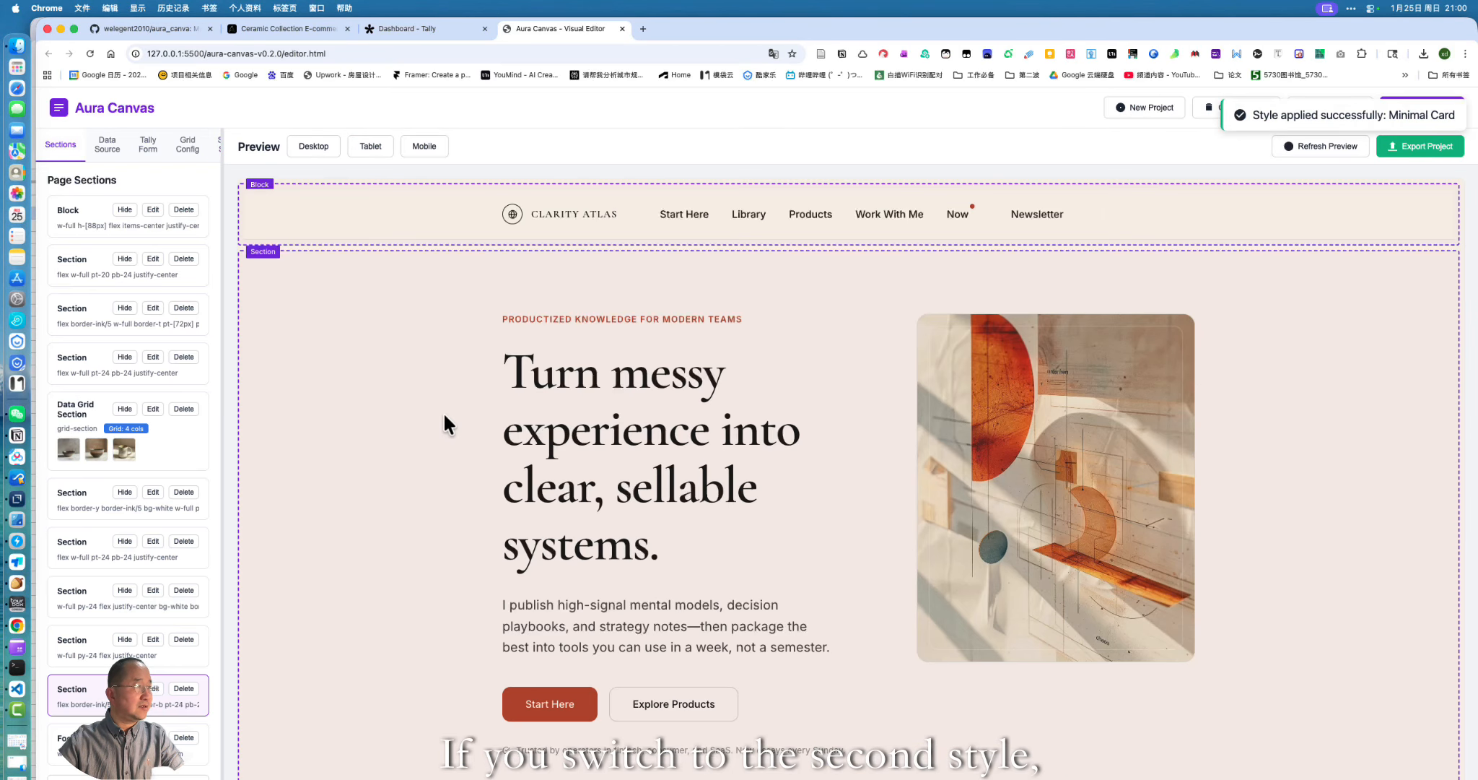
scroll(444, 411, "down", 10)
scroll(445, 415, "down", 12)
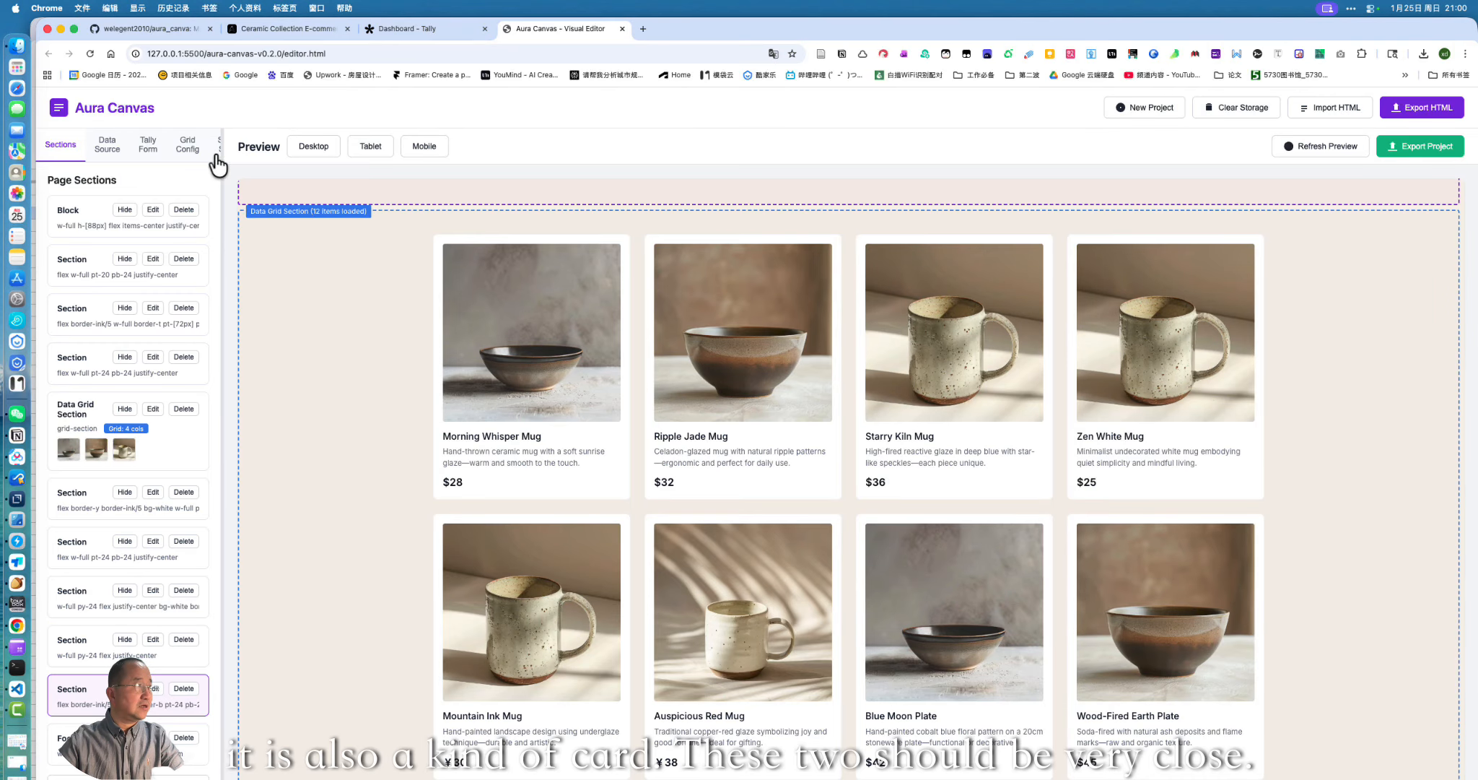
Go to the data source settings, switch to the person spreadsheet in the other Chrome window and copy its share link
left_click(218, 144)
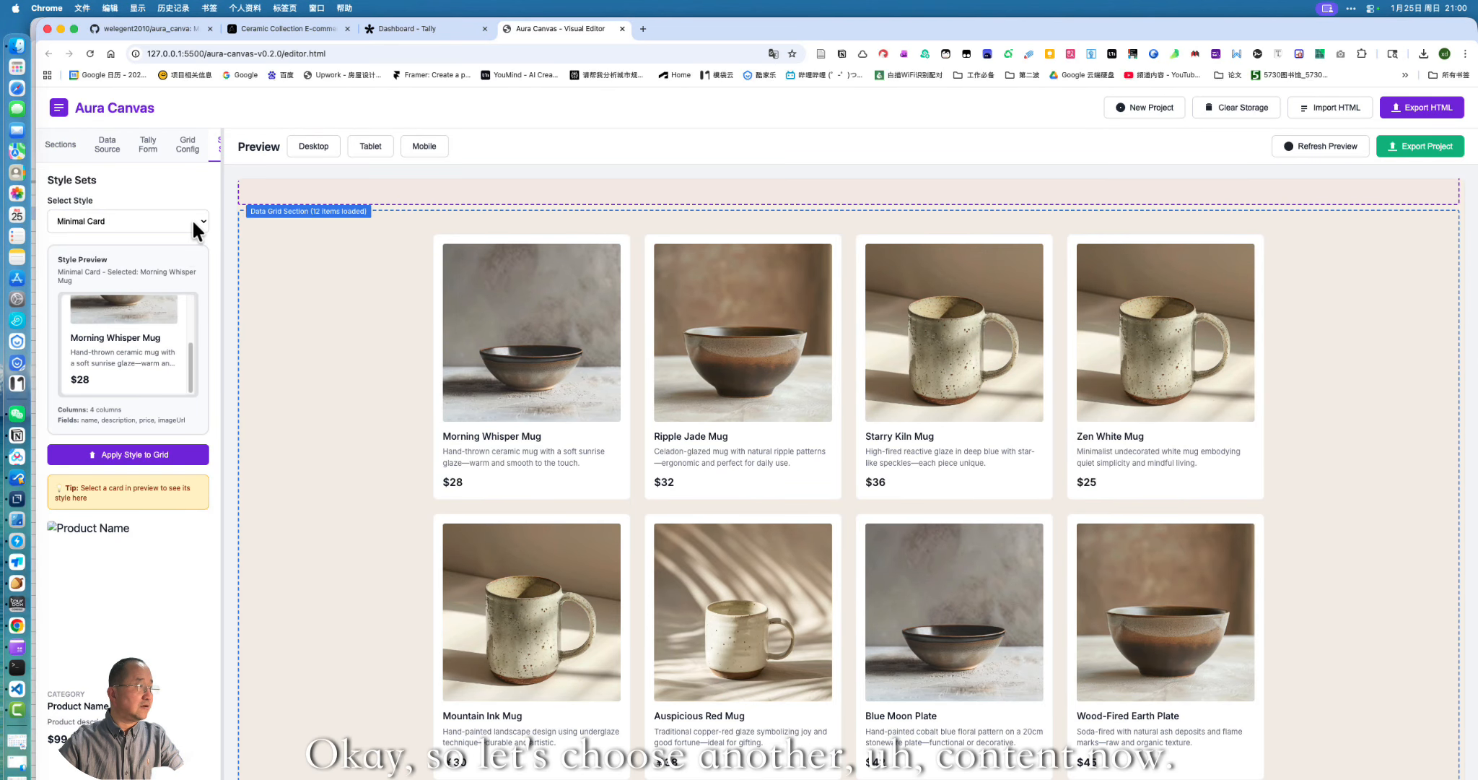
left_click(107, 151)
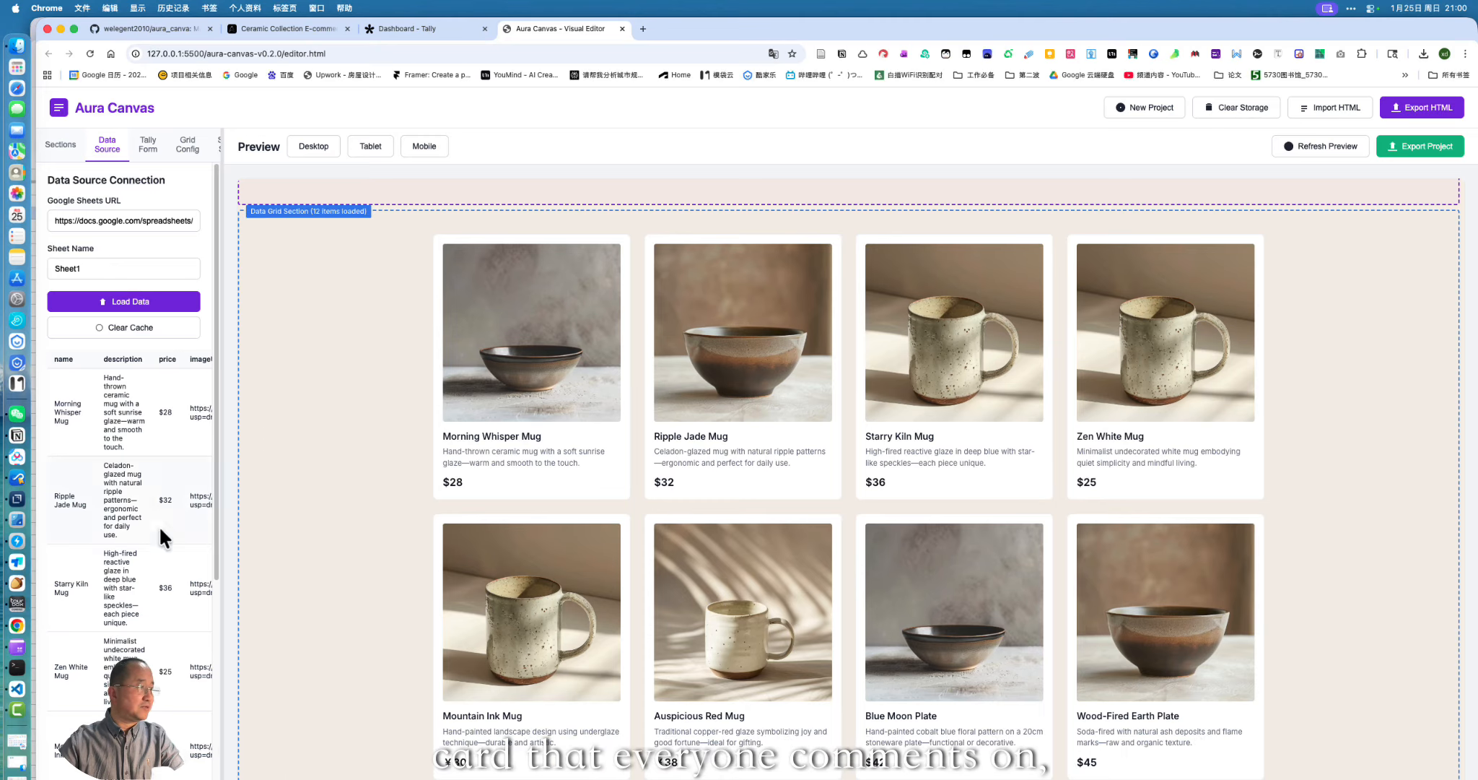
right_click(19, 626)
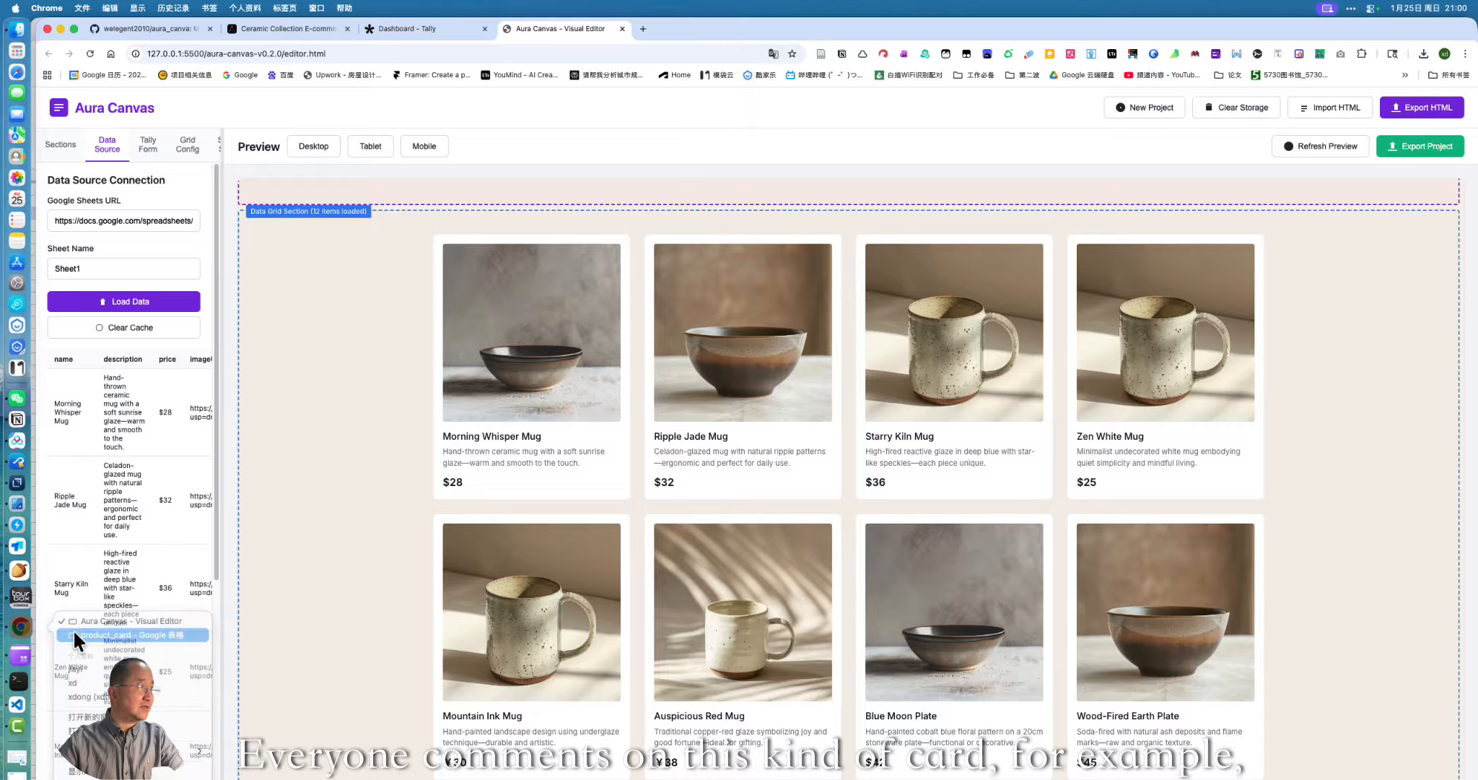
left_click(73, 635)
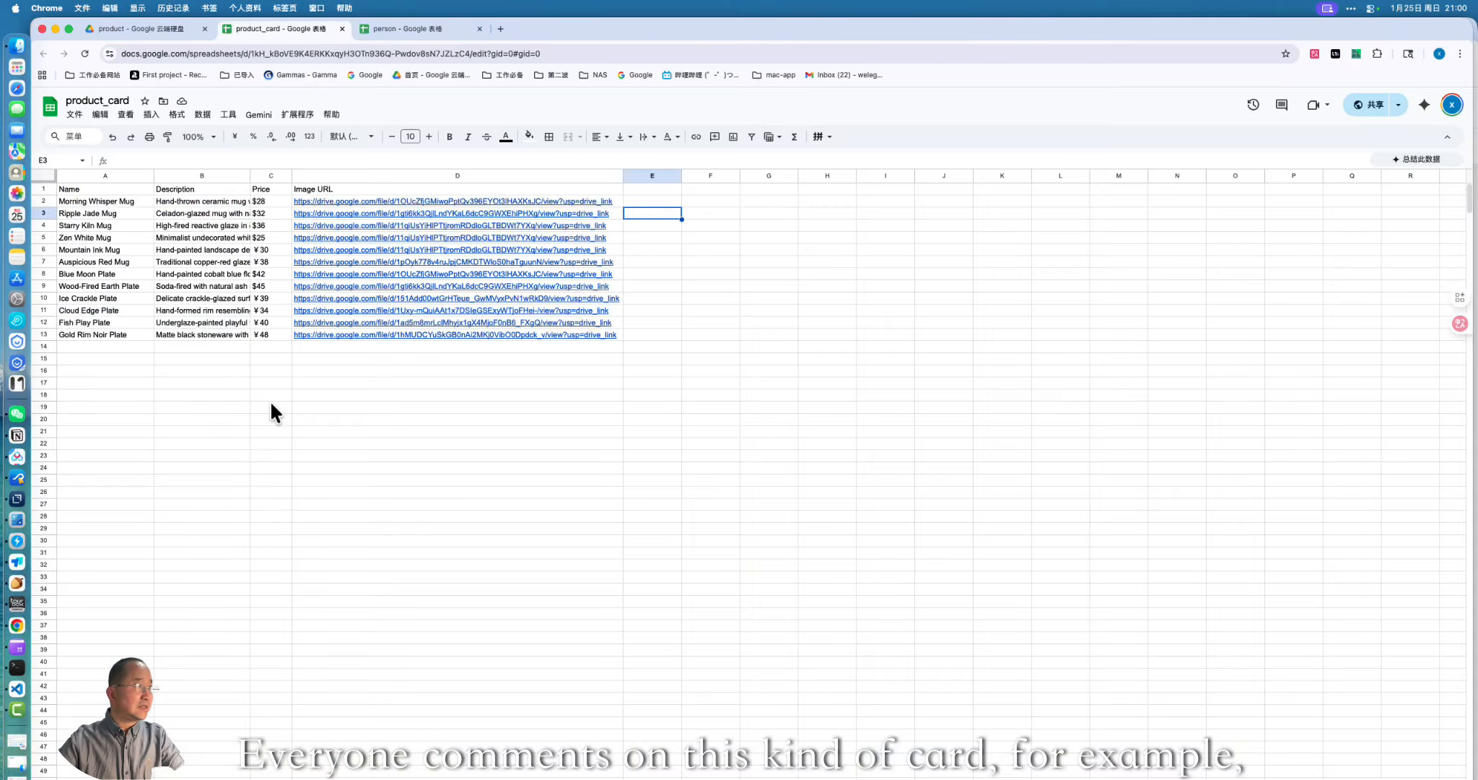
left_click(428, 26)
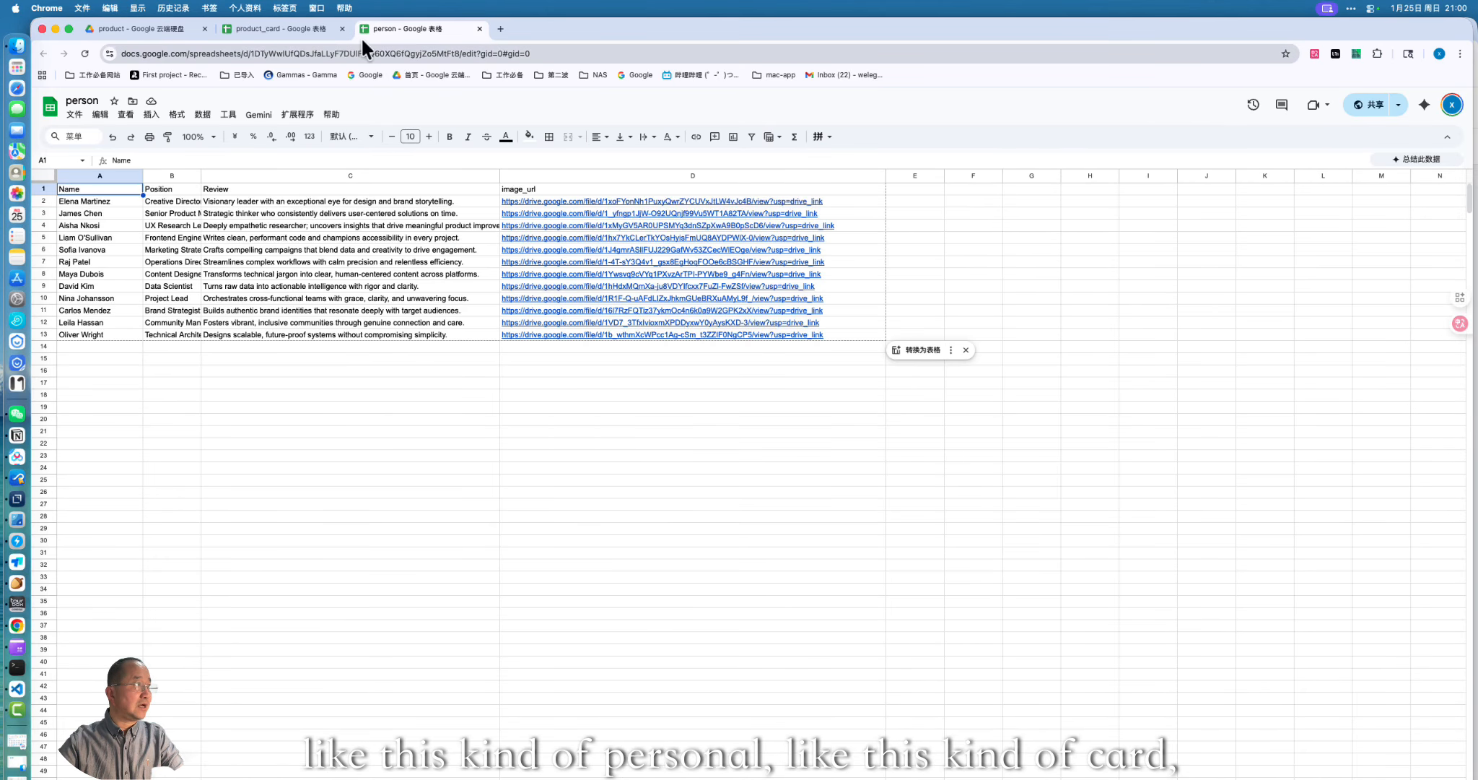
left_click(1397, 105)
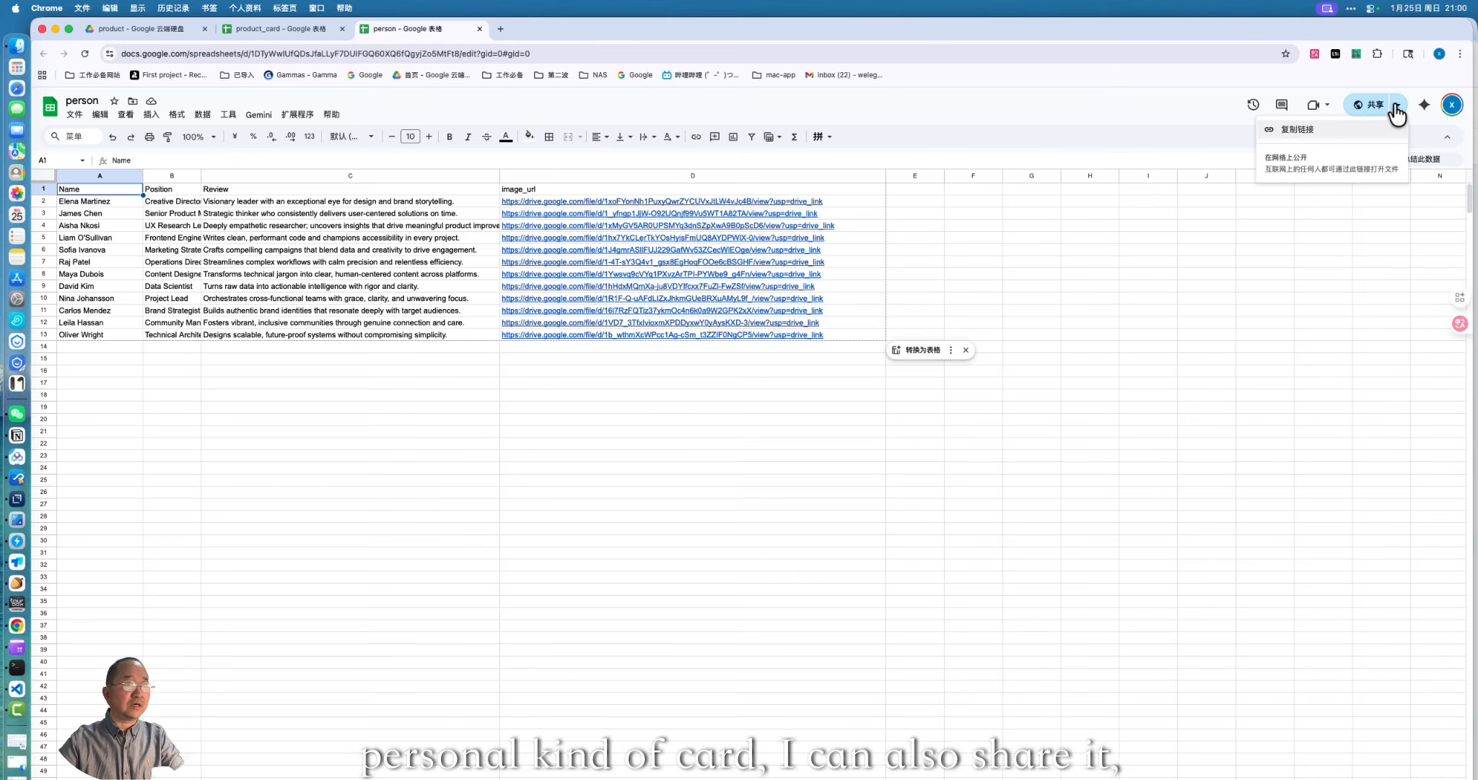
left_click(1324, 130)
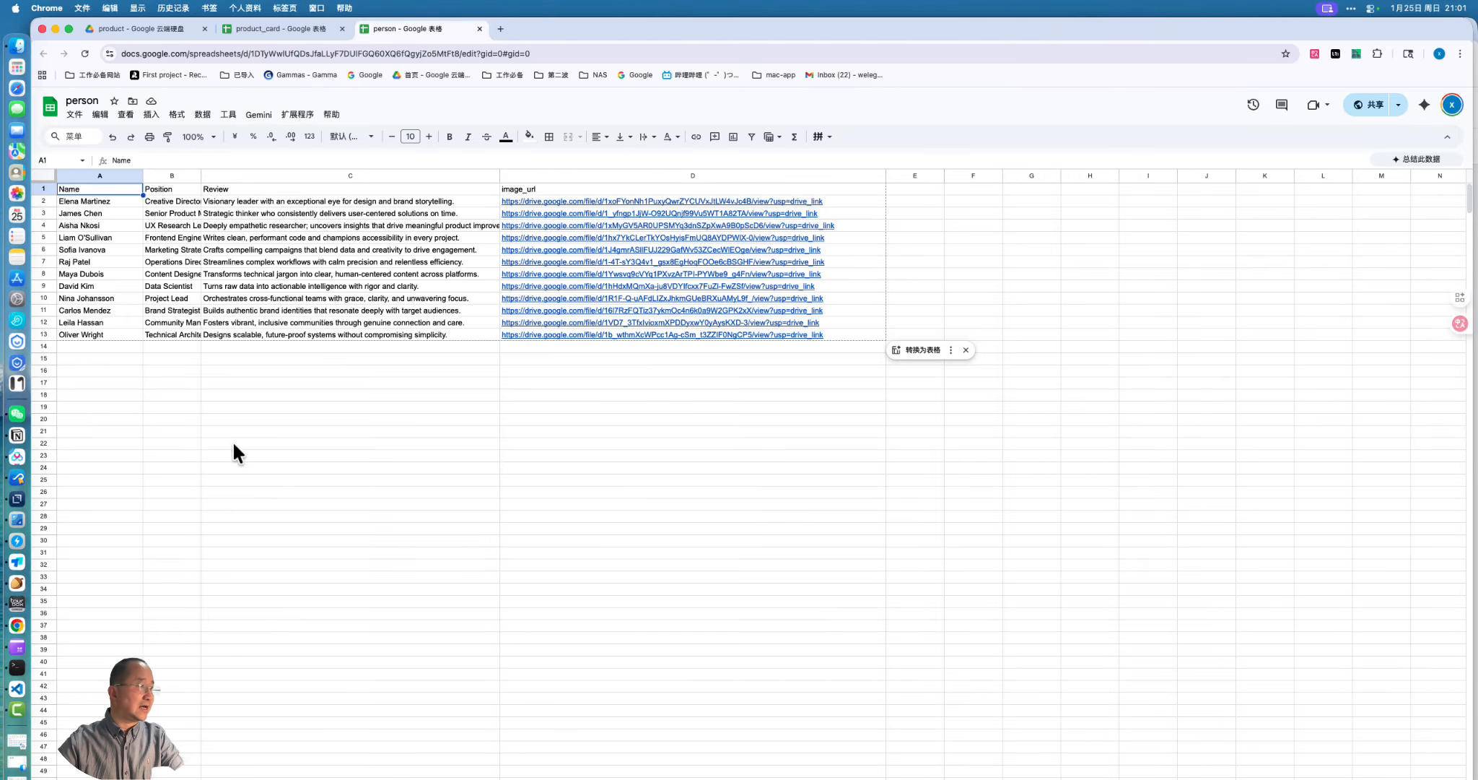
Switch back to Aura Canvas, replace the Google Sheets URL with the person spreadsheet link, load Sheet1 and review the loaded rows
right_click(19, 625)
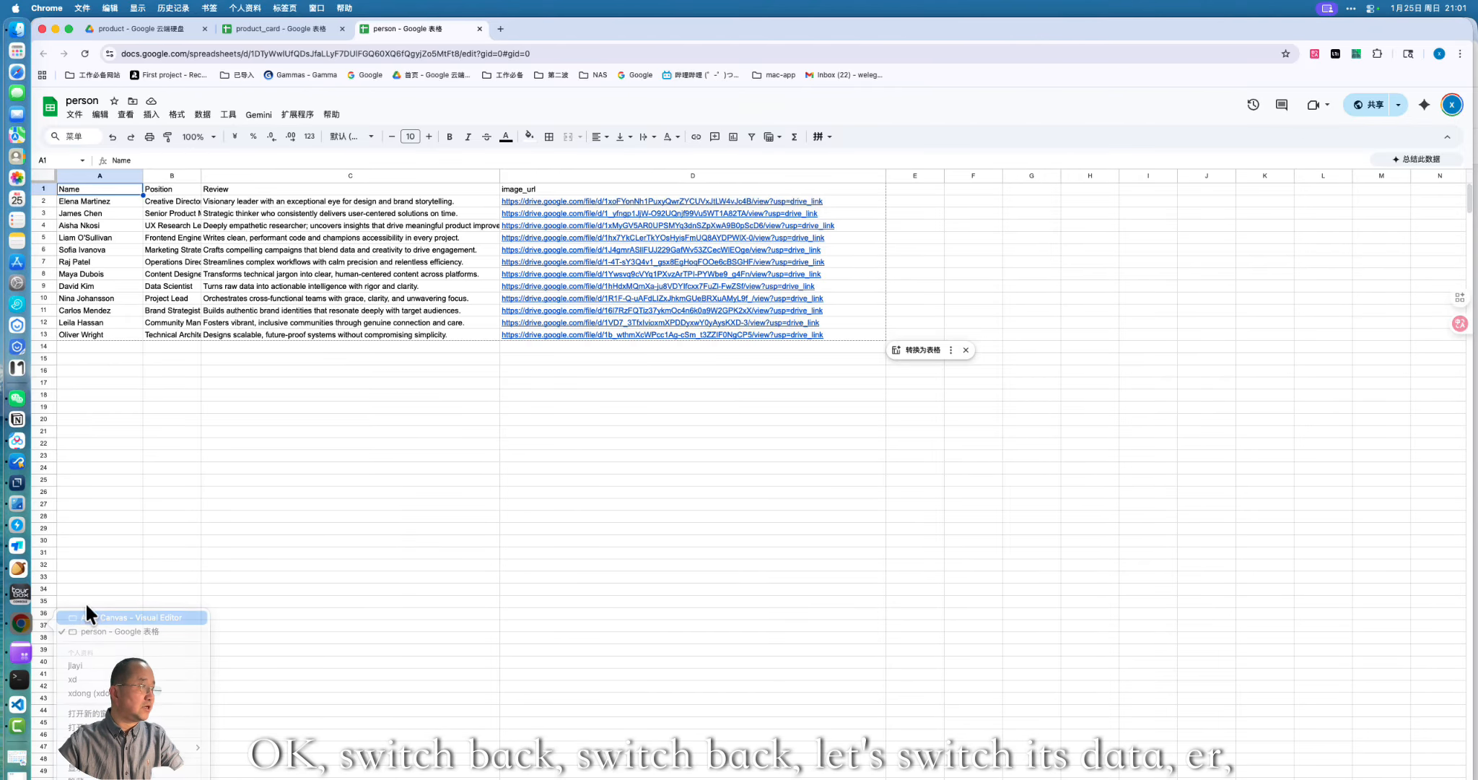
left_click(85, 605)
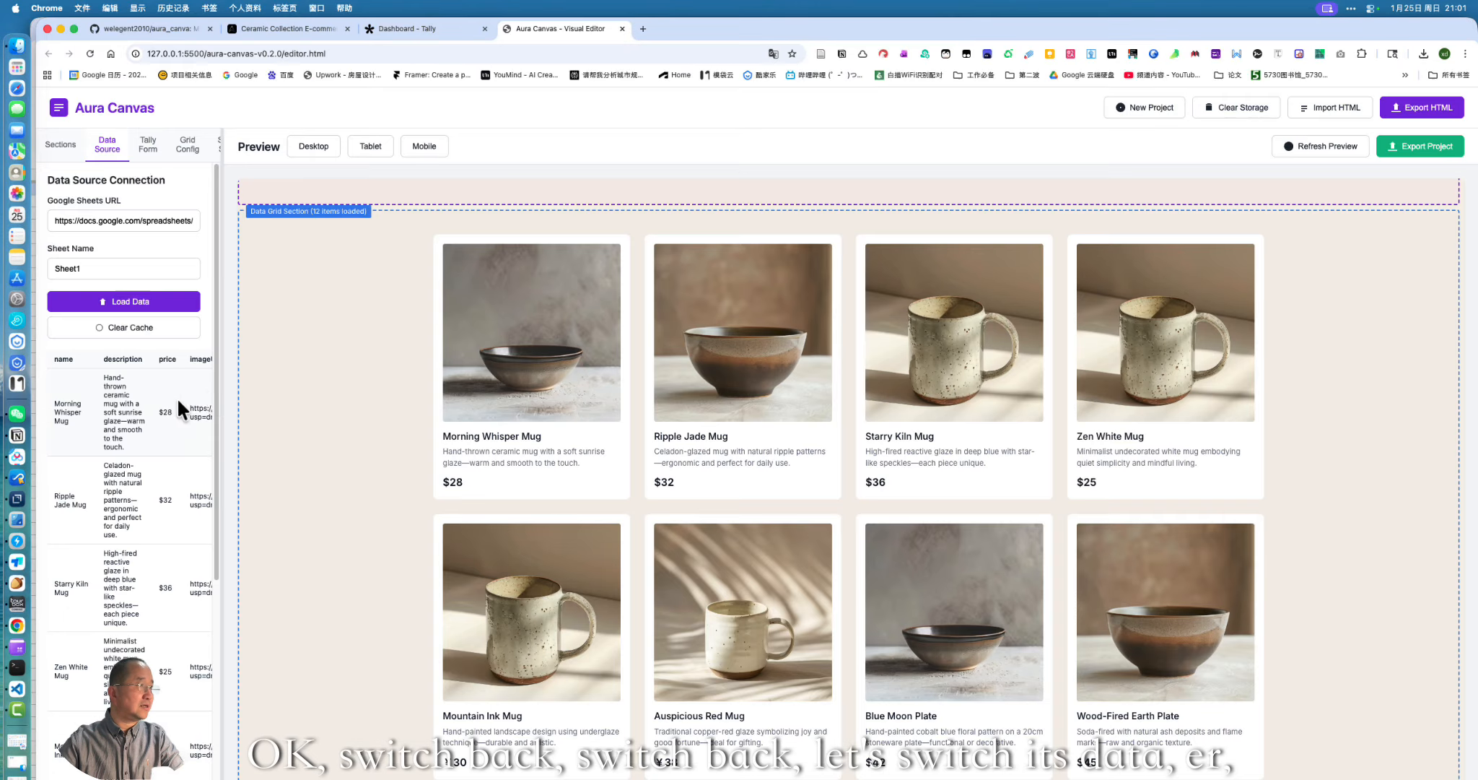
triple_click(125, 225)
key("BackSpace")
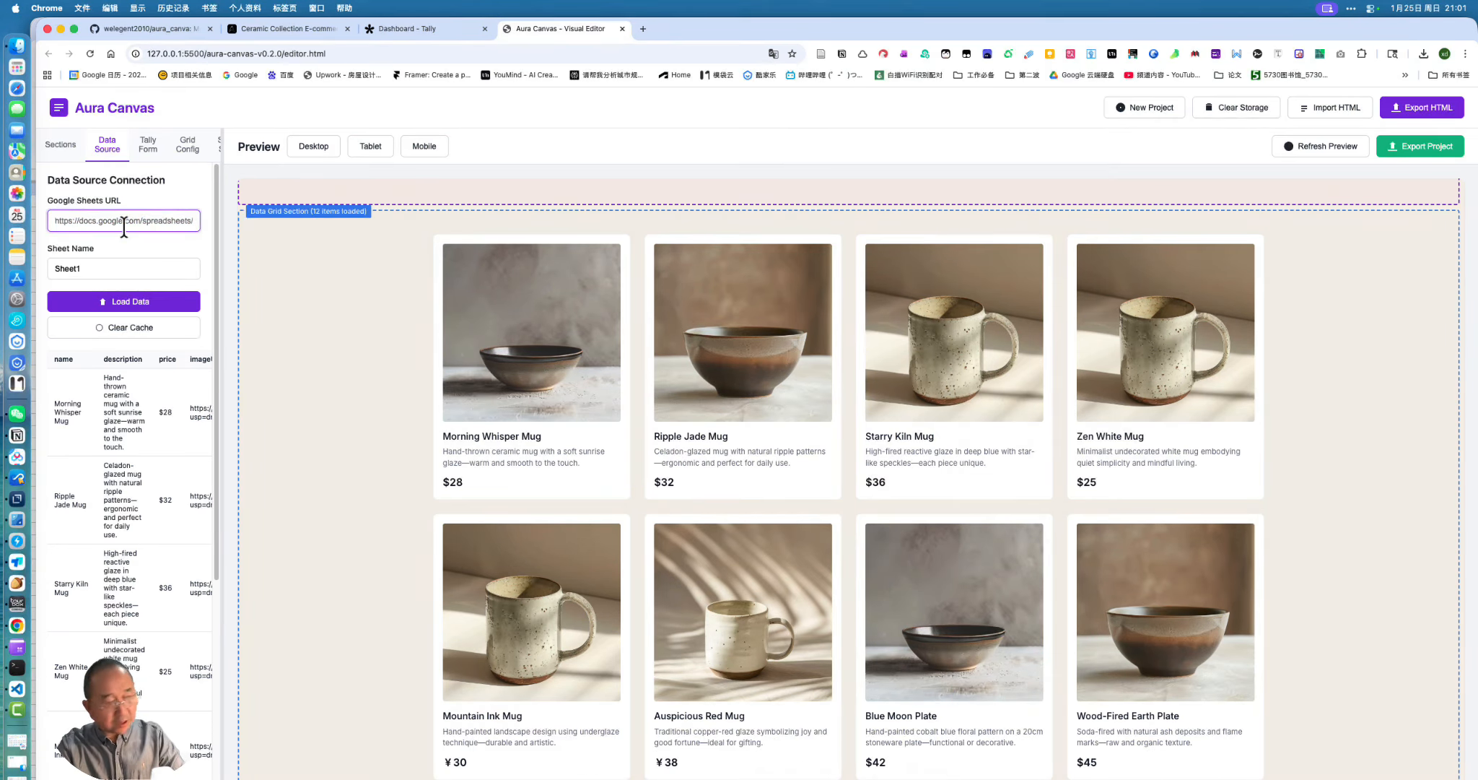
key("super+v")
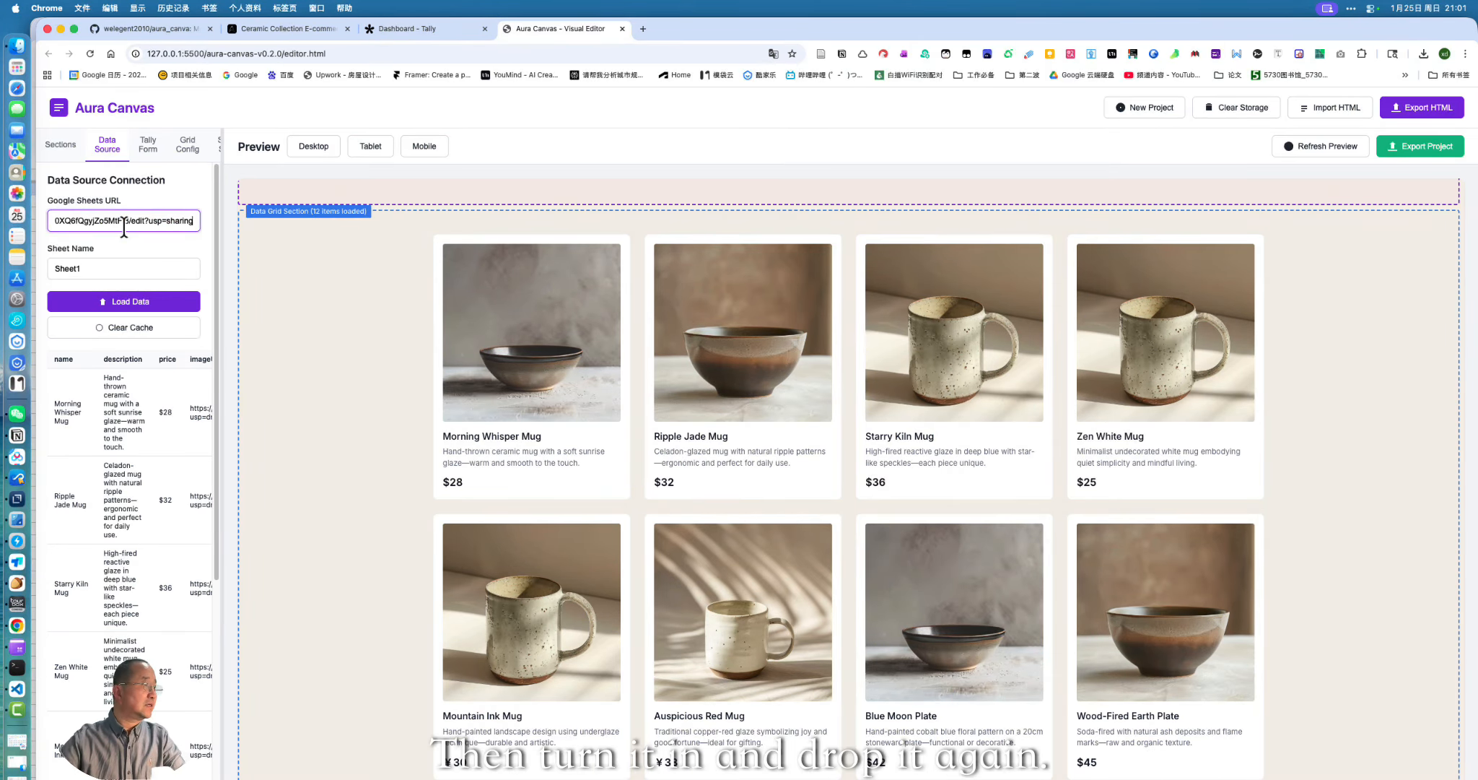
left_click(129, 301)
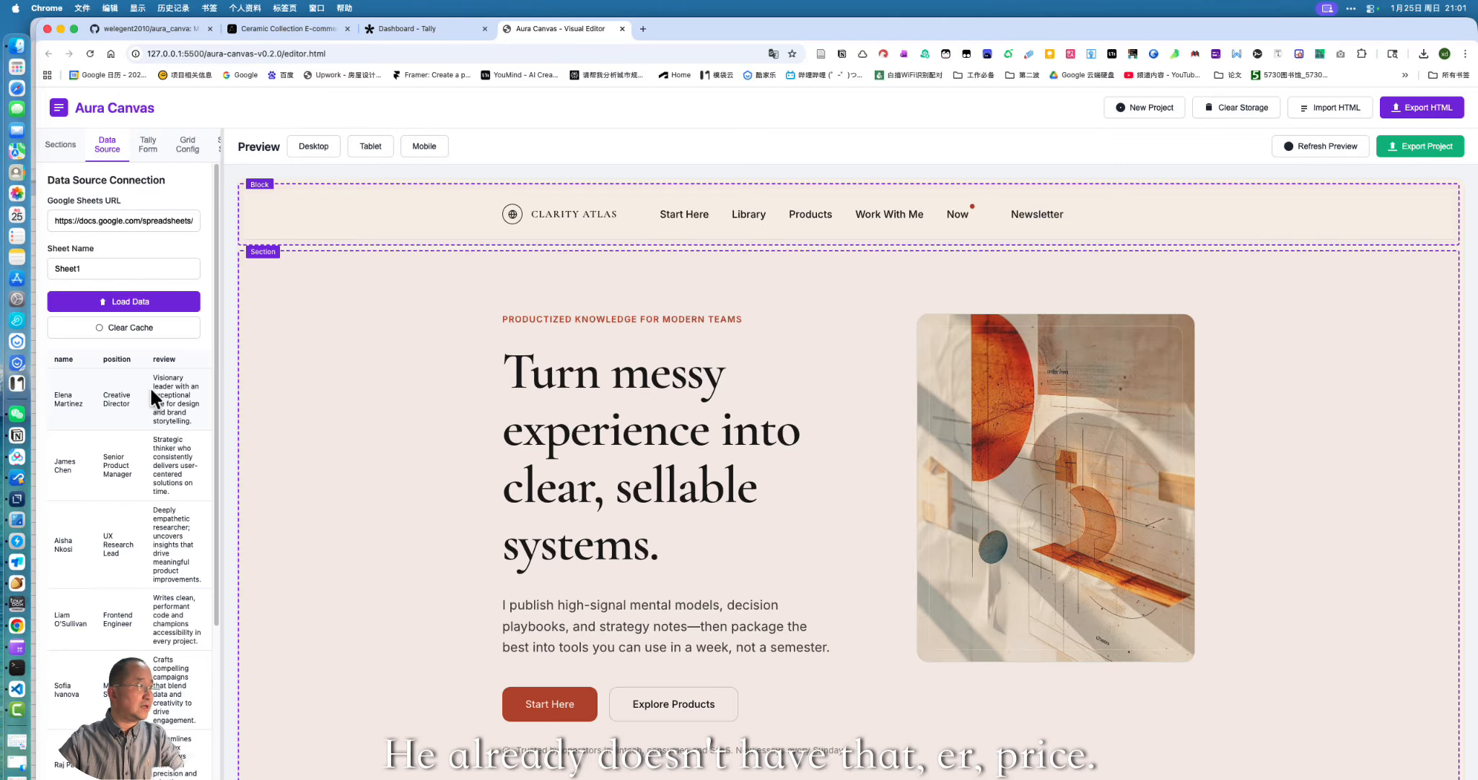
scroll(151, 390, "down", 8)
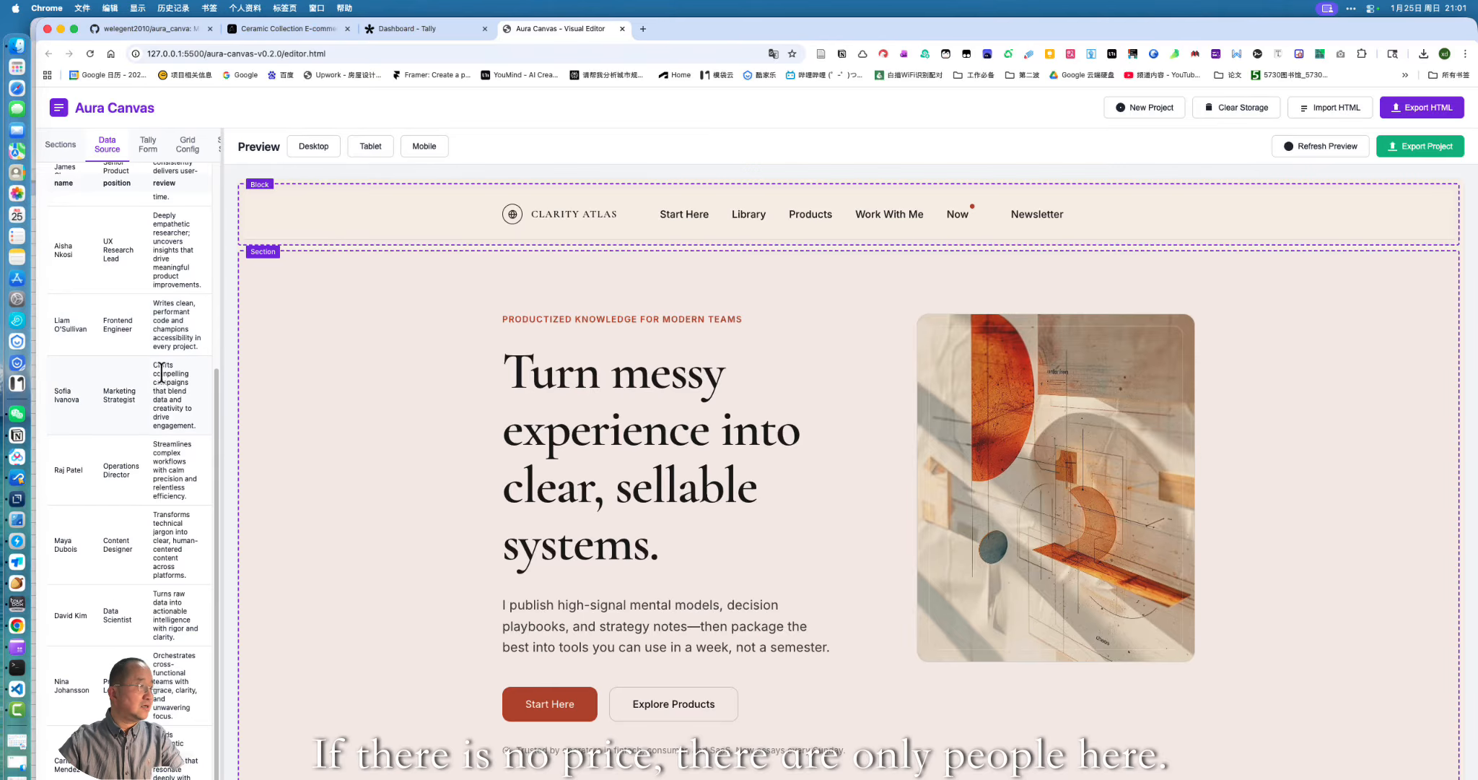
Apply the Minimal Testimonial Card style set to the people grid, widening the settings sidebar first, and check the cards in the preview
scroll(466, 353, "down", 15)
scroll(464, 368, "up", 6)
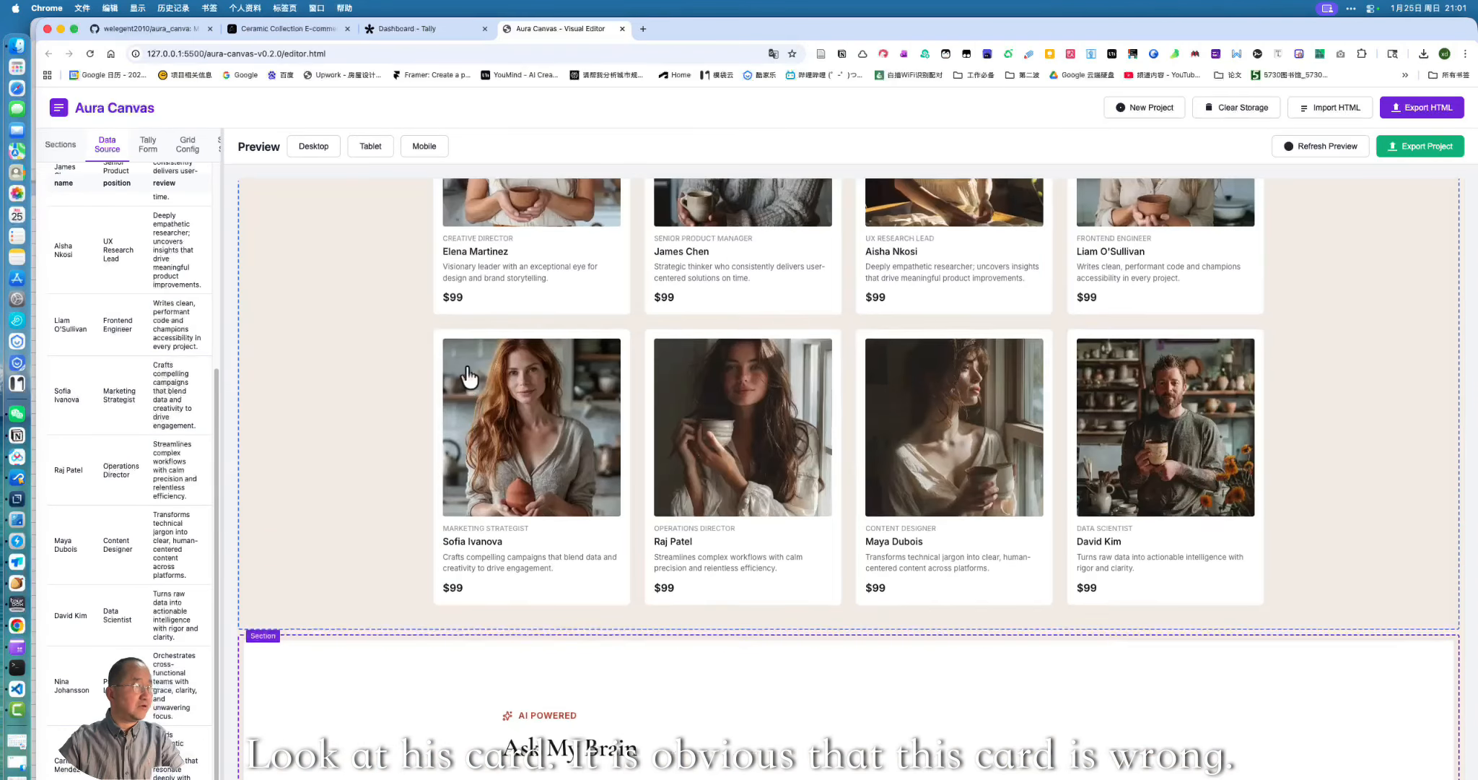
scroll(468, 378, "down", 4)
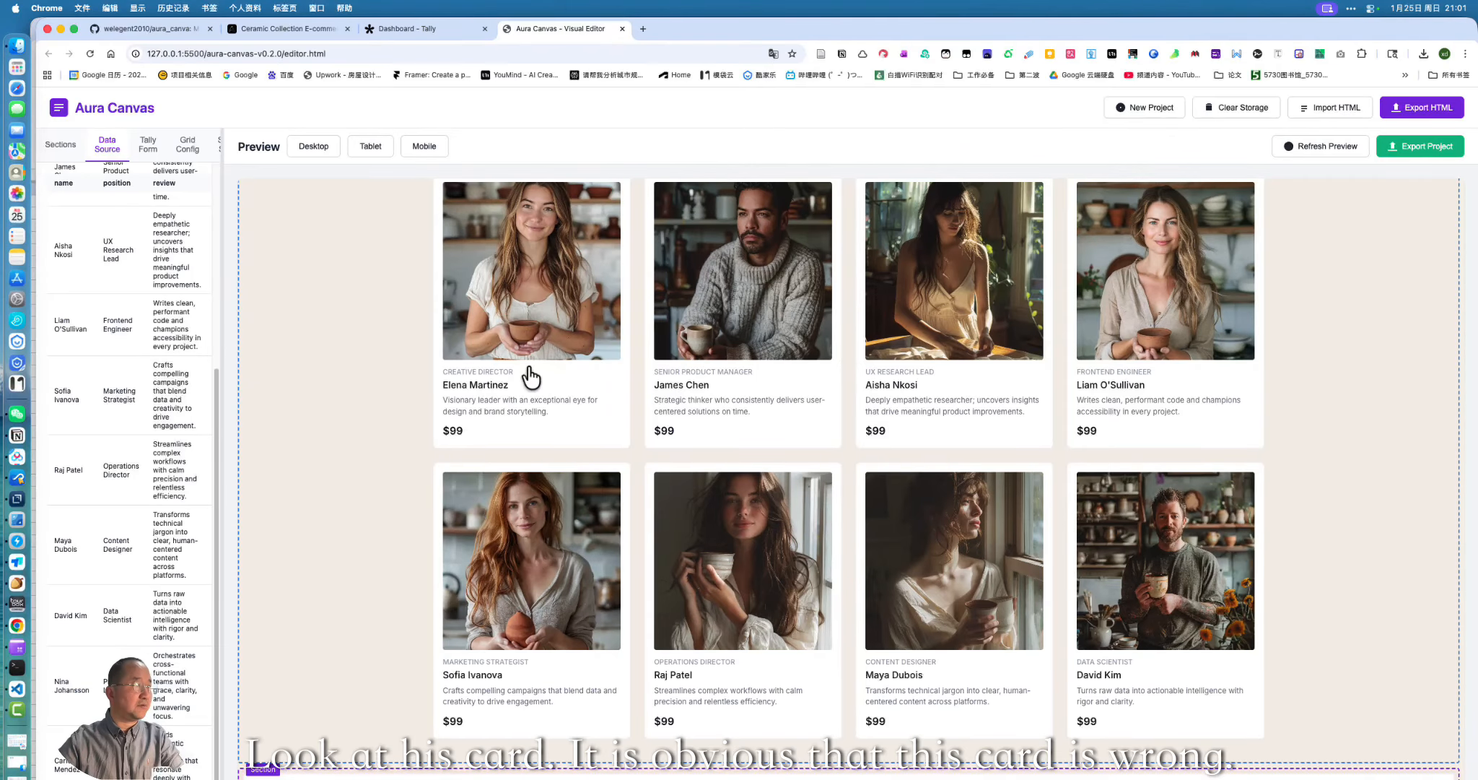
left_click(220, 144)
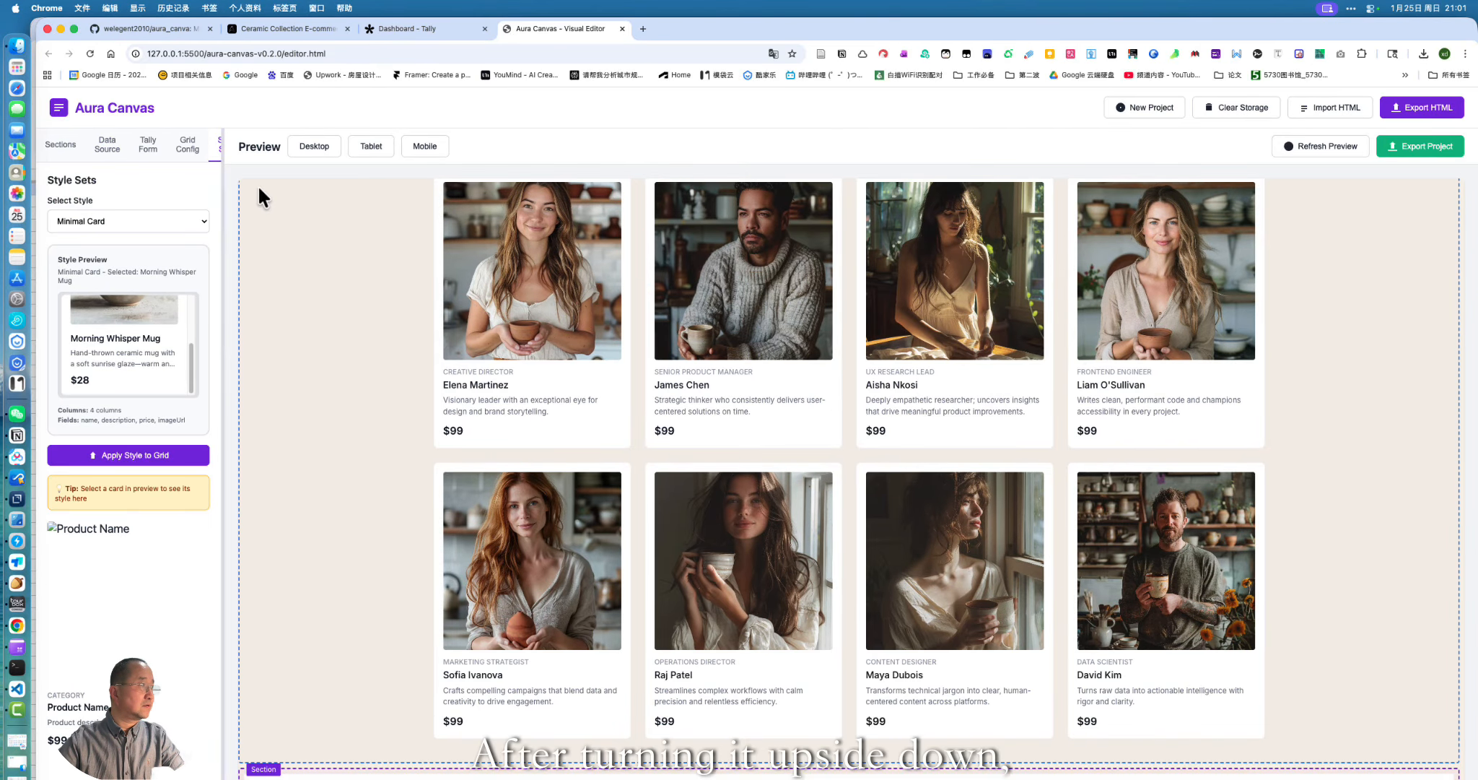
left_click_drag(224, 190, 264, 192)
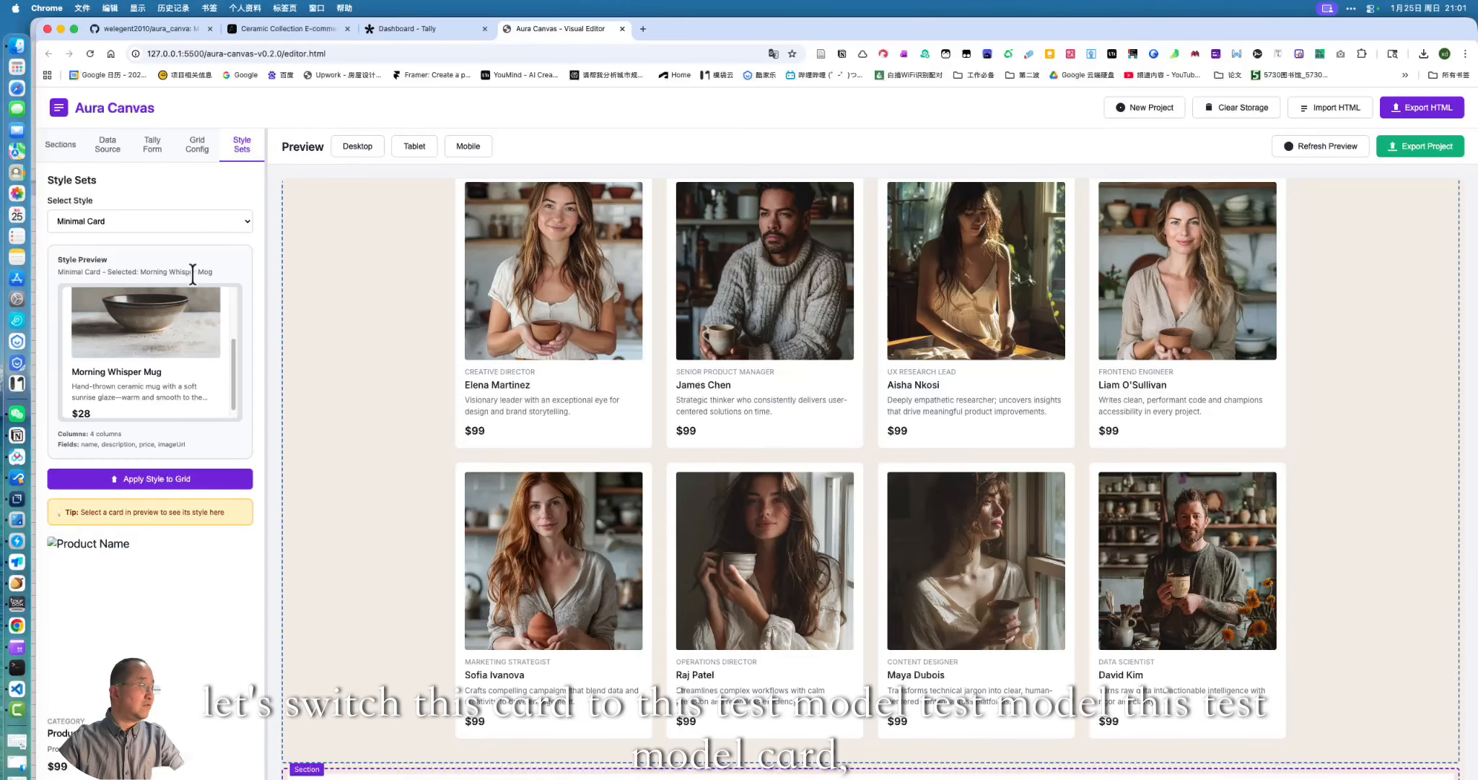
left_click(220, 221)
left_click(229, 217)
left_click(223, 222)
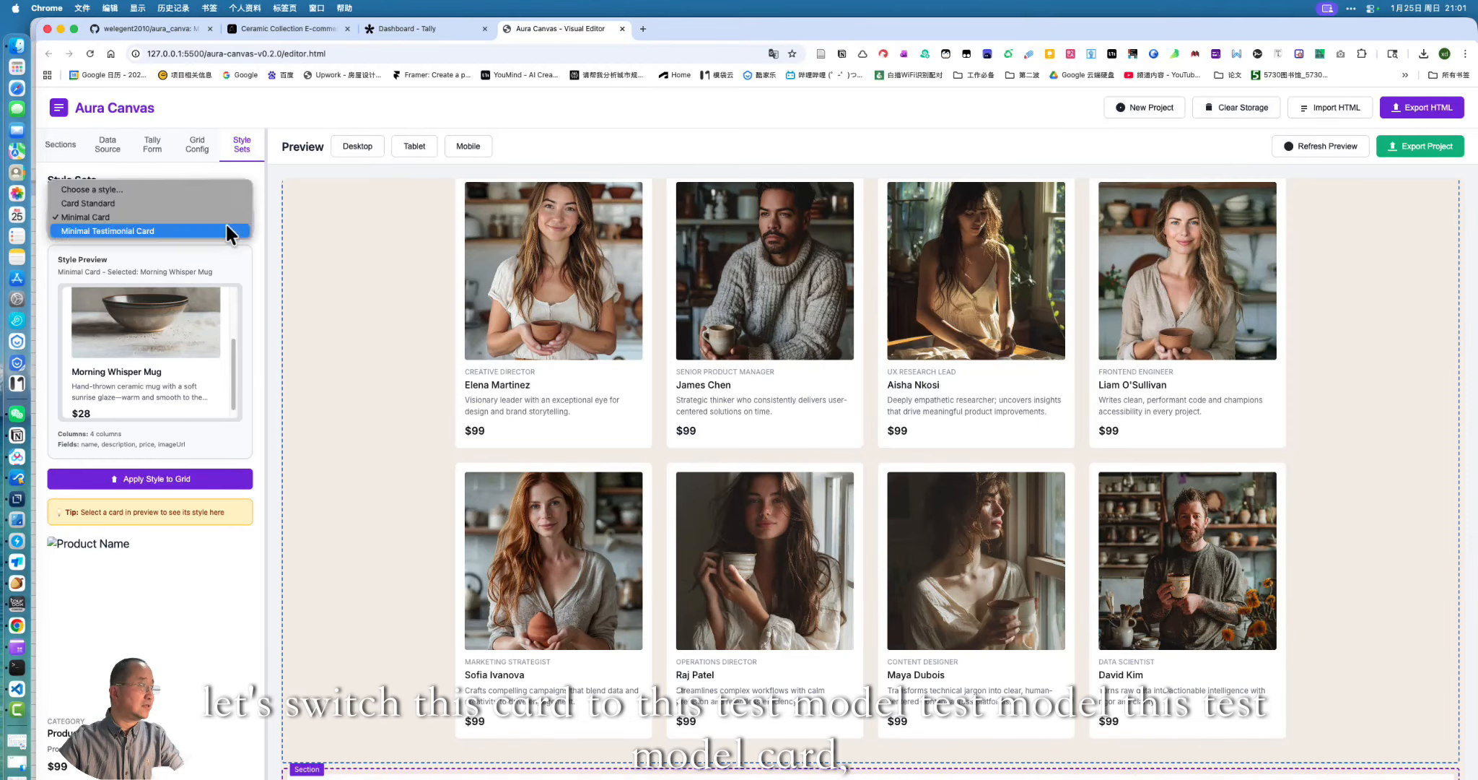
left_click(112, 229)
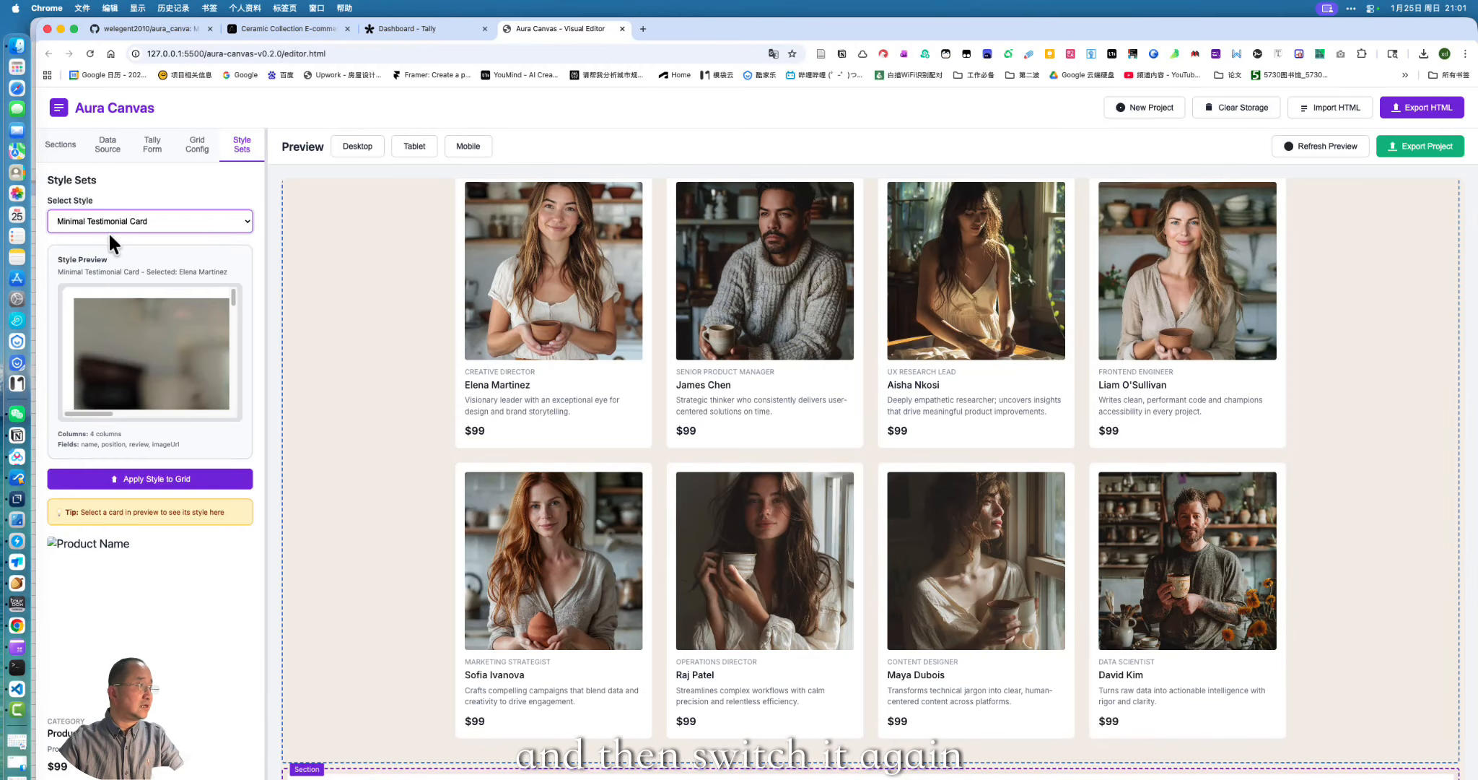
left_click(165, 479)
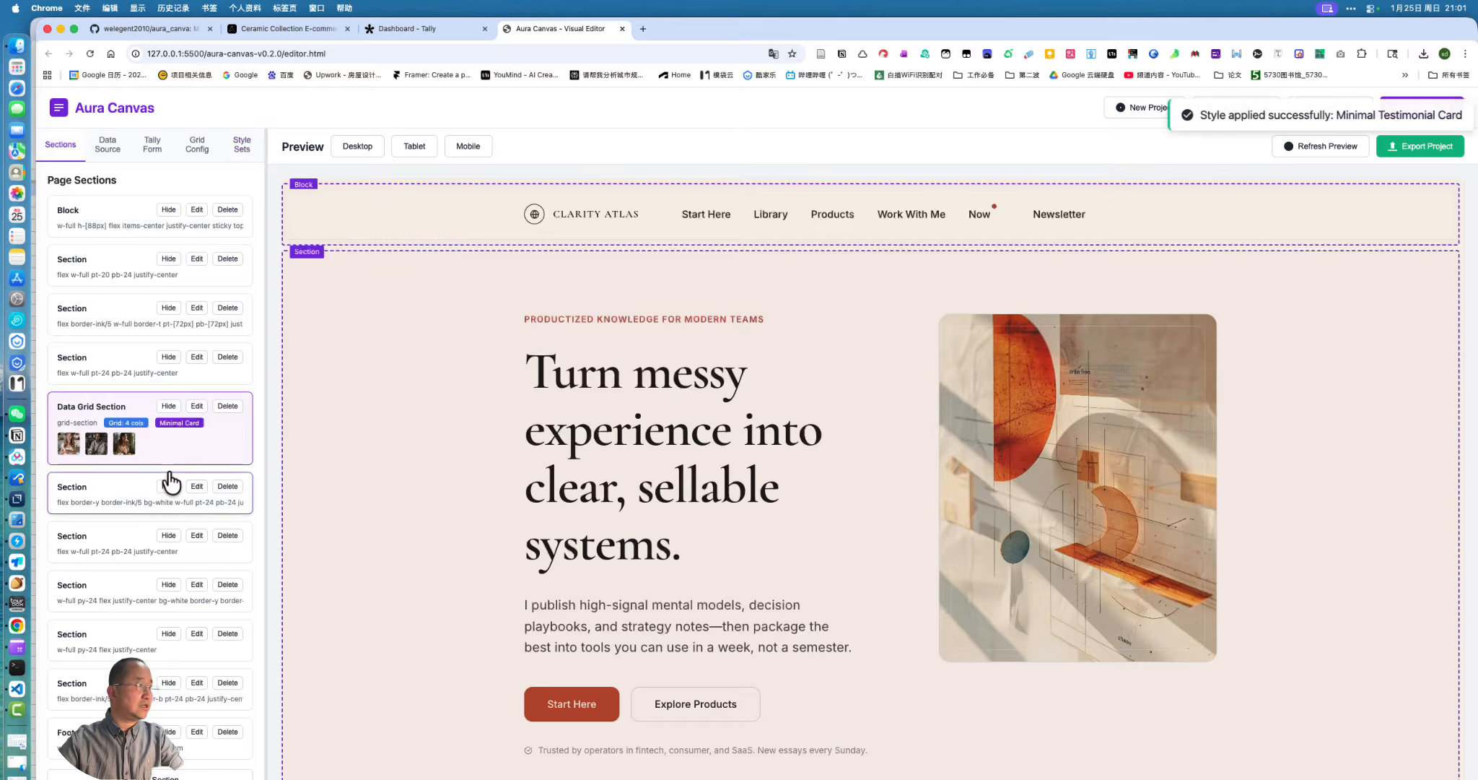
scroll(470, 388, "down", 15)
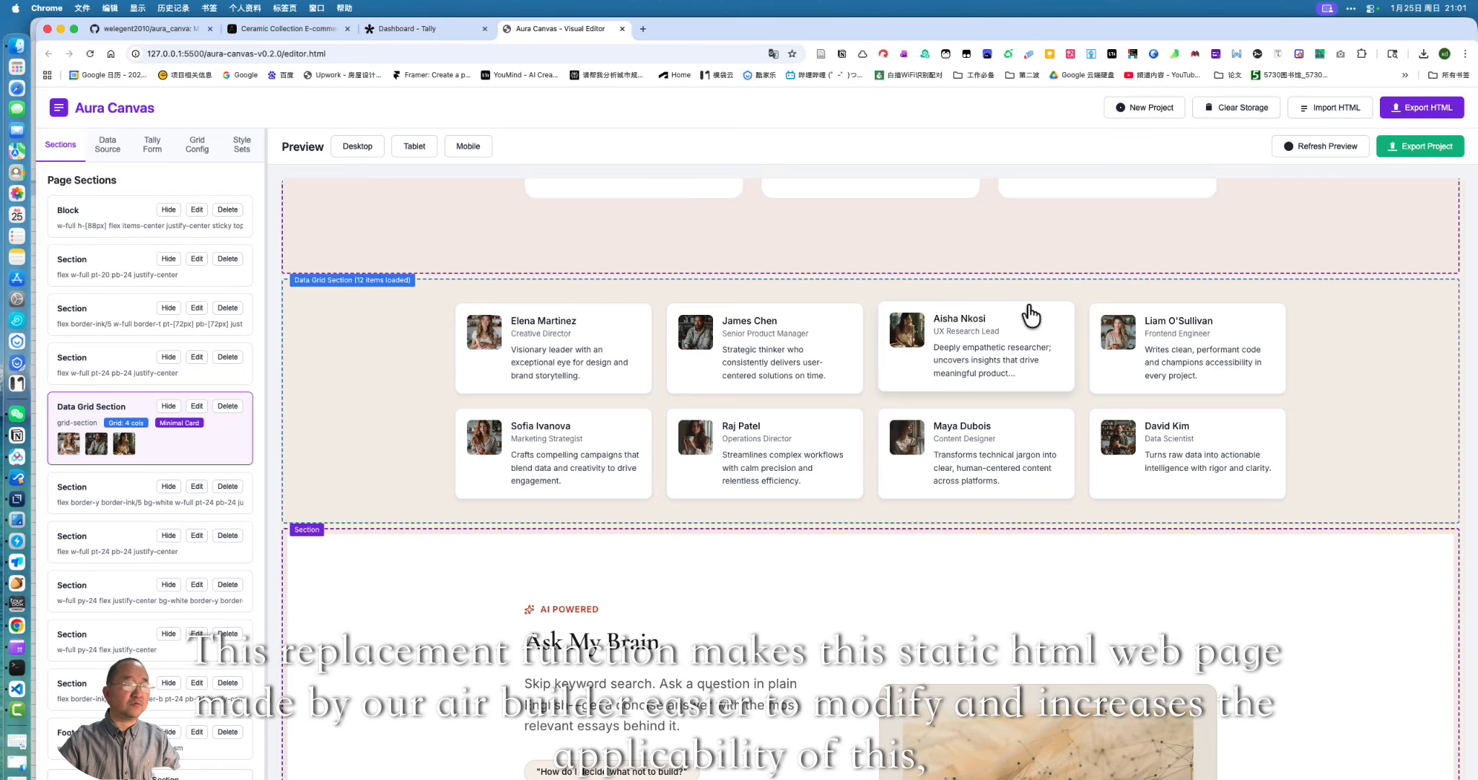
scroll(1362, 356, "up", 15)
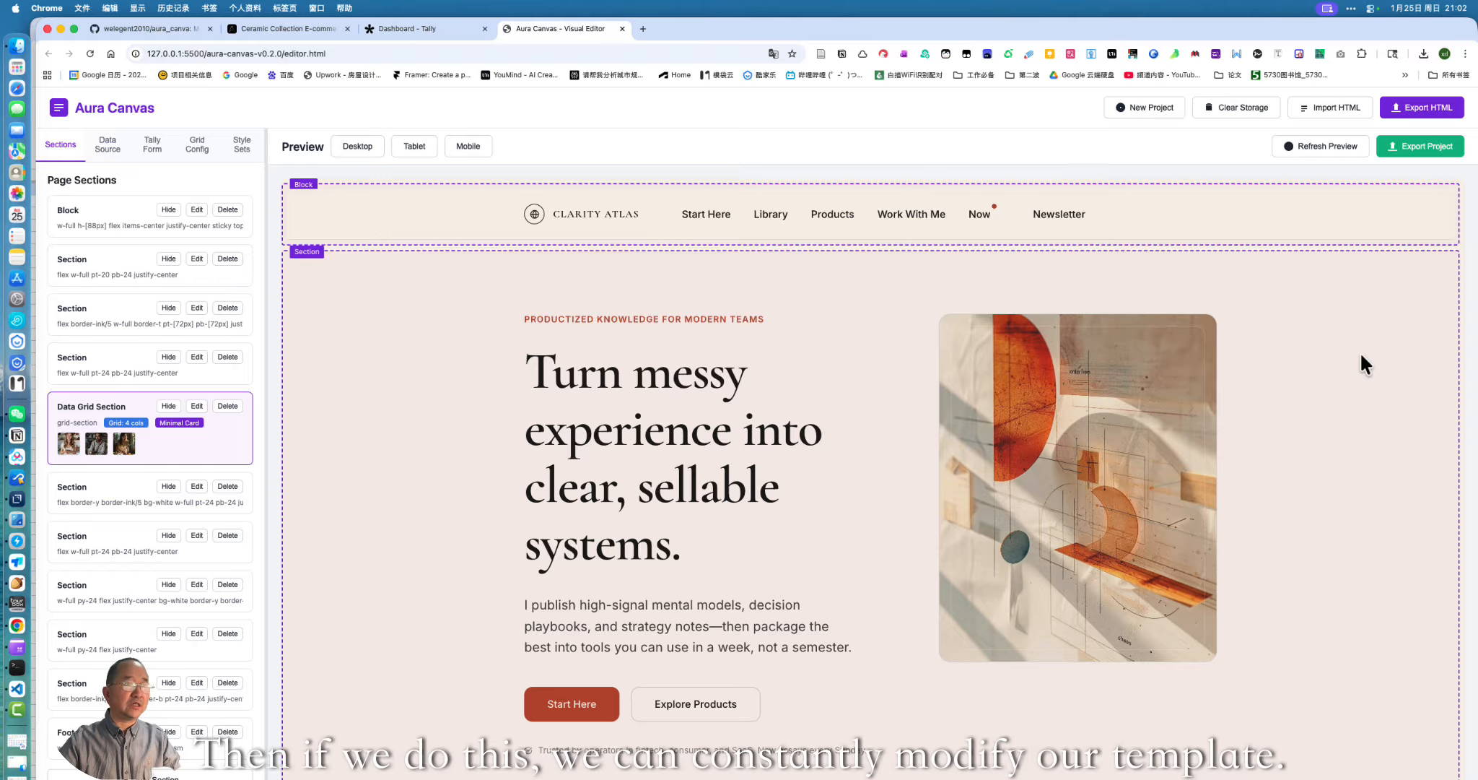
Switch to the Ceramic Collection page in the Aura editor, close its export options and look through the page's sections and product grid
left_click(316, 29)
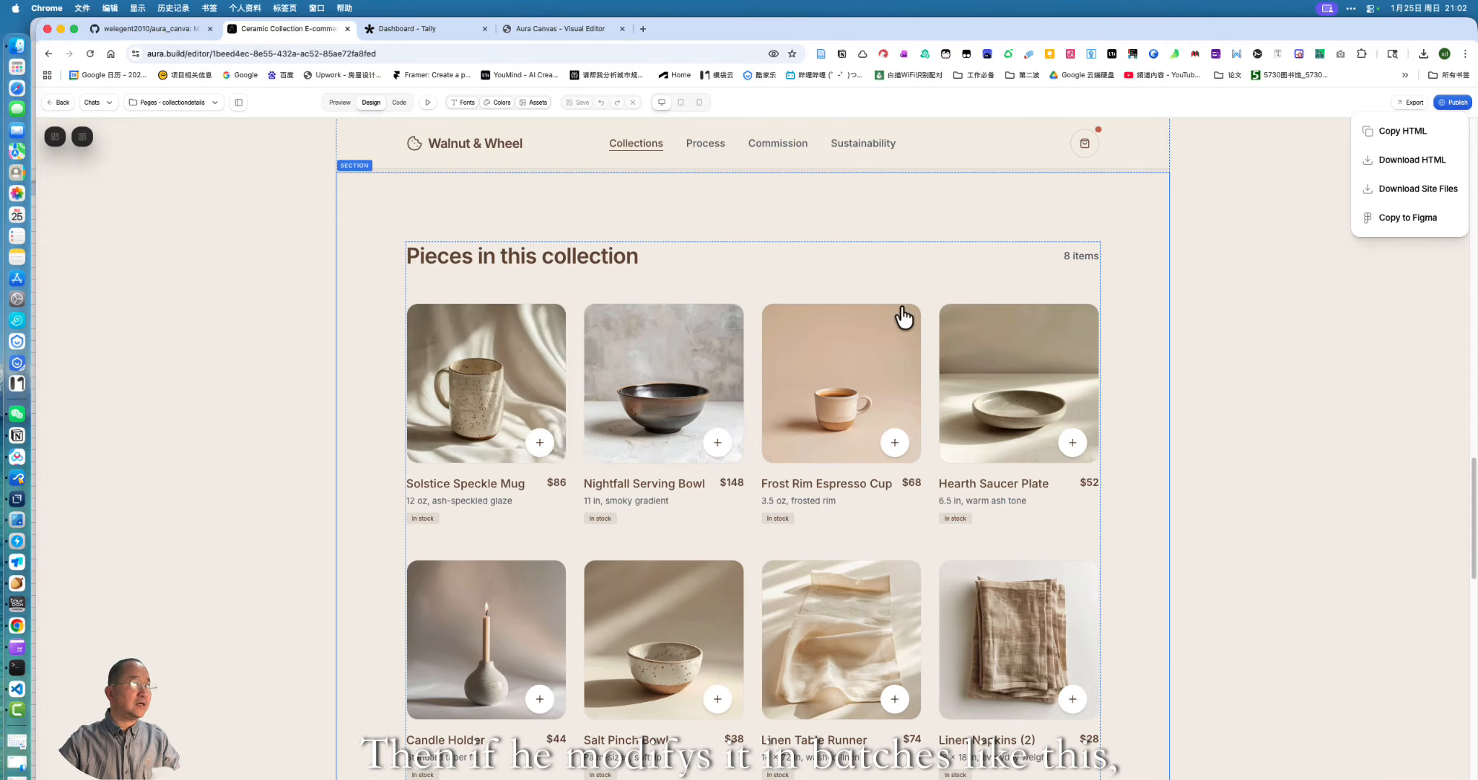
scroll(907, 322, "up", 5)
scroll(906, 322, "up", 8)
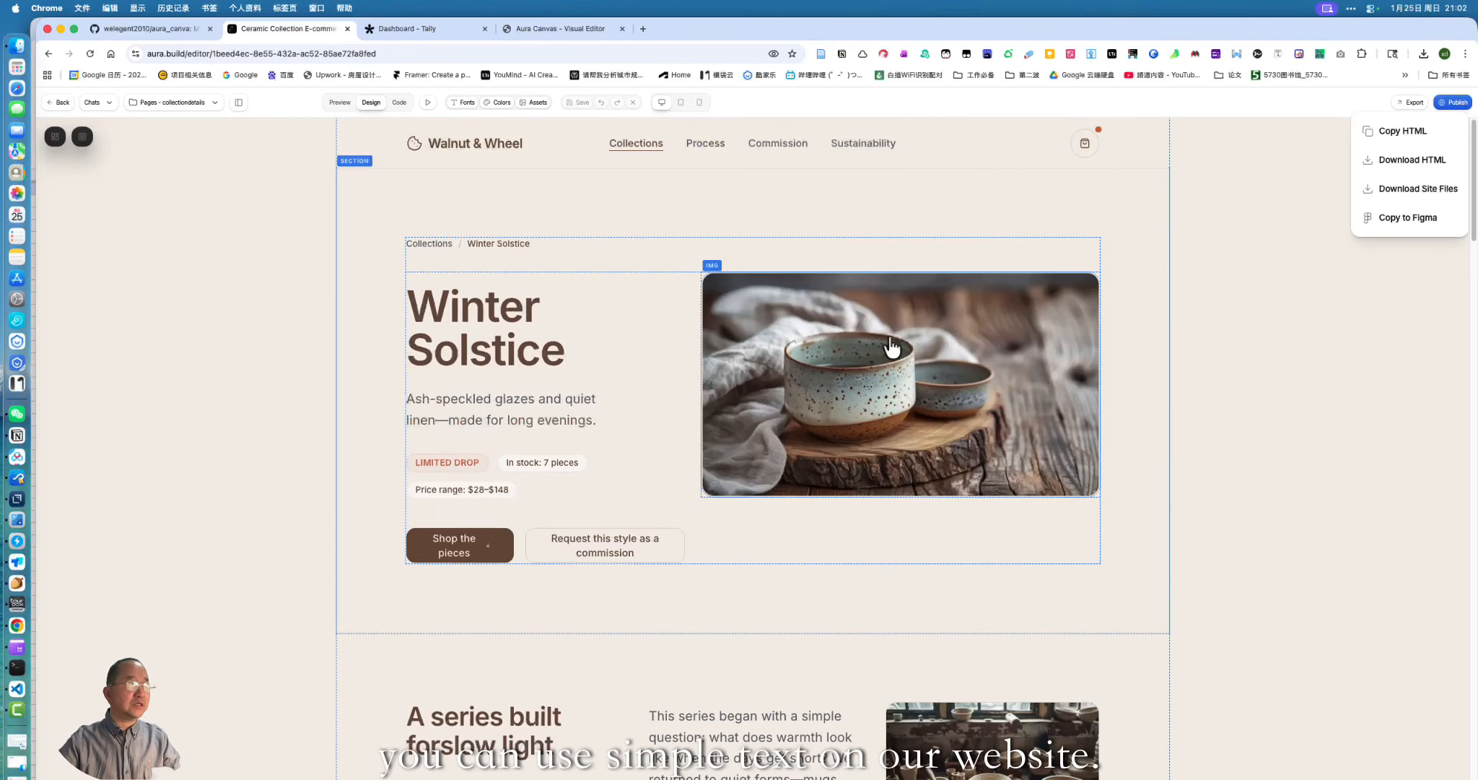
scroll(670, 313, "down", 7)
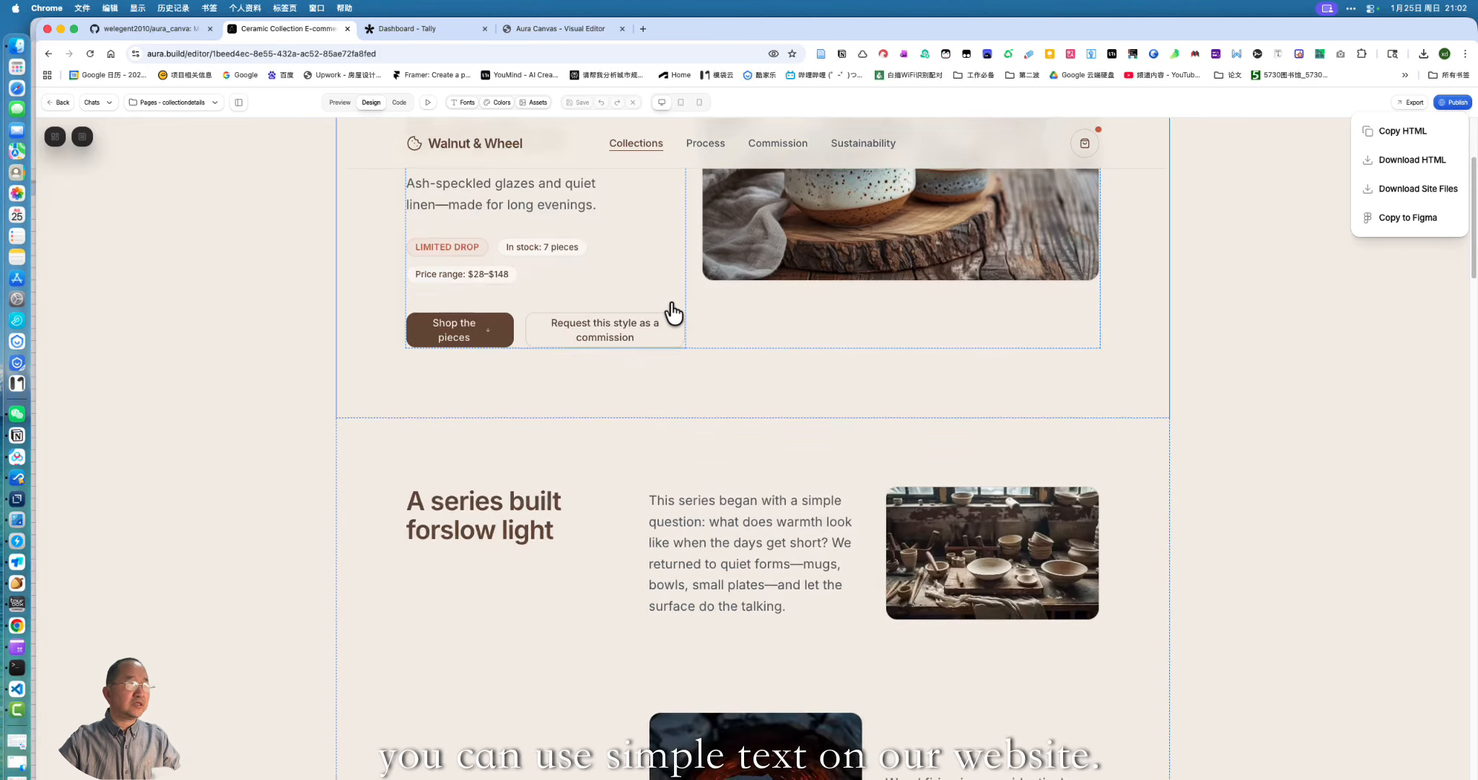
scroll(674, 313, "down", 10)
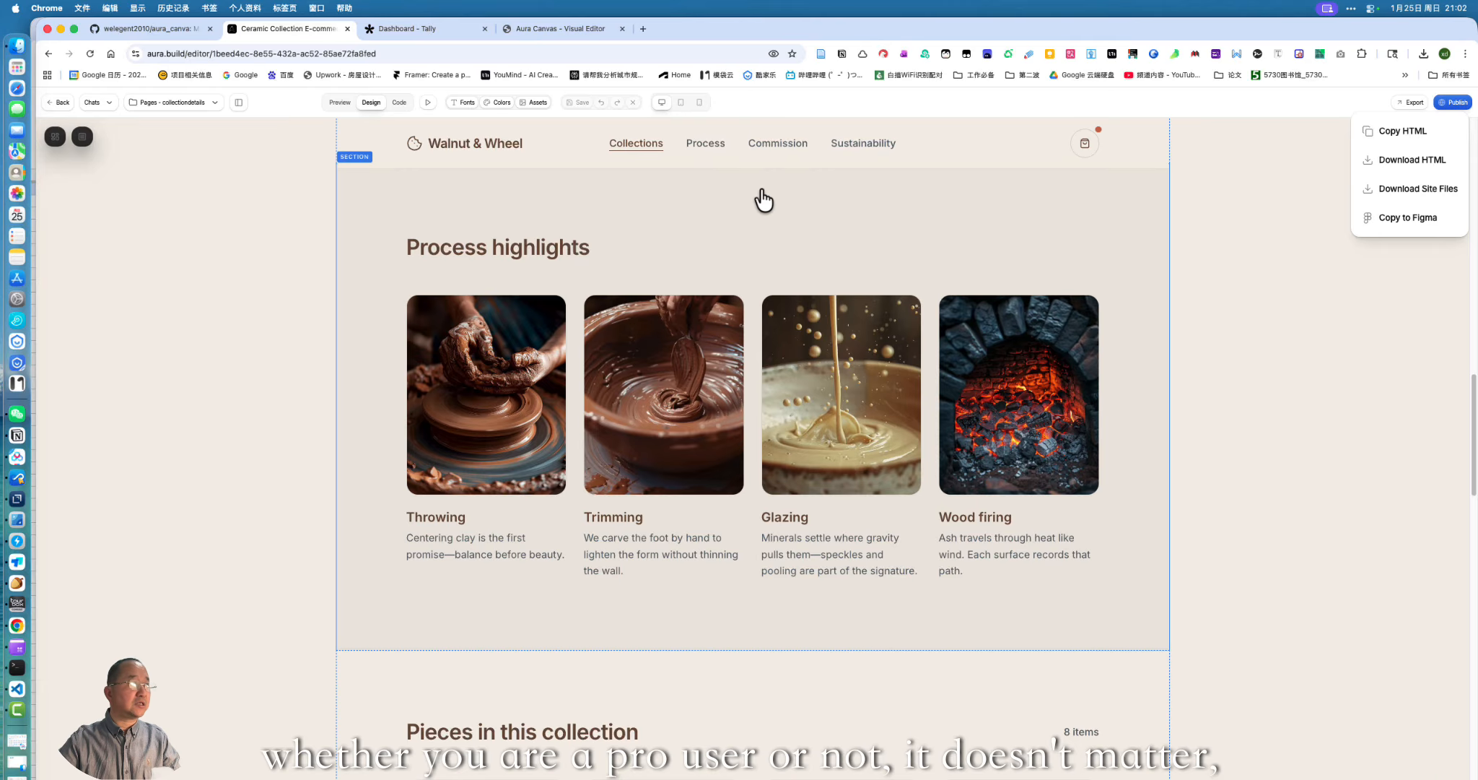
left_click(1265, 123)
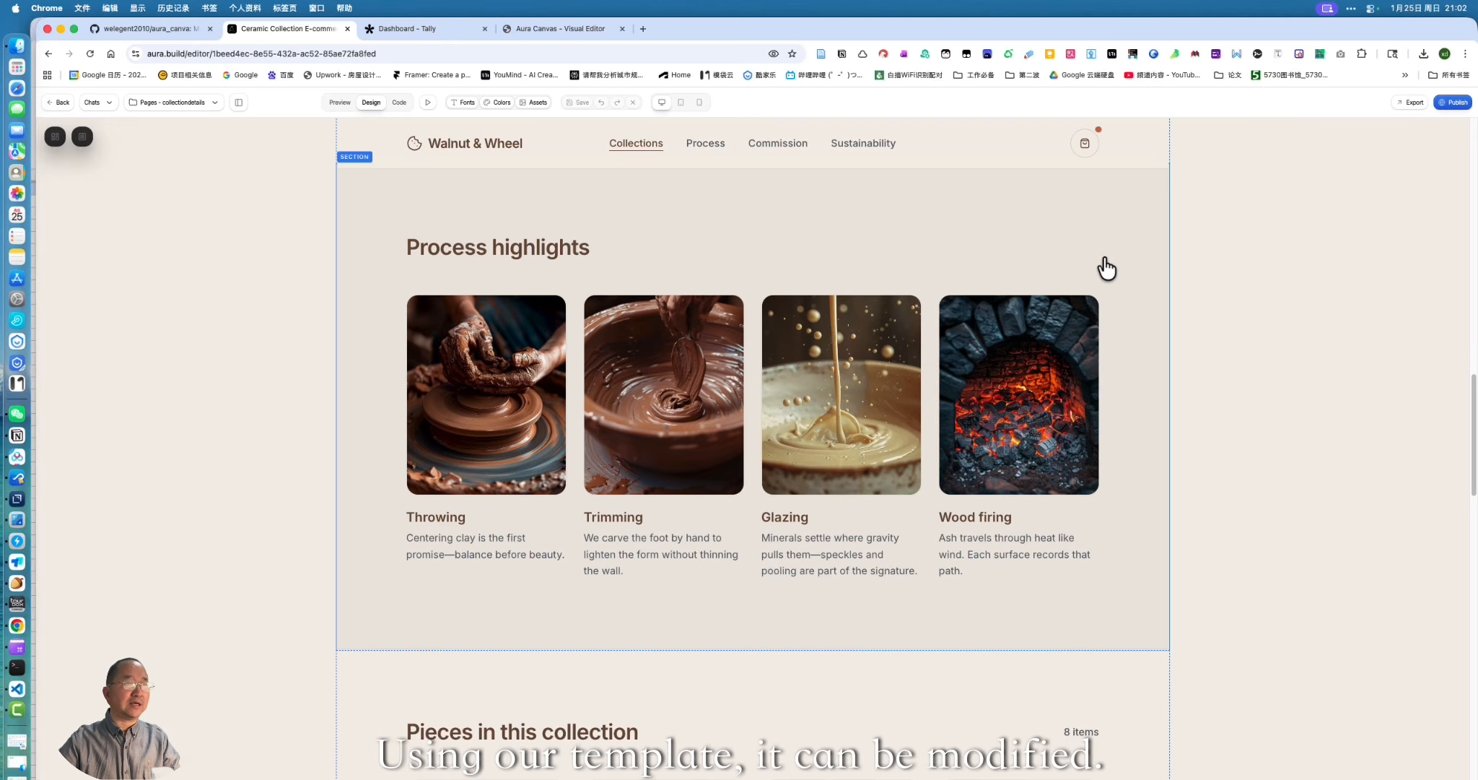
scroll(1187, 275, "down", 3)
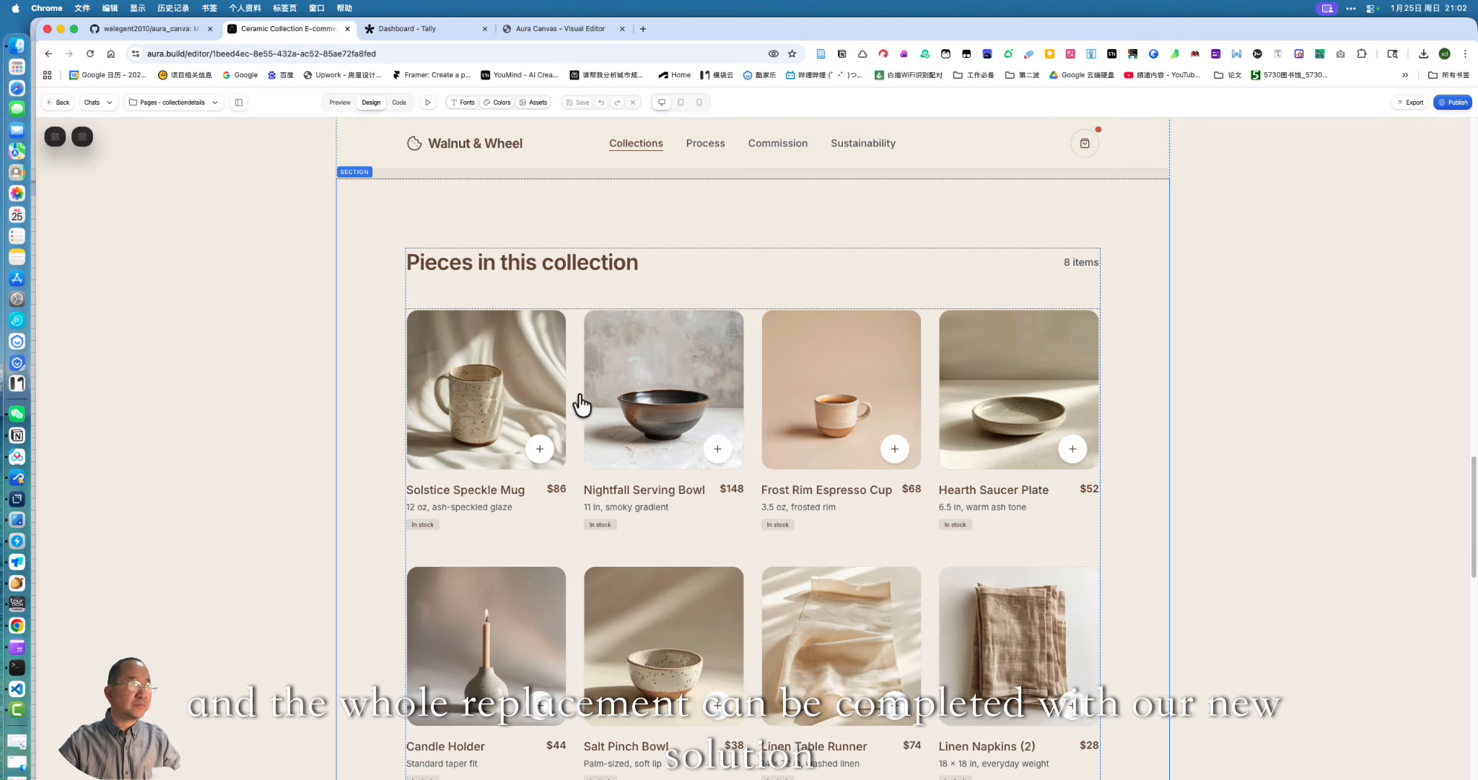
scroll(990, 323, "down", 3)
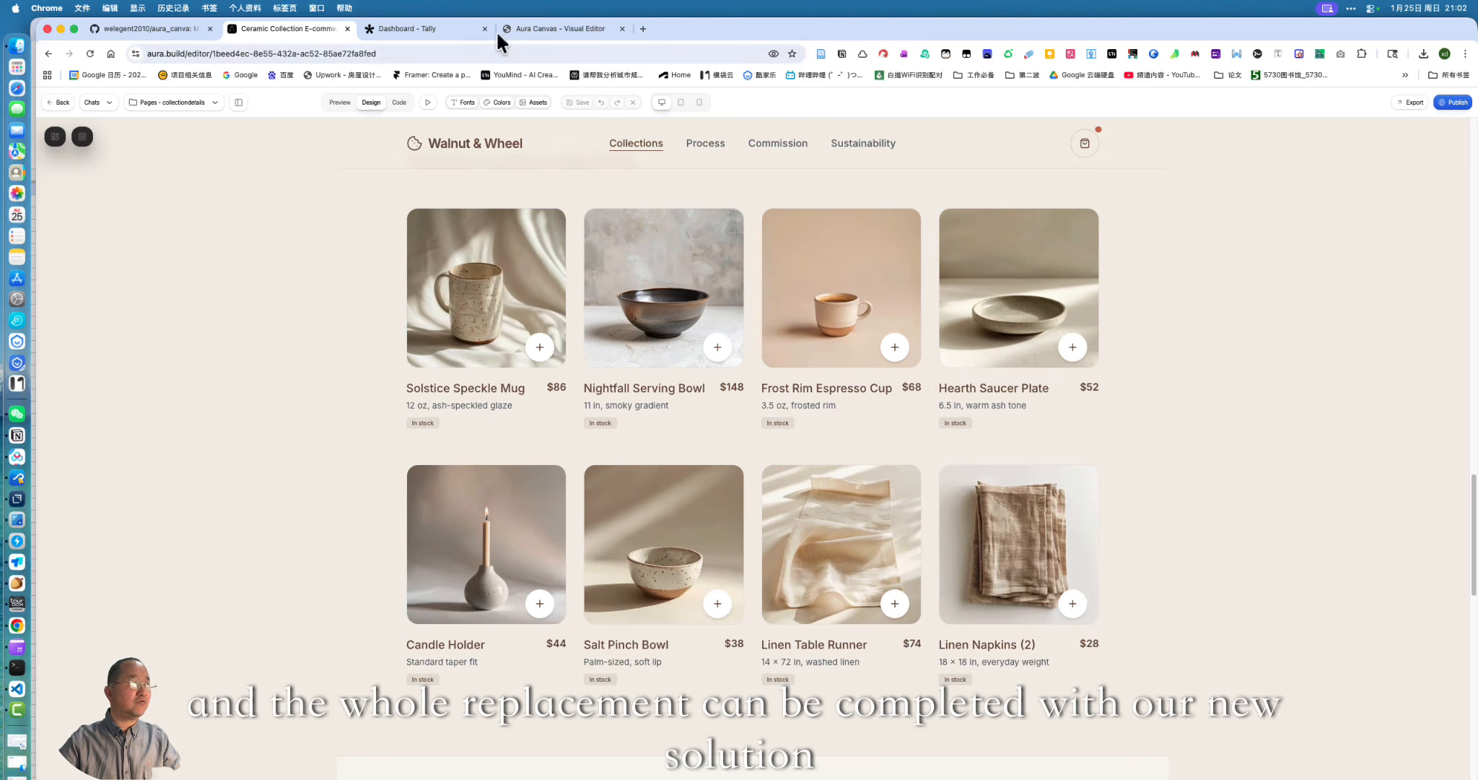
Switch back to the Aura Canvas editor and open the Tally form embed settings
left_click(553, 28)
scroll(873, 338, "down", 2)
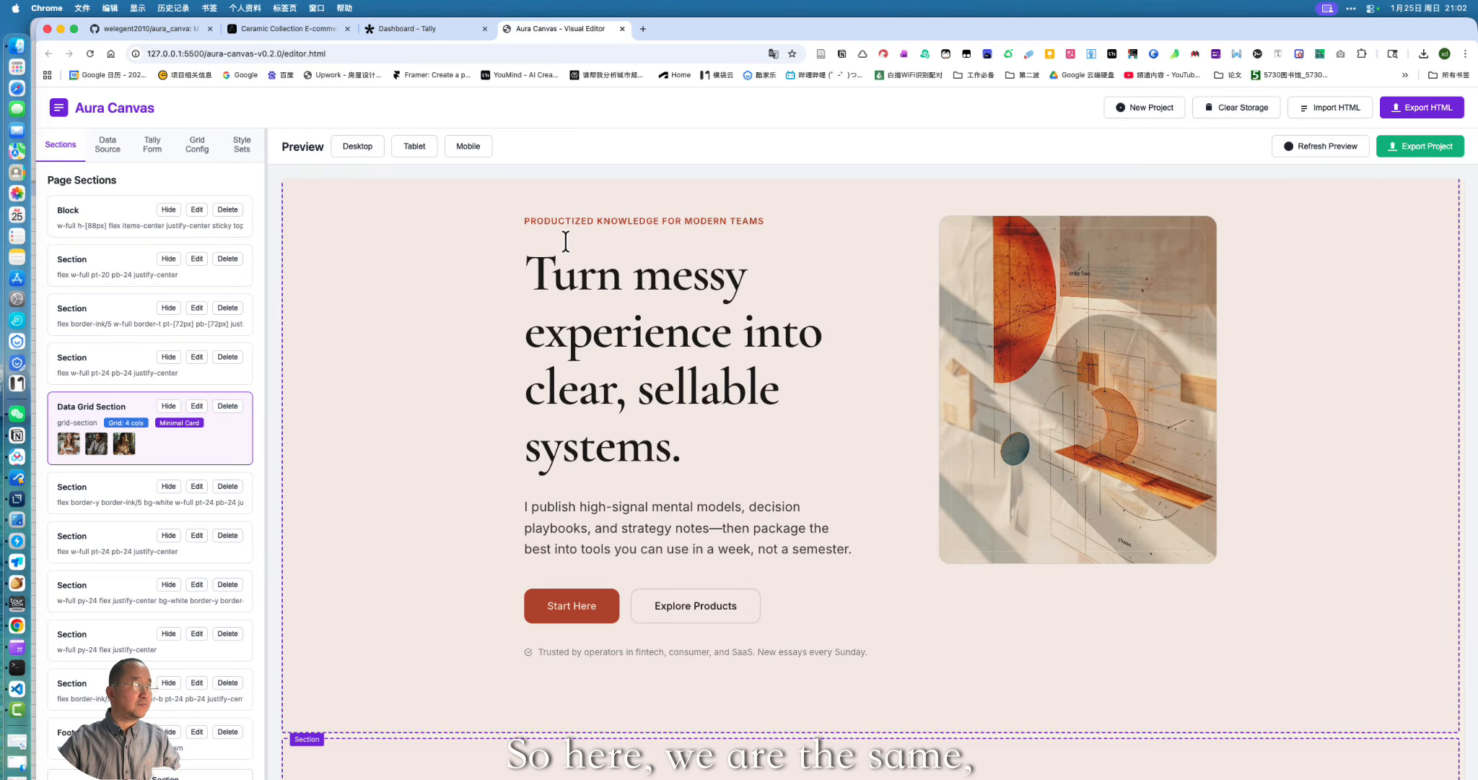
left_click(150, 148)
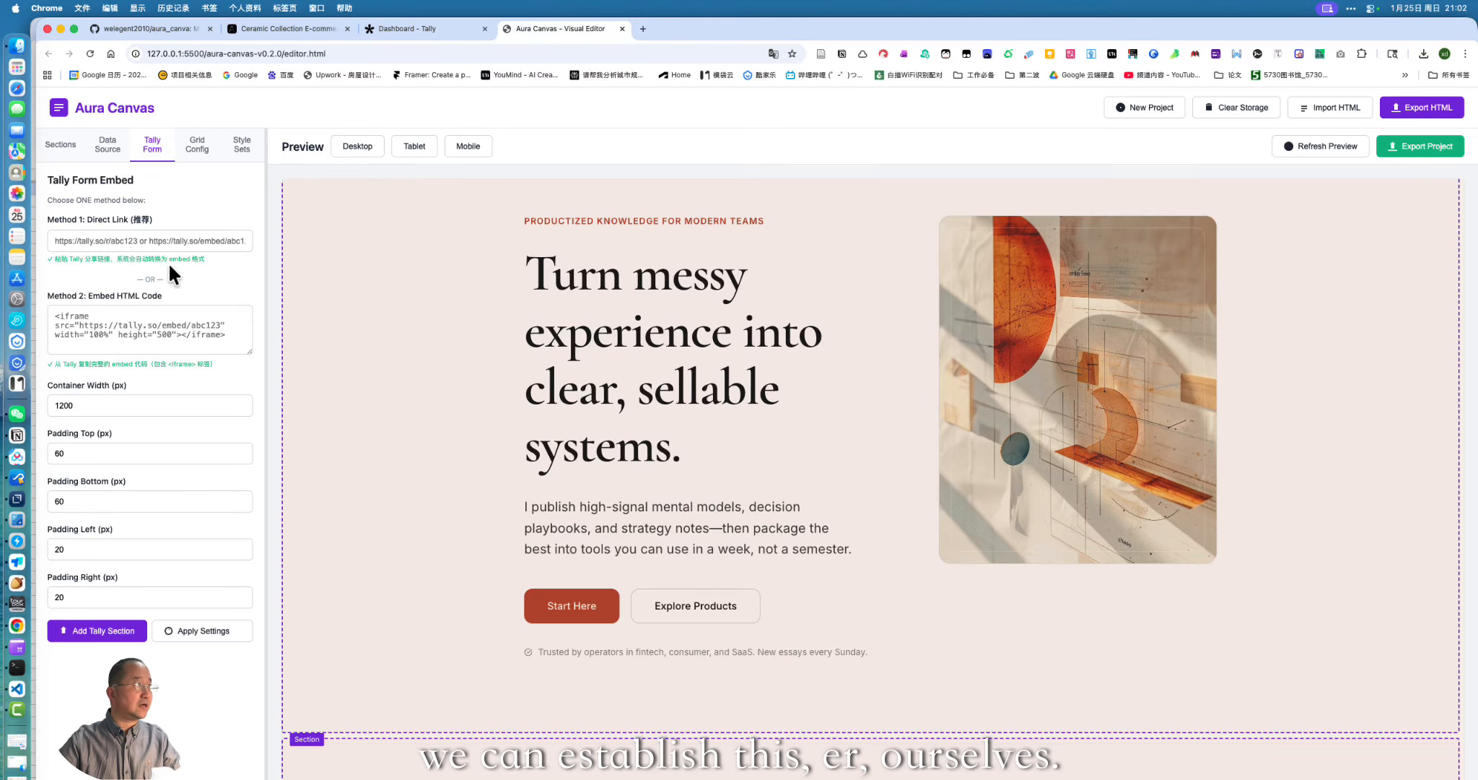
Switch to Tally, open the Subscribe to Our Newsletter form's Standard embed options, view the embed code and copy the embed link
left_click(413, 28)
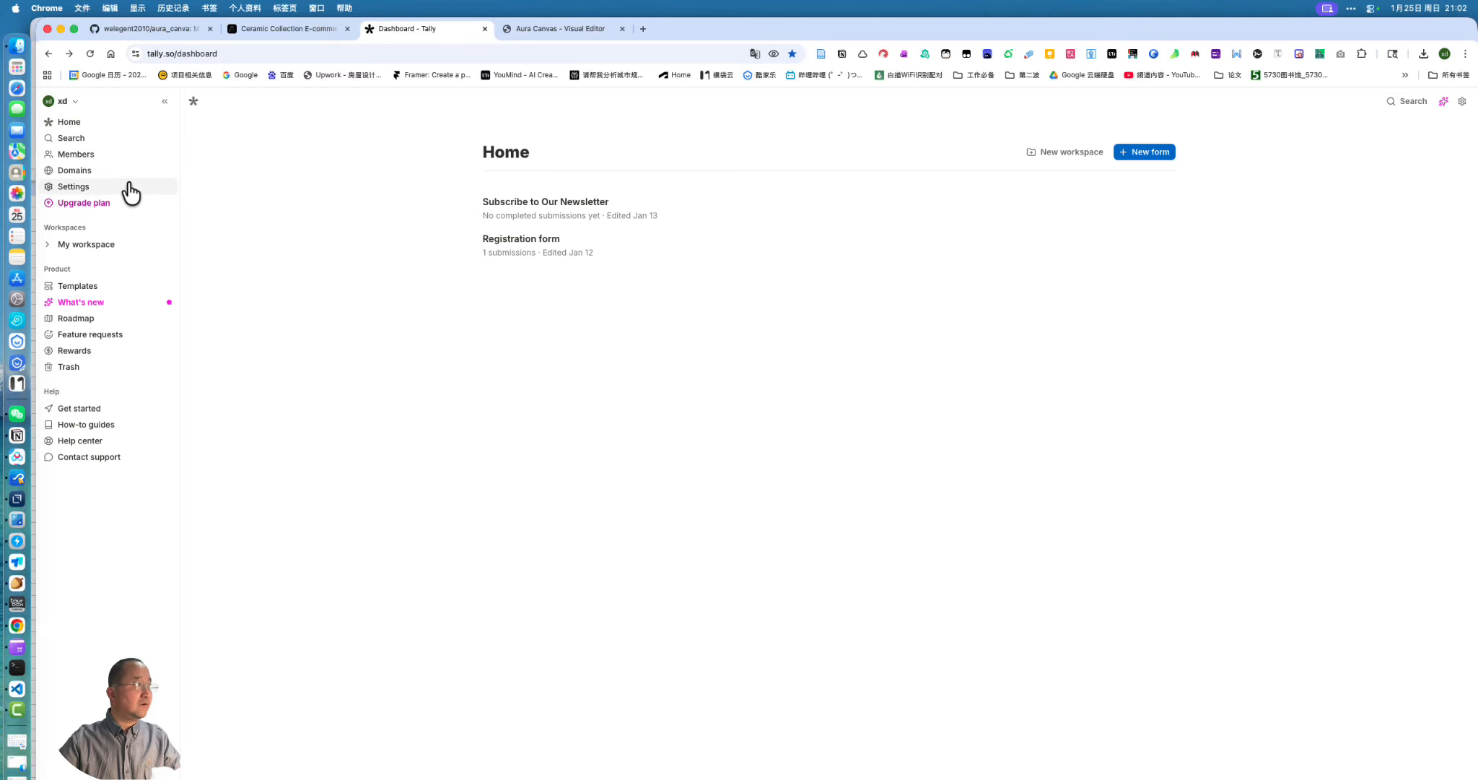
left_click(92, 131)
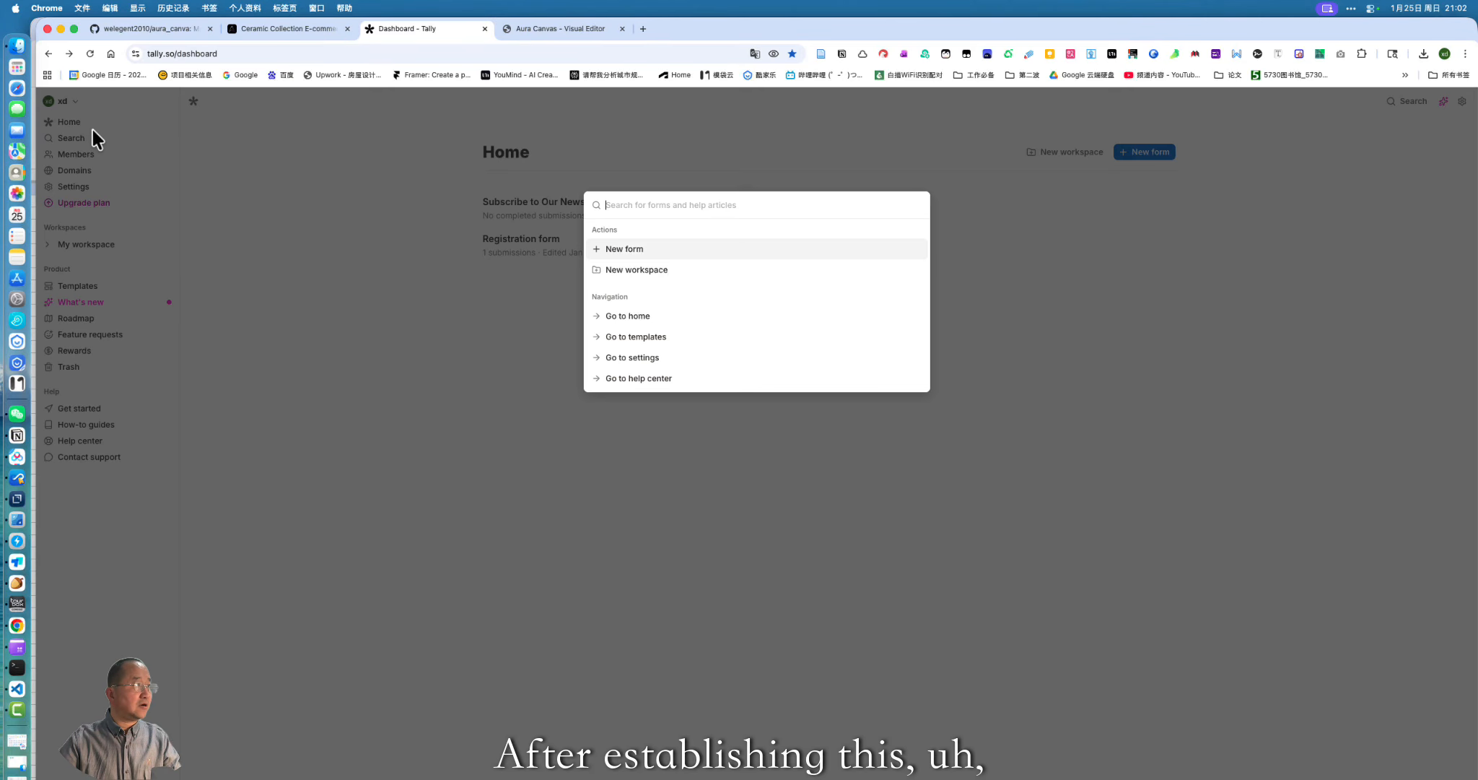
left_click(464, 222)
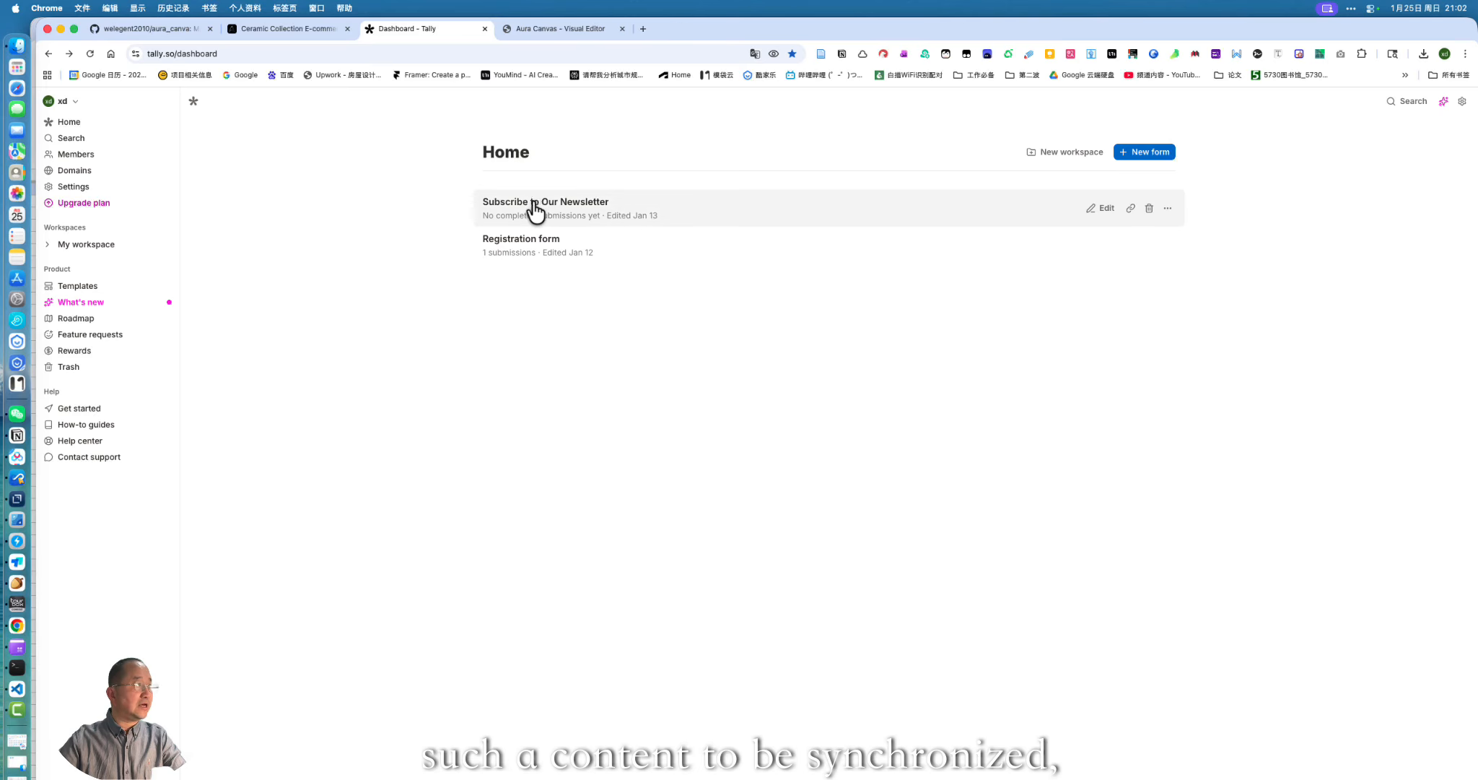
left_click(566, 213)
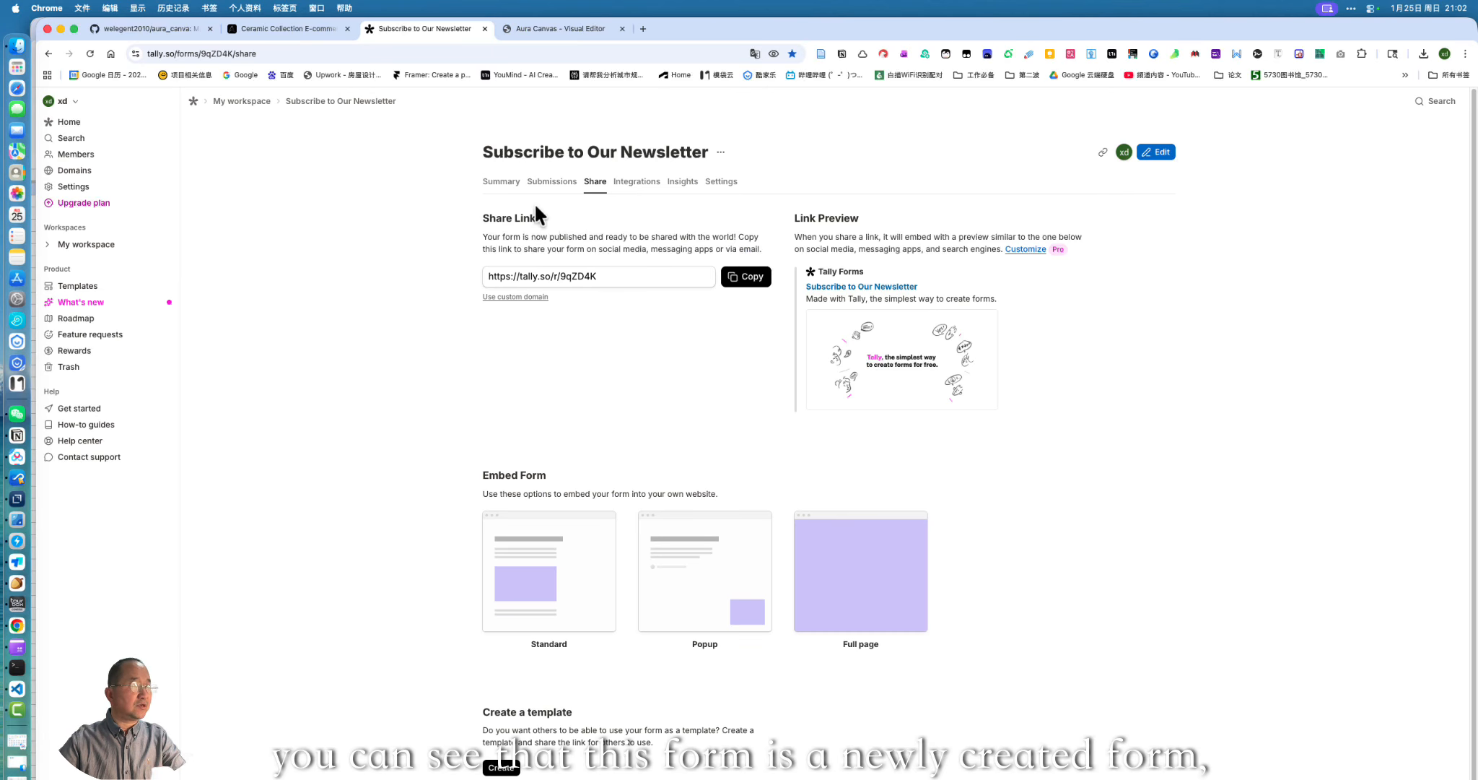
left_click(552, 562)
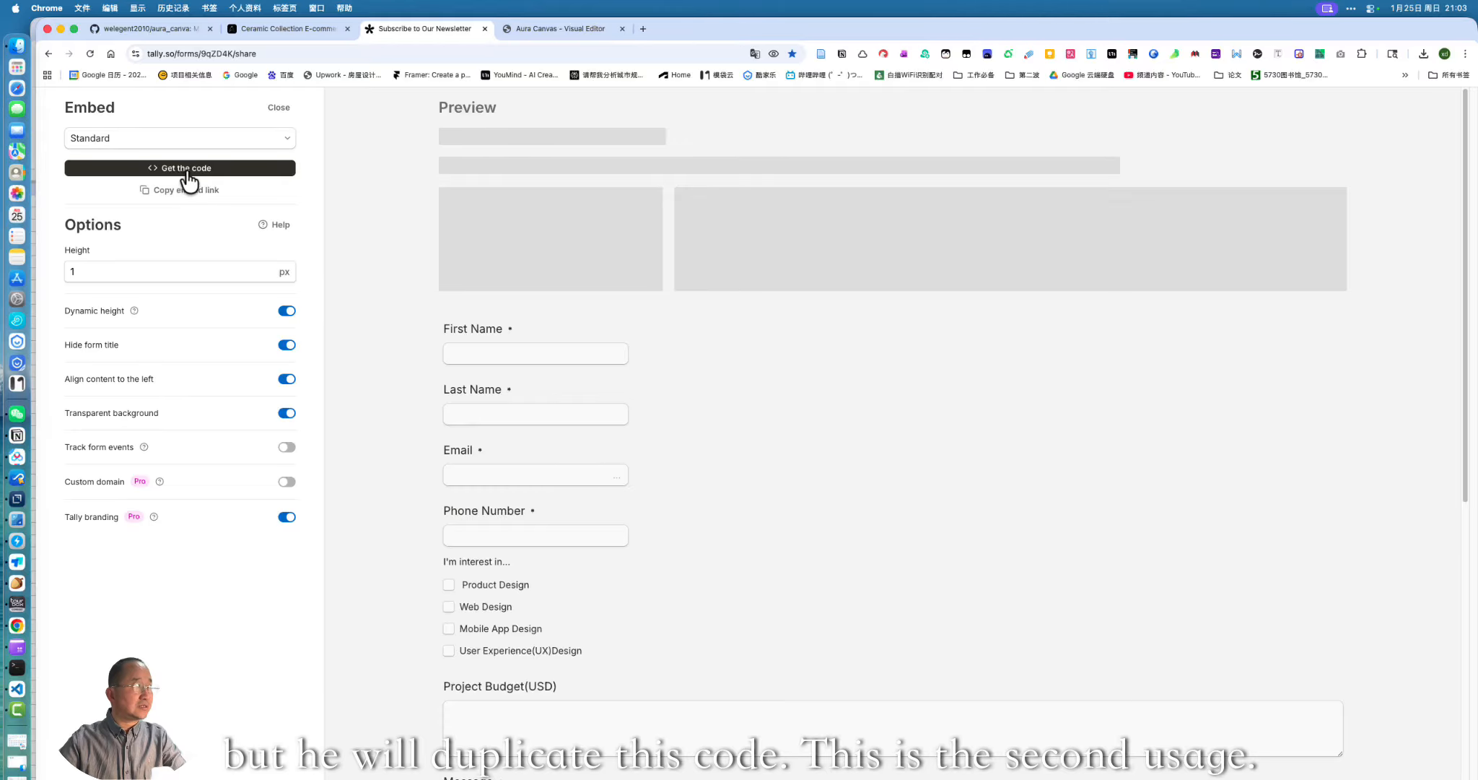
left_click(195, 171)
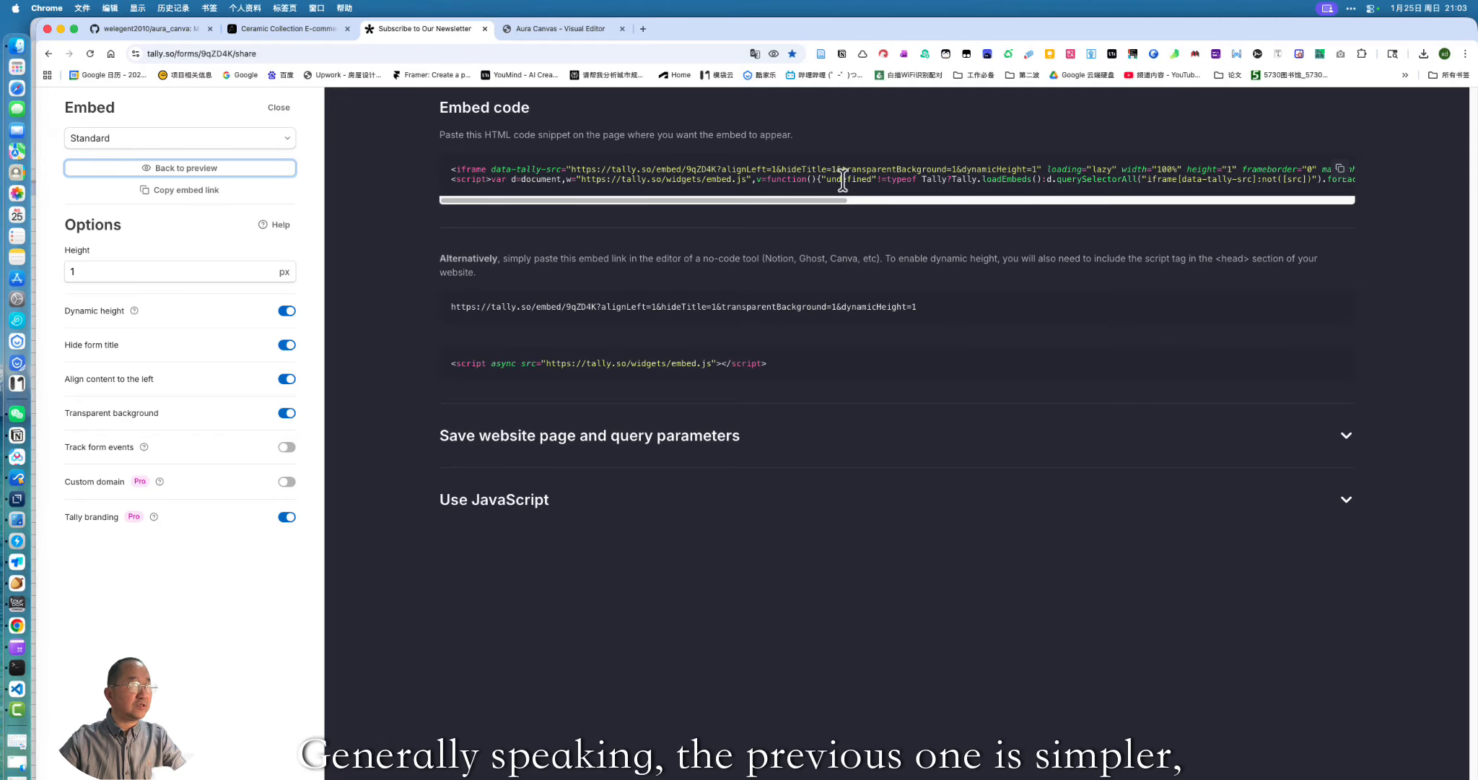
left_click(193, 192)
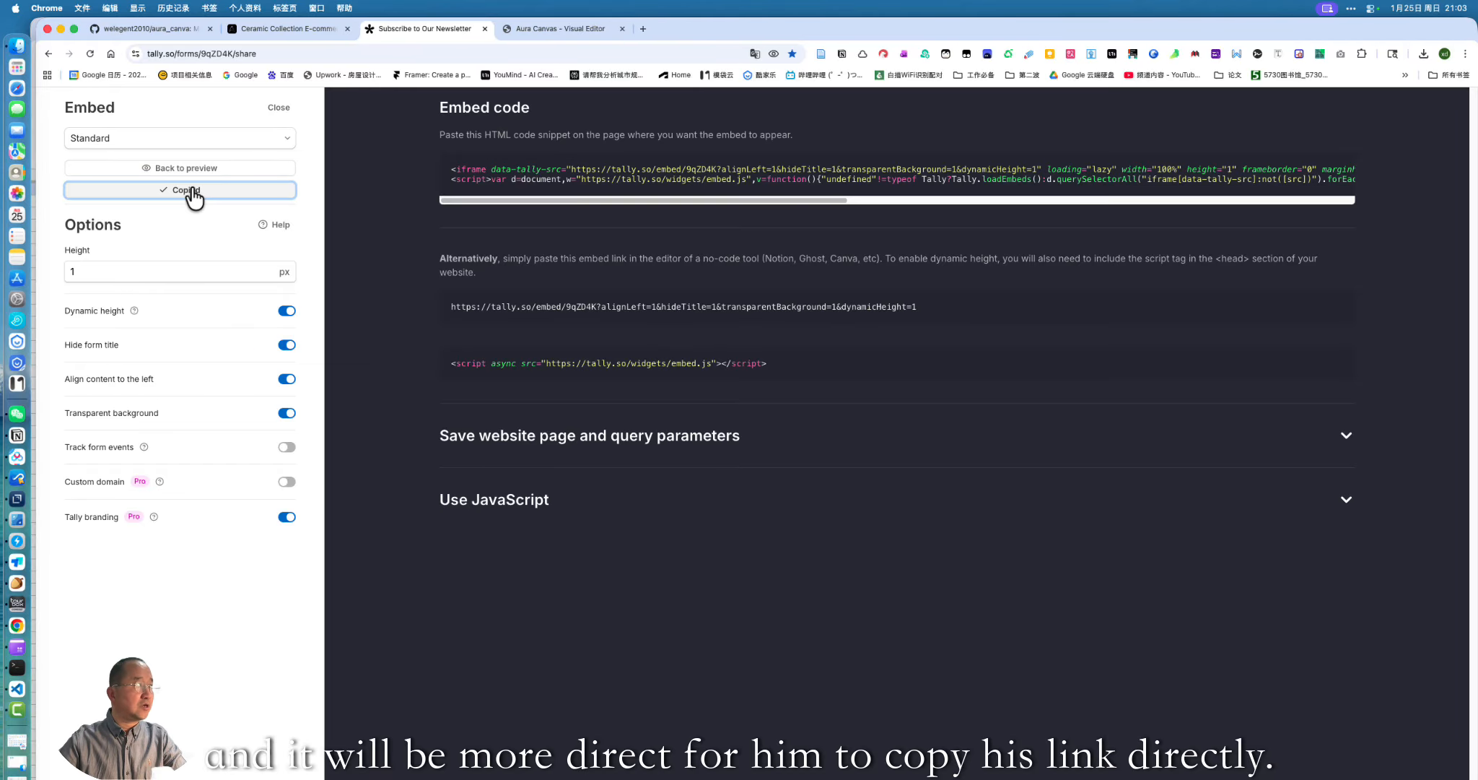
Return to Aura Canvas and paste the newsletter form's Tally embed link as the Method 1 direct link
left_click(249, 27)
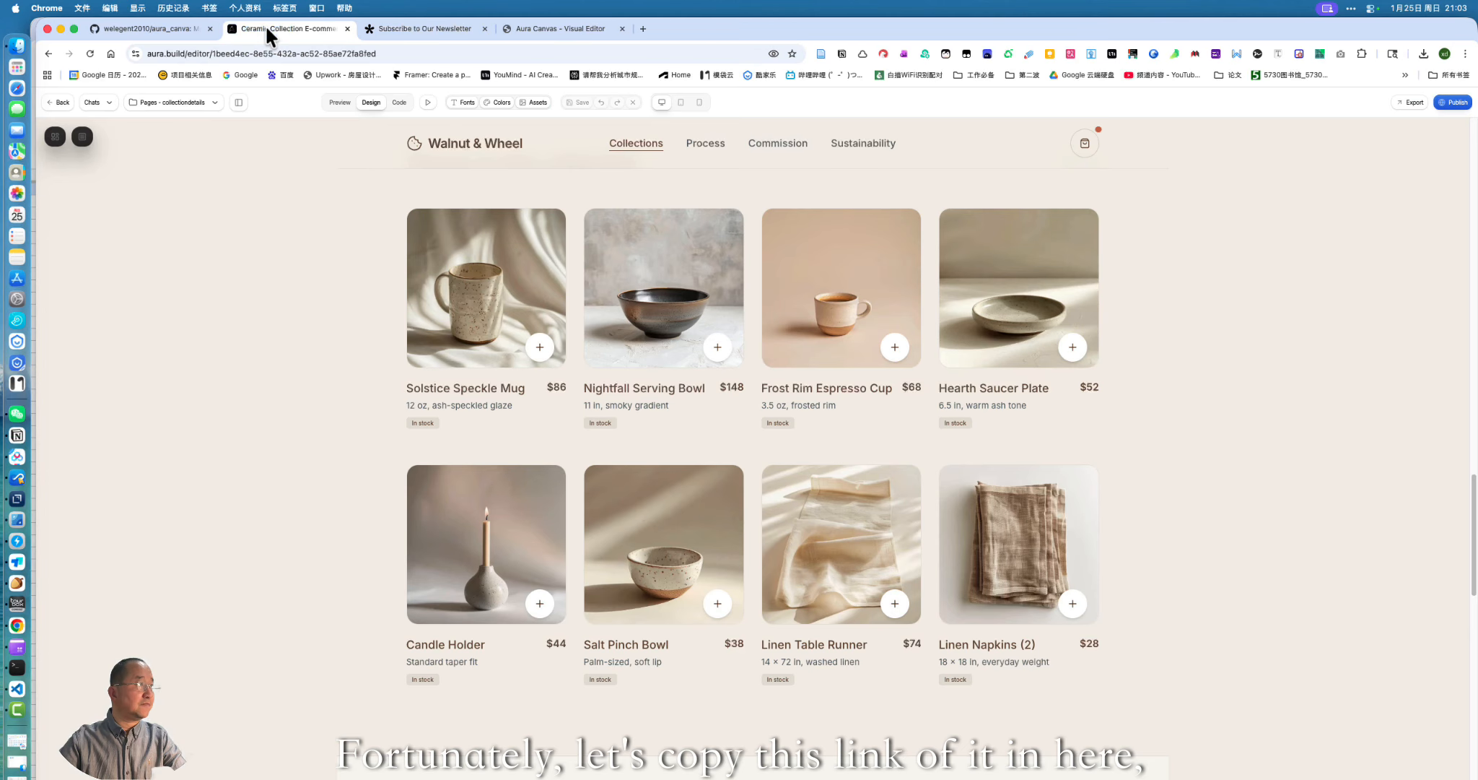
left_click(544, 29)
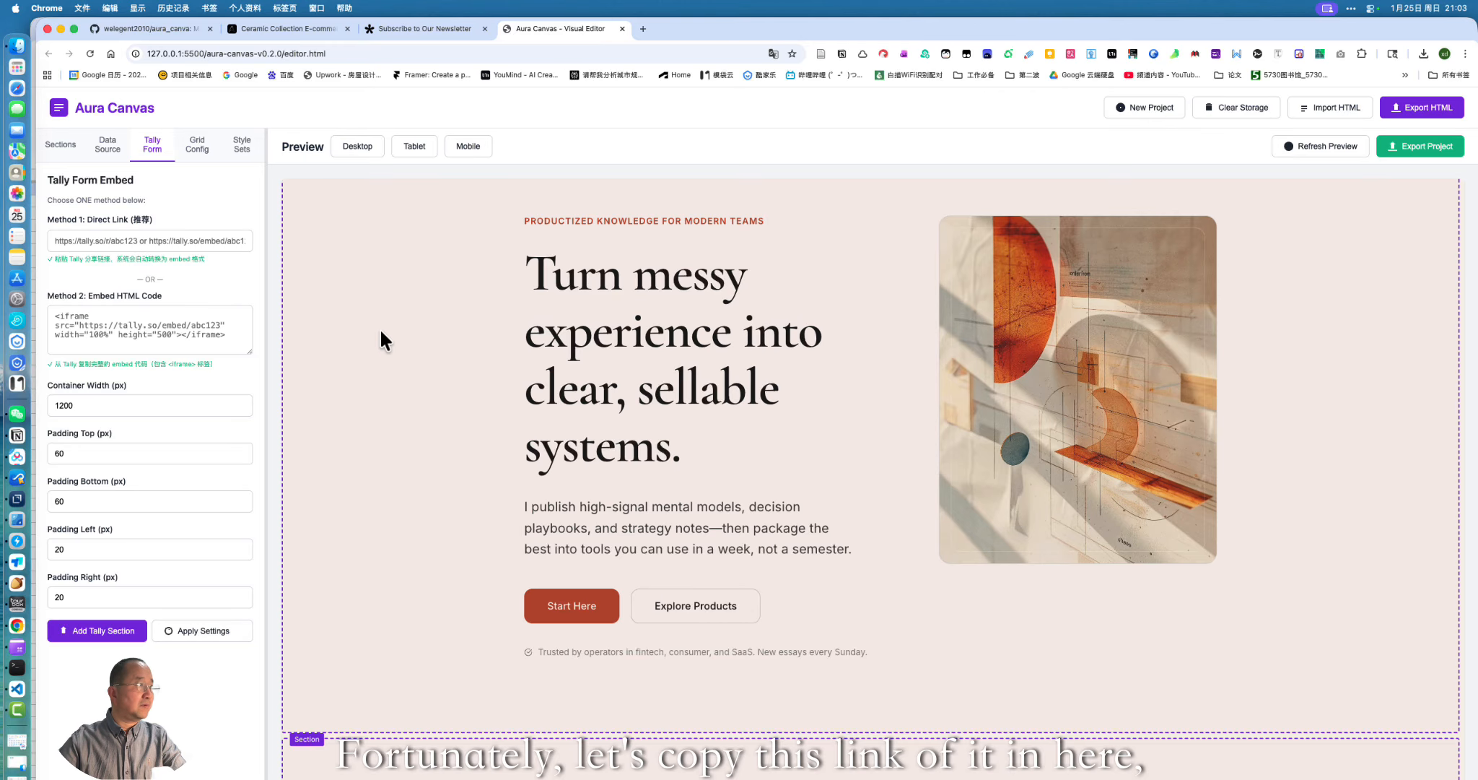
left_click(99, 240)
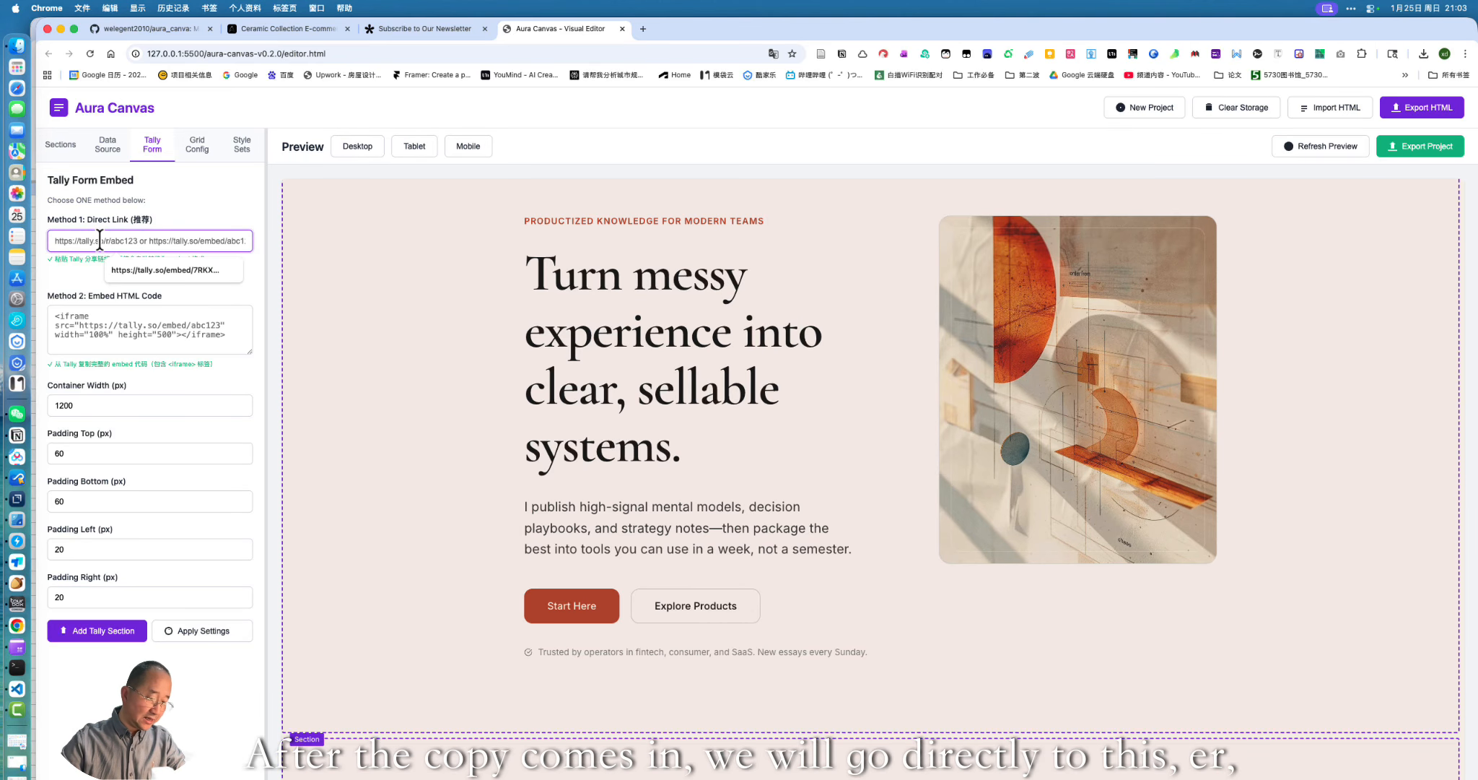
key("super+v")
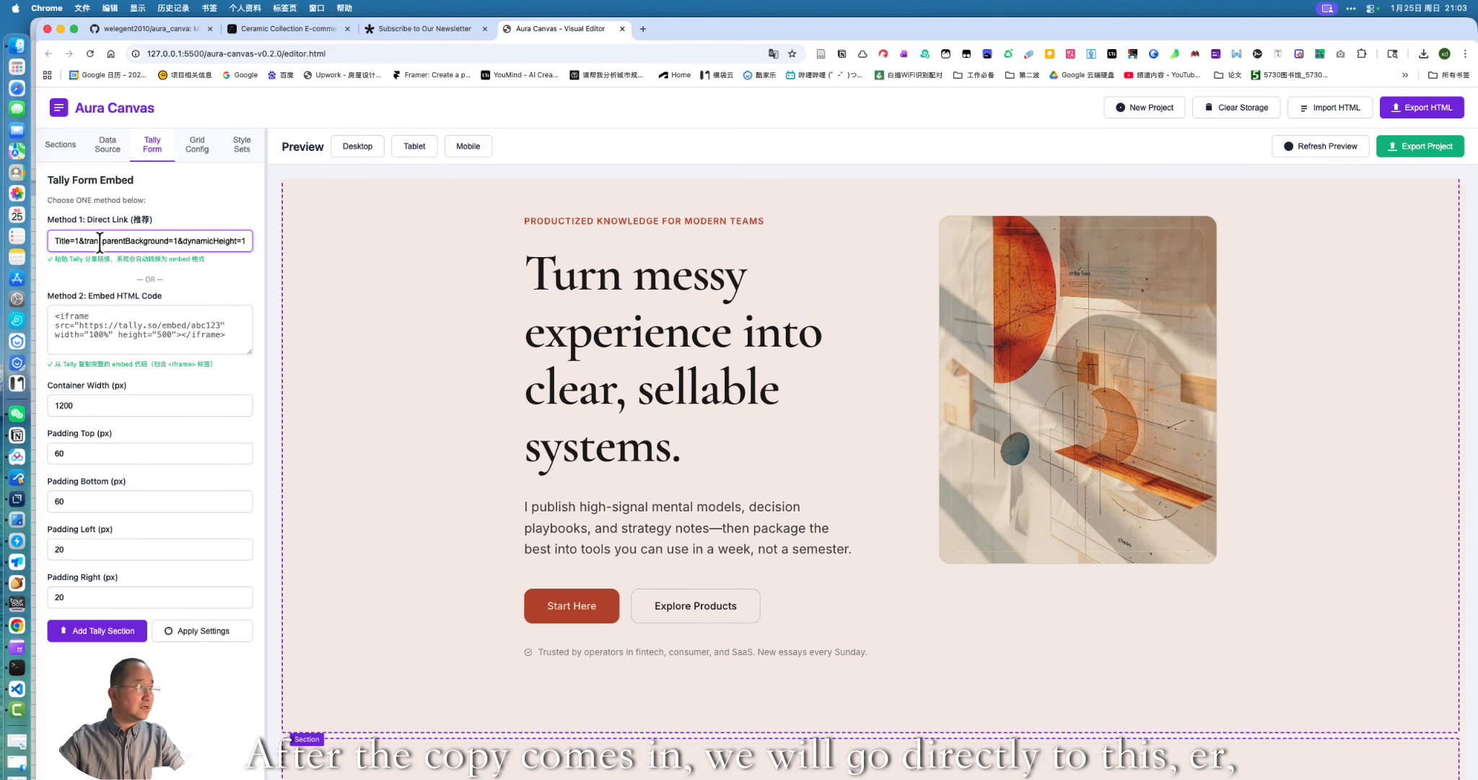